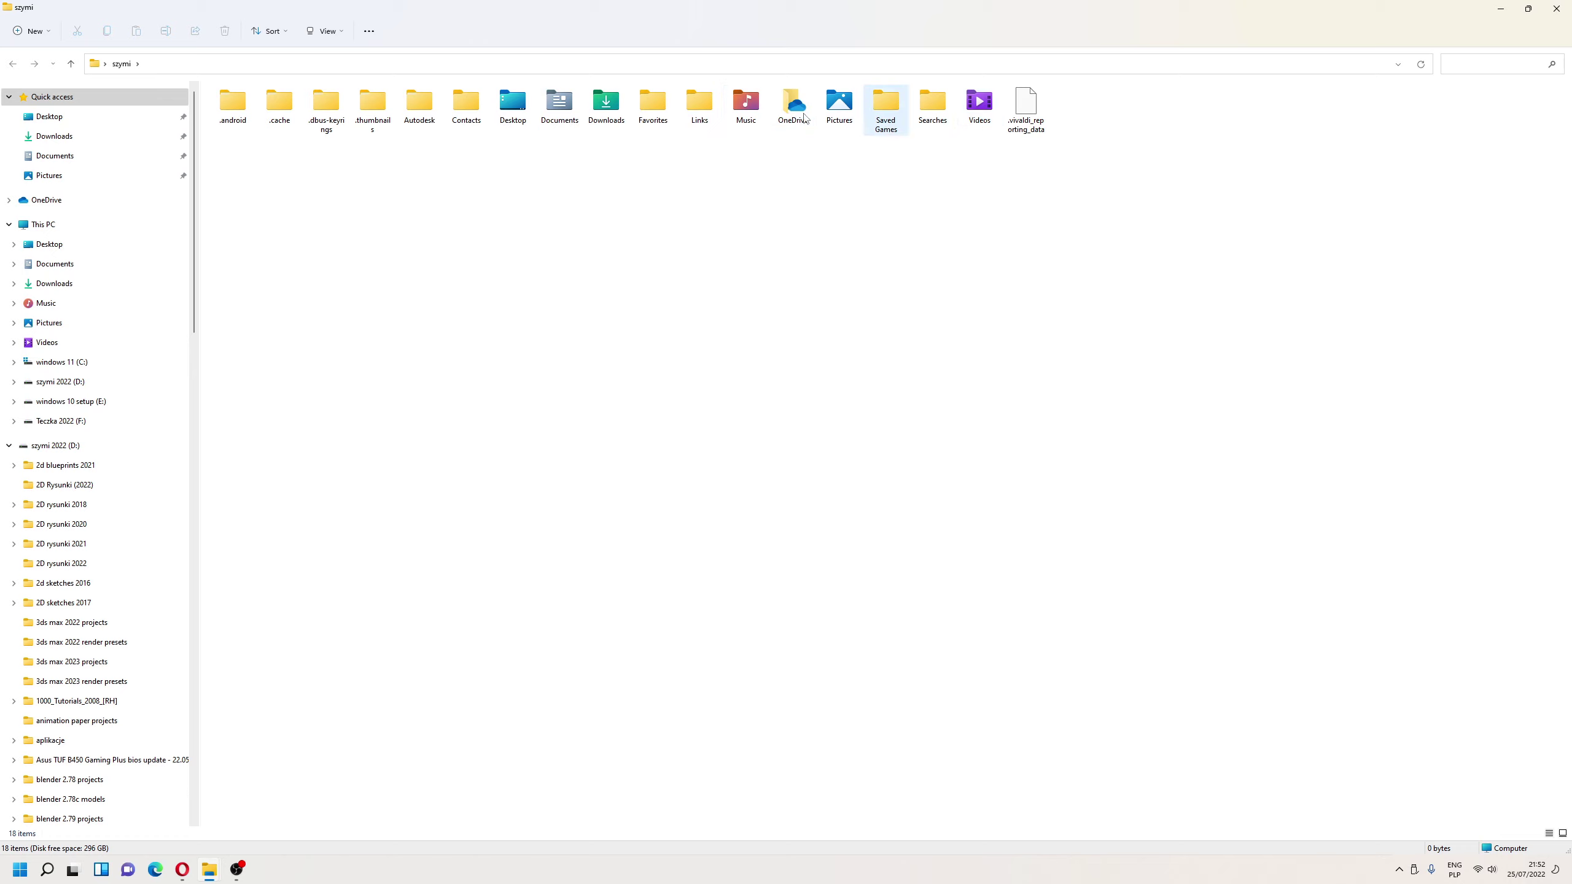
Play 09 Track 9.mp3 from the unknown artist's album in the Music folder, set the volume to 31%, and close the player
double_click(748, 104)
double_click(247, 110)
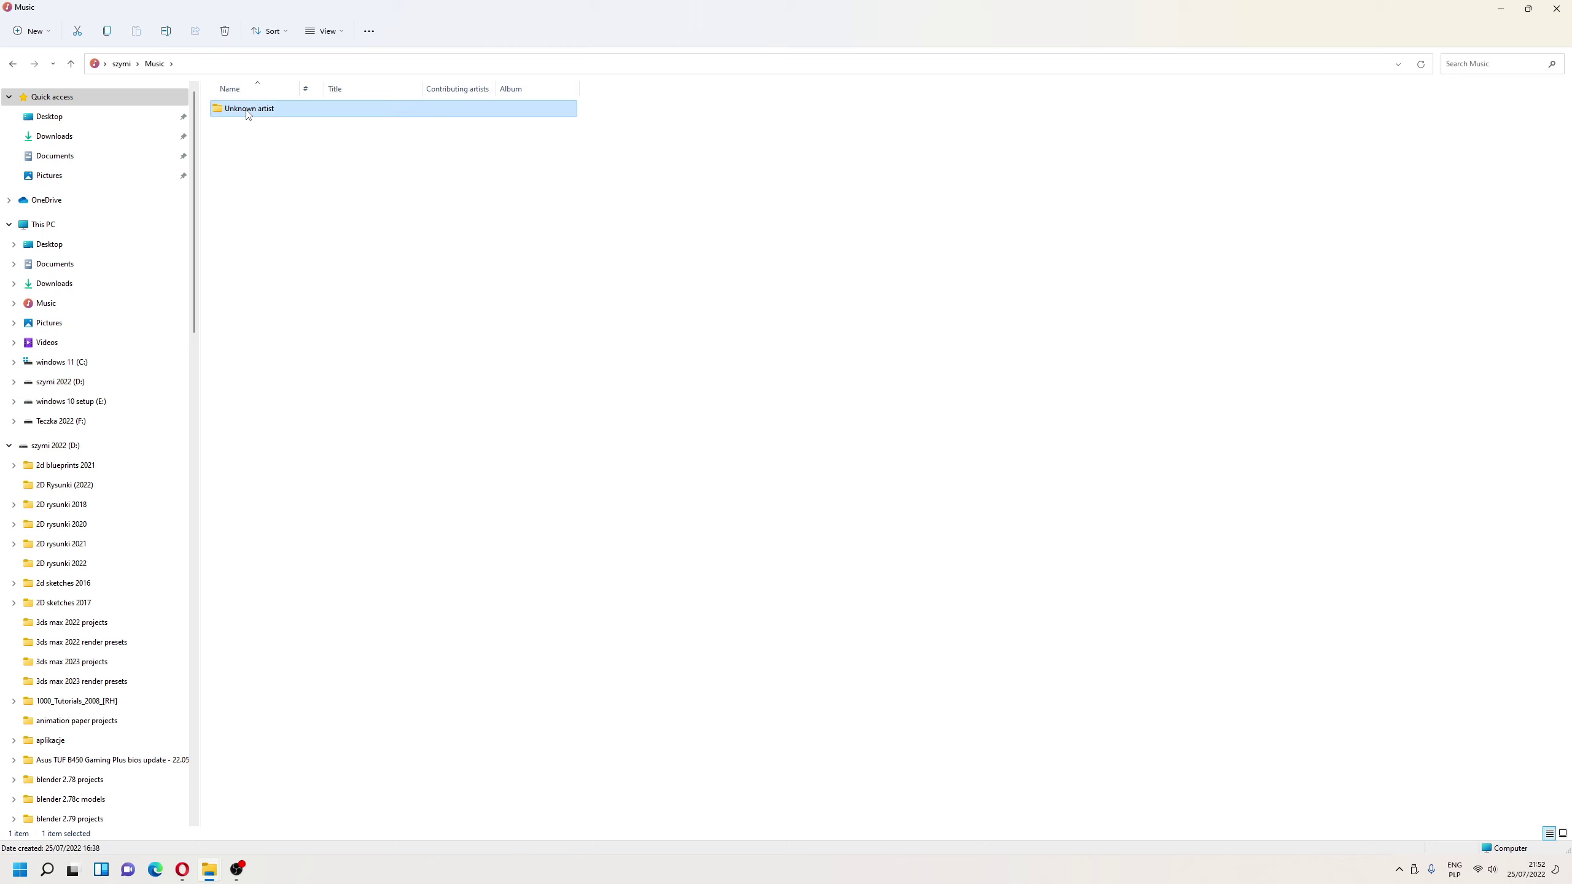
double_click(247, 110)
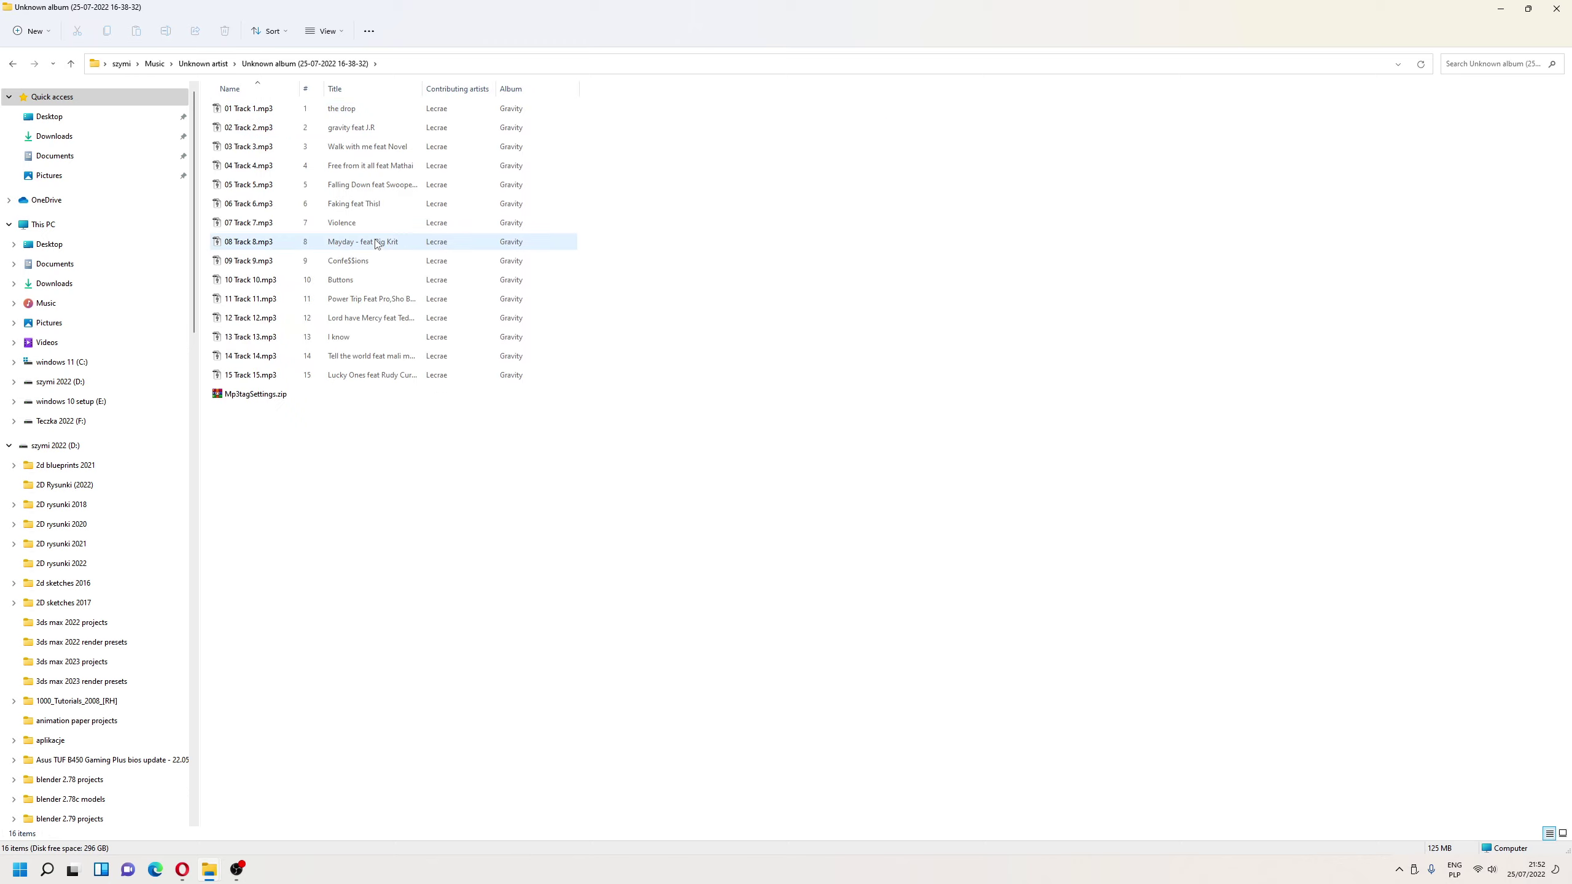
double_click(355, 265)
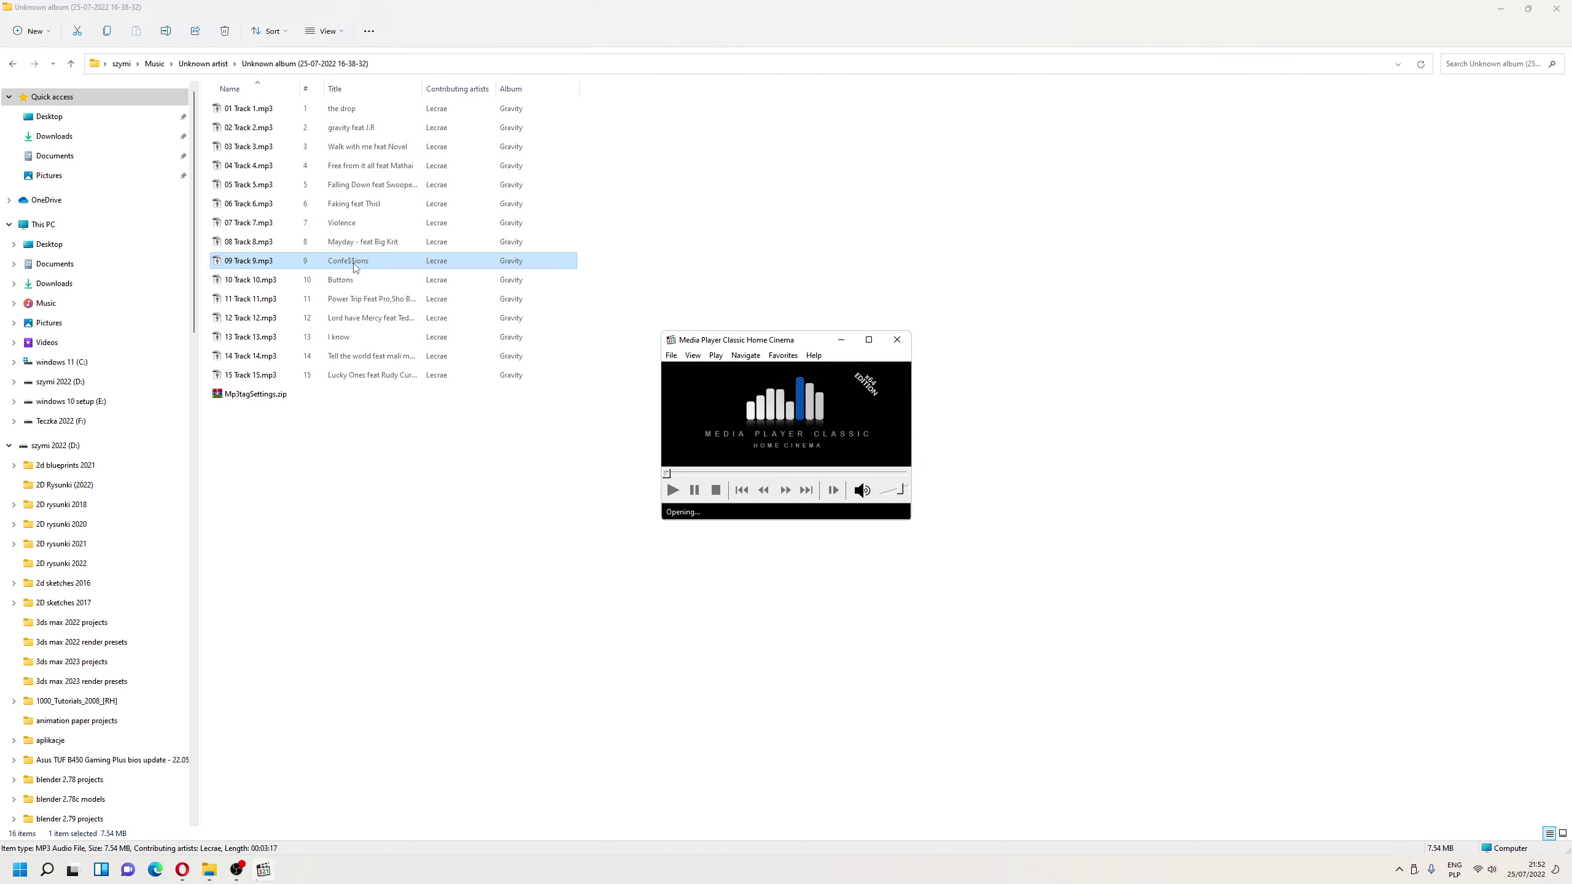
left_click(892, 485)
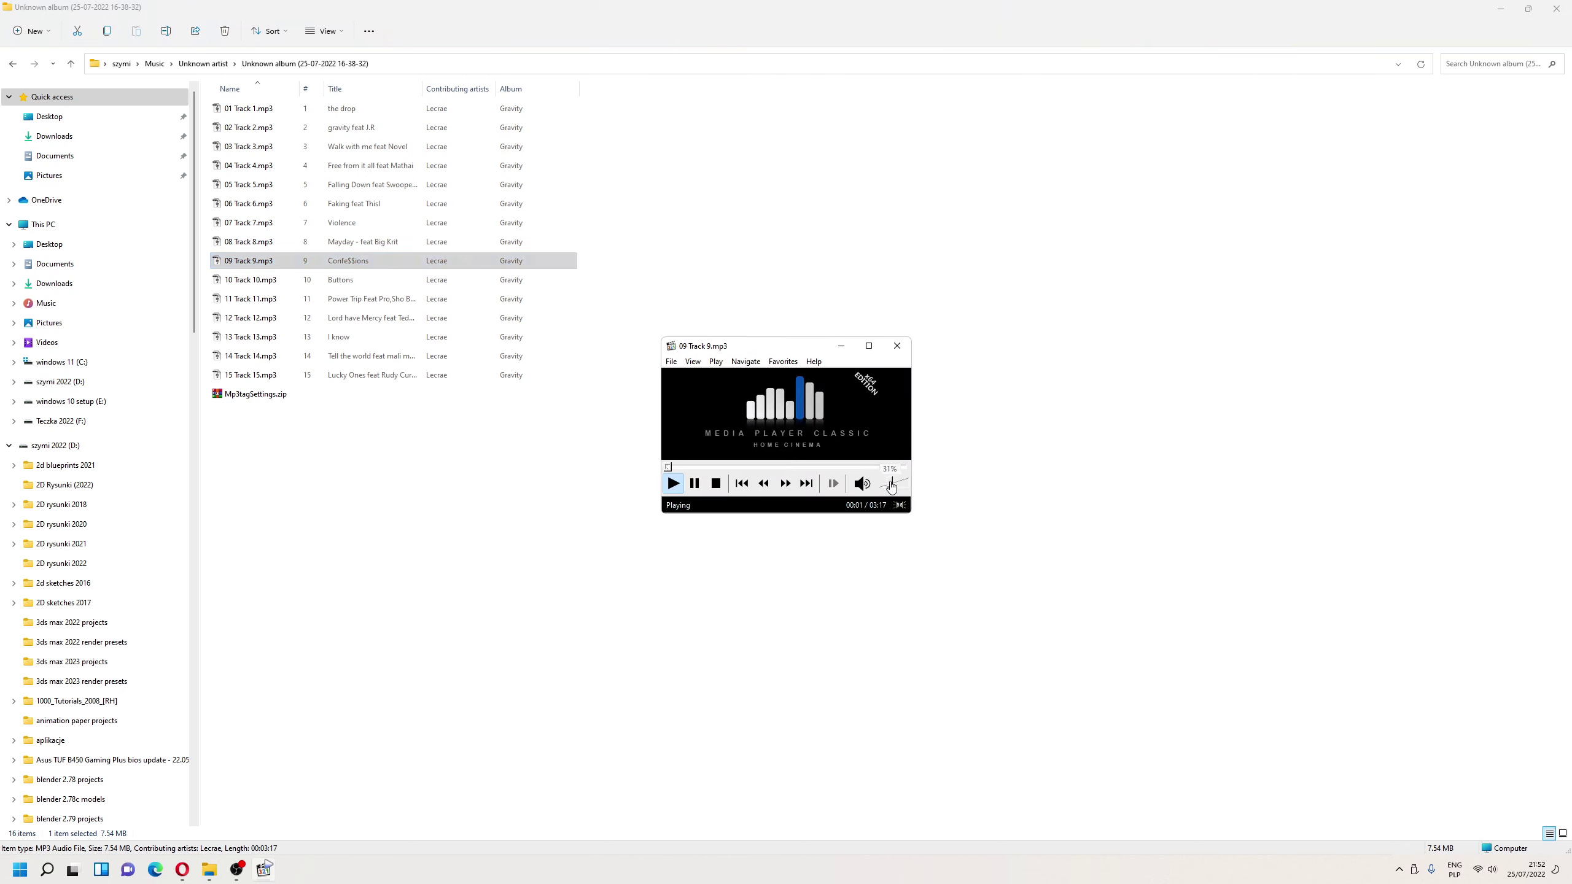
left_click(896, 345)
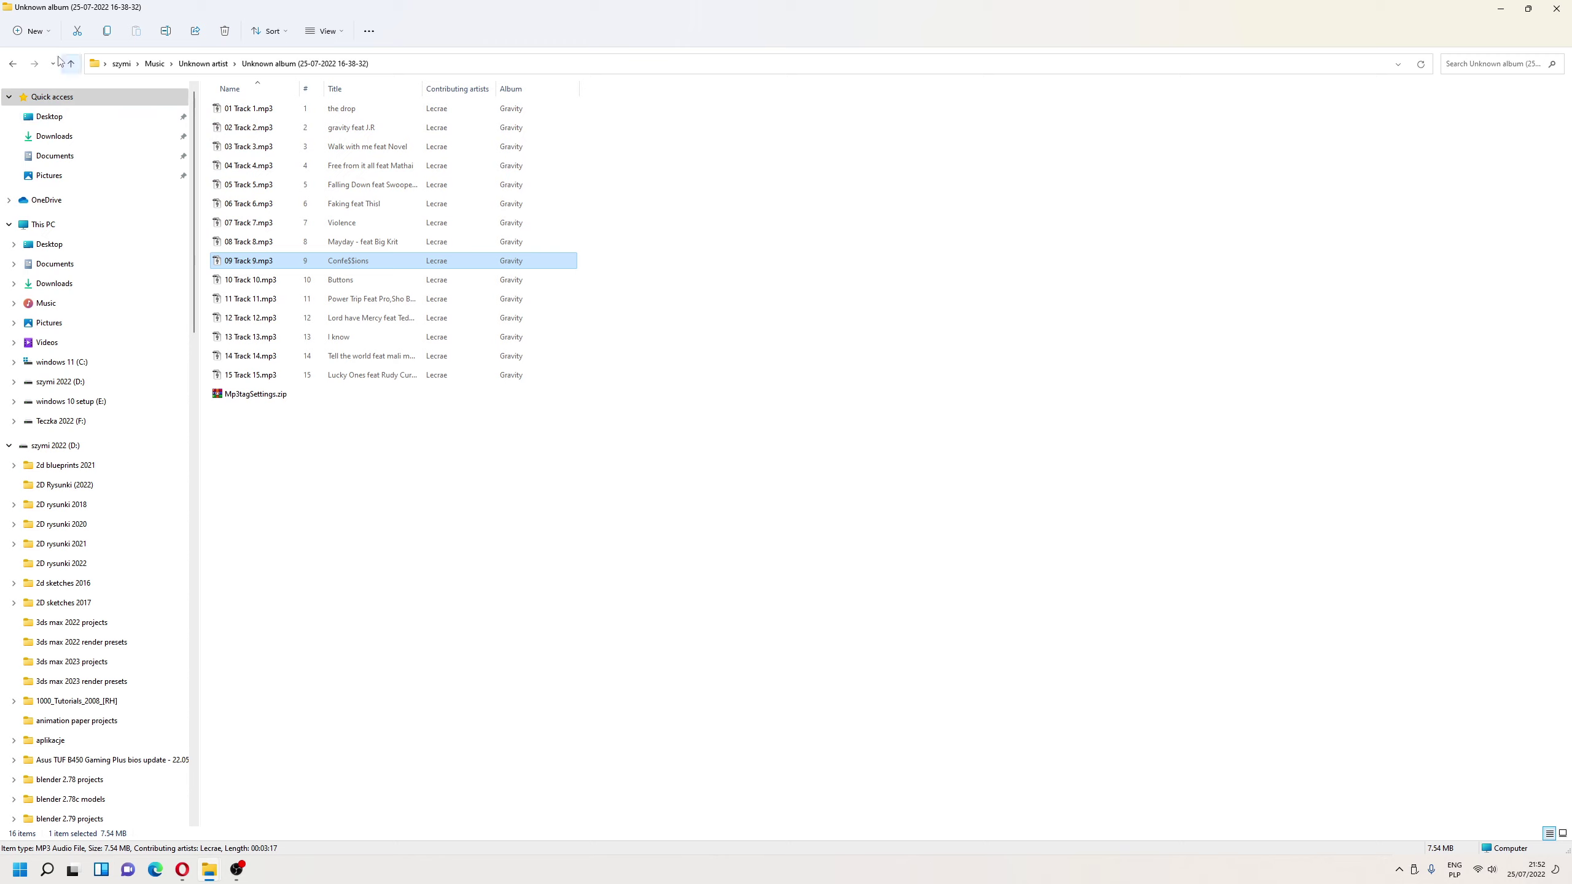
Look through the folders and program shortcuts in the Desktop folder
left_click(57, 118)
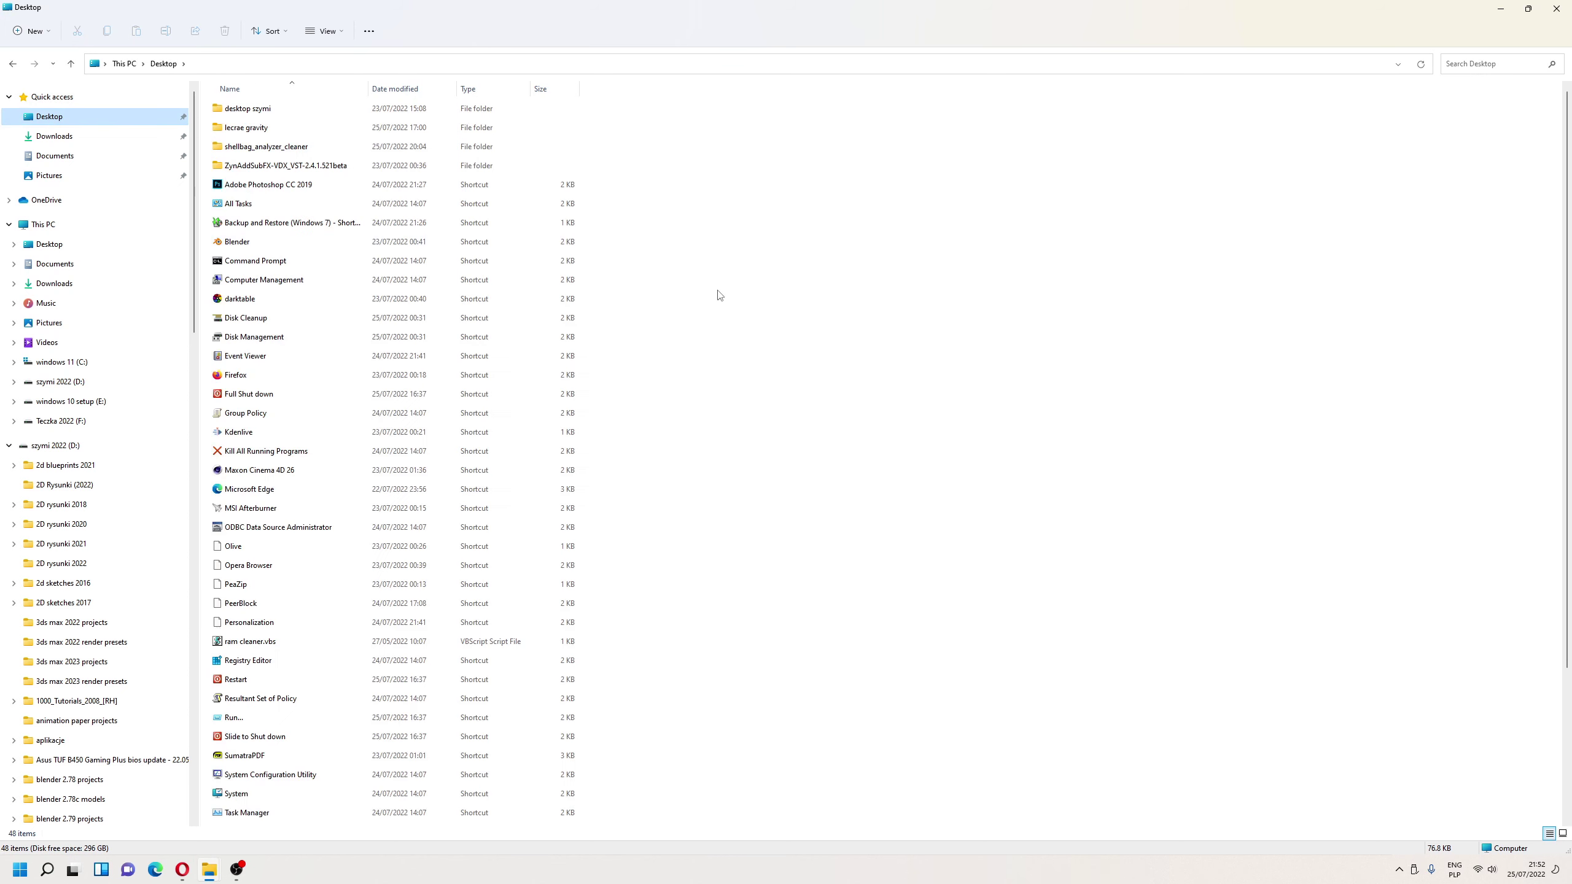
scroll(352, 522, "down", 3)
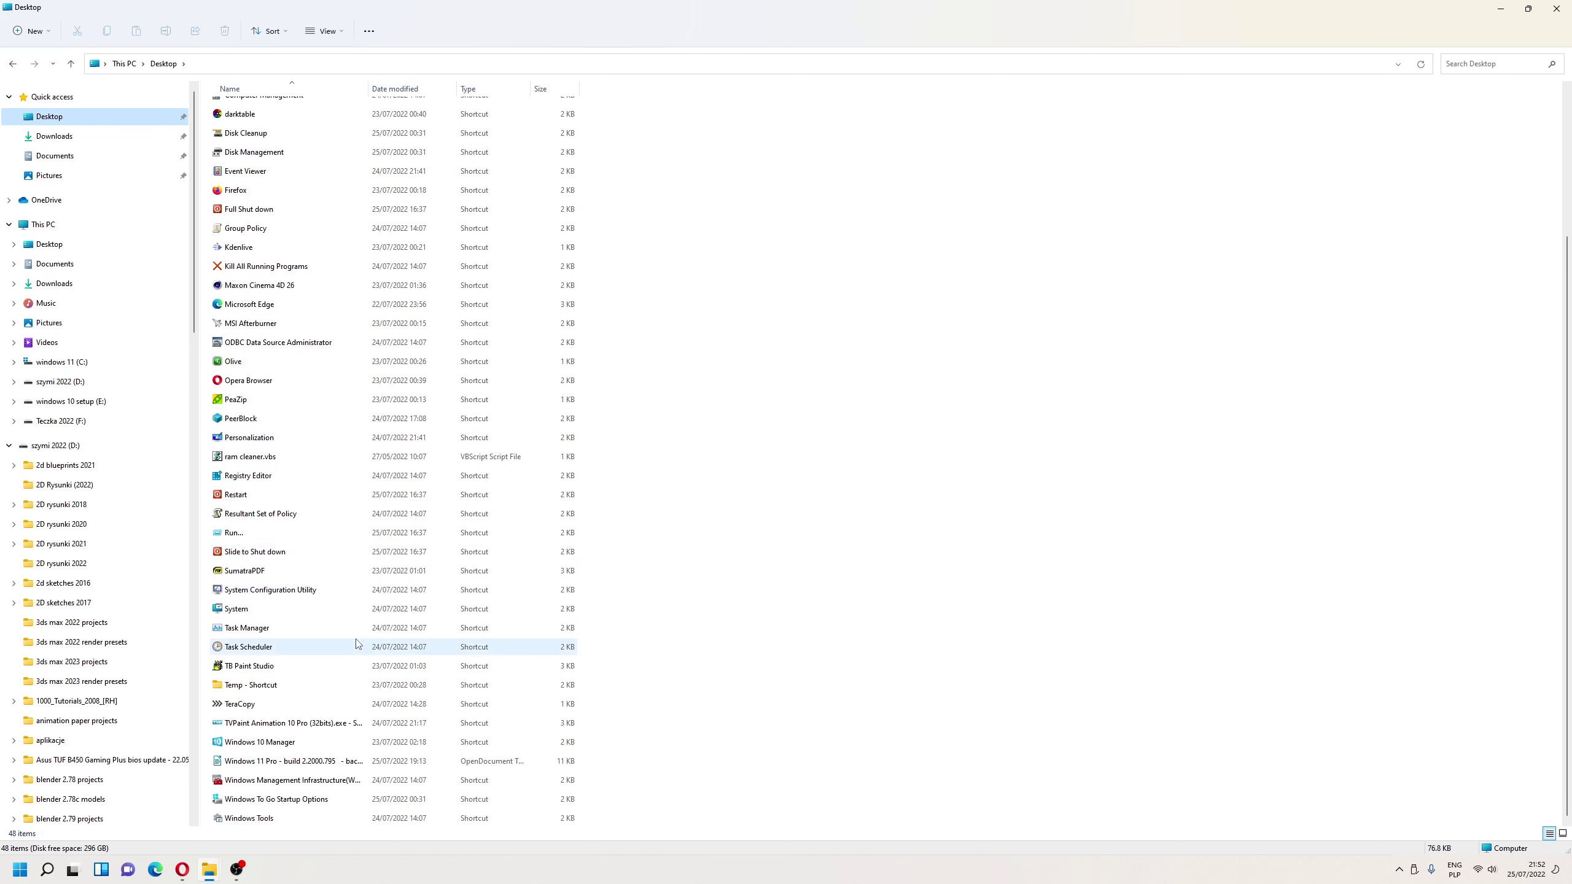
scroll(356, 644, "up", 3)
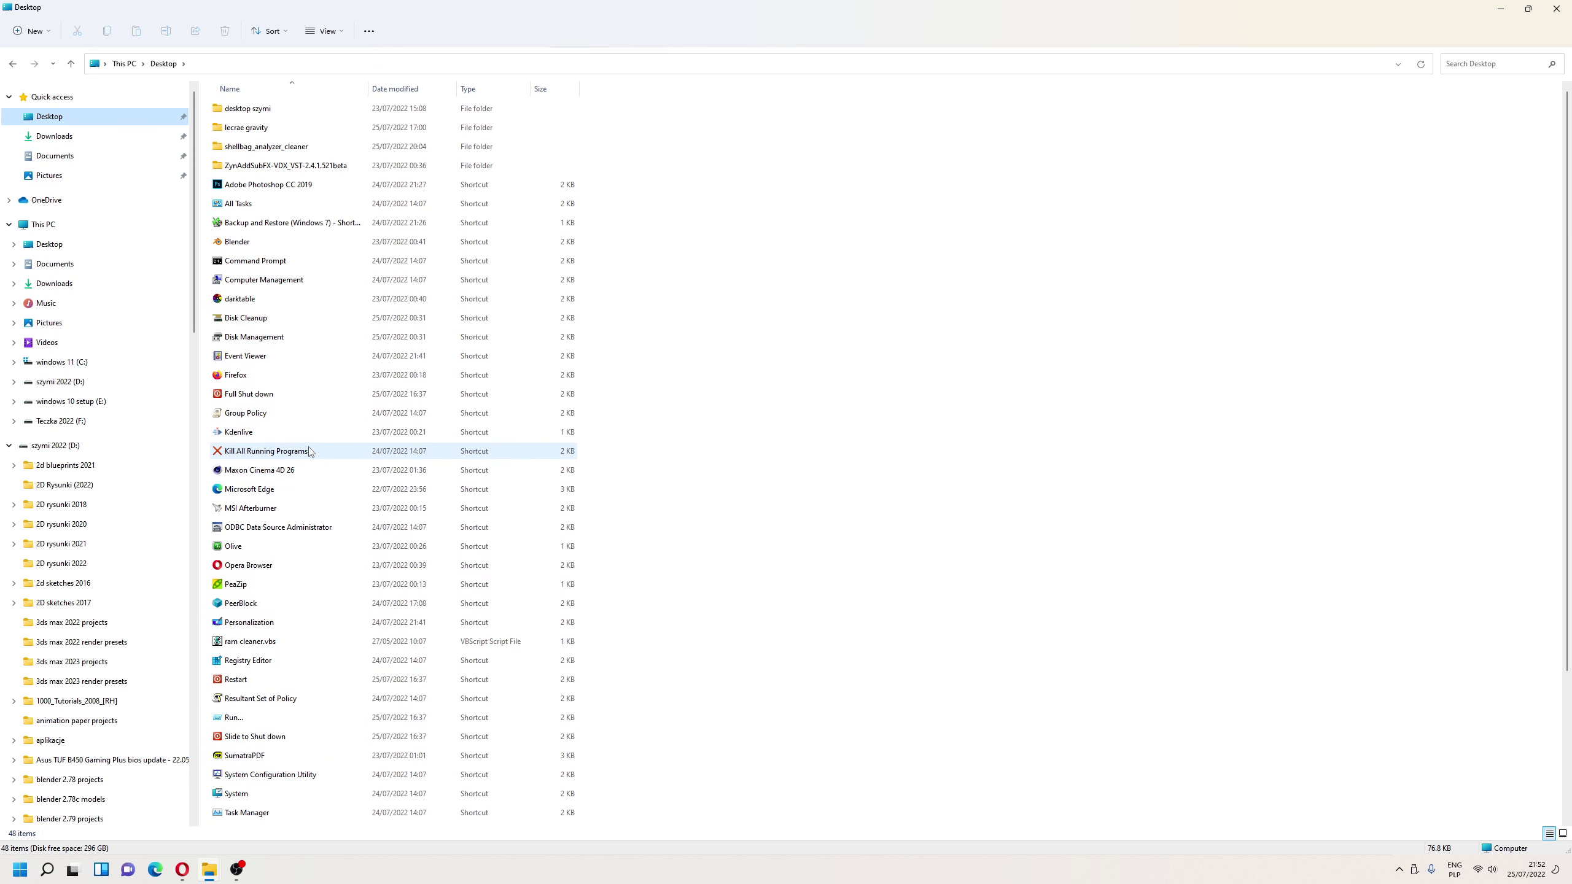
scroll(309, 452, "down", 3)
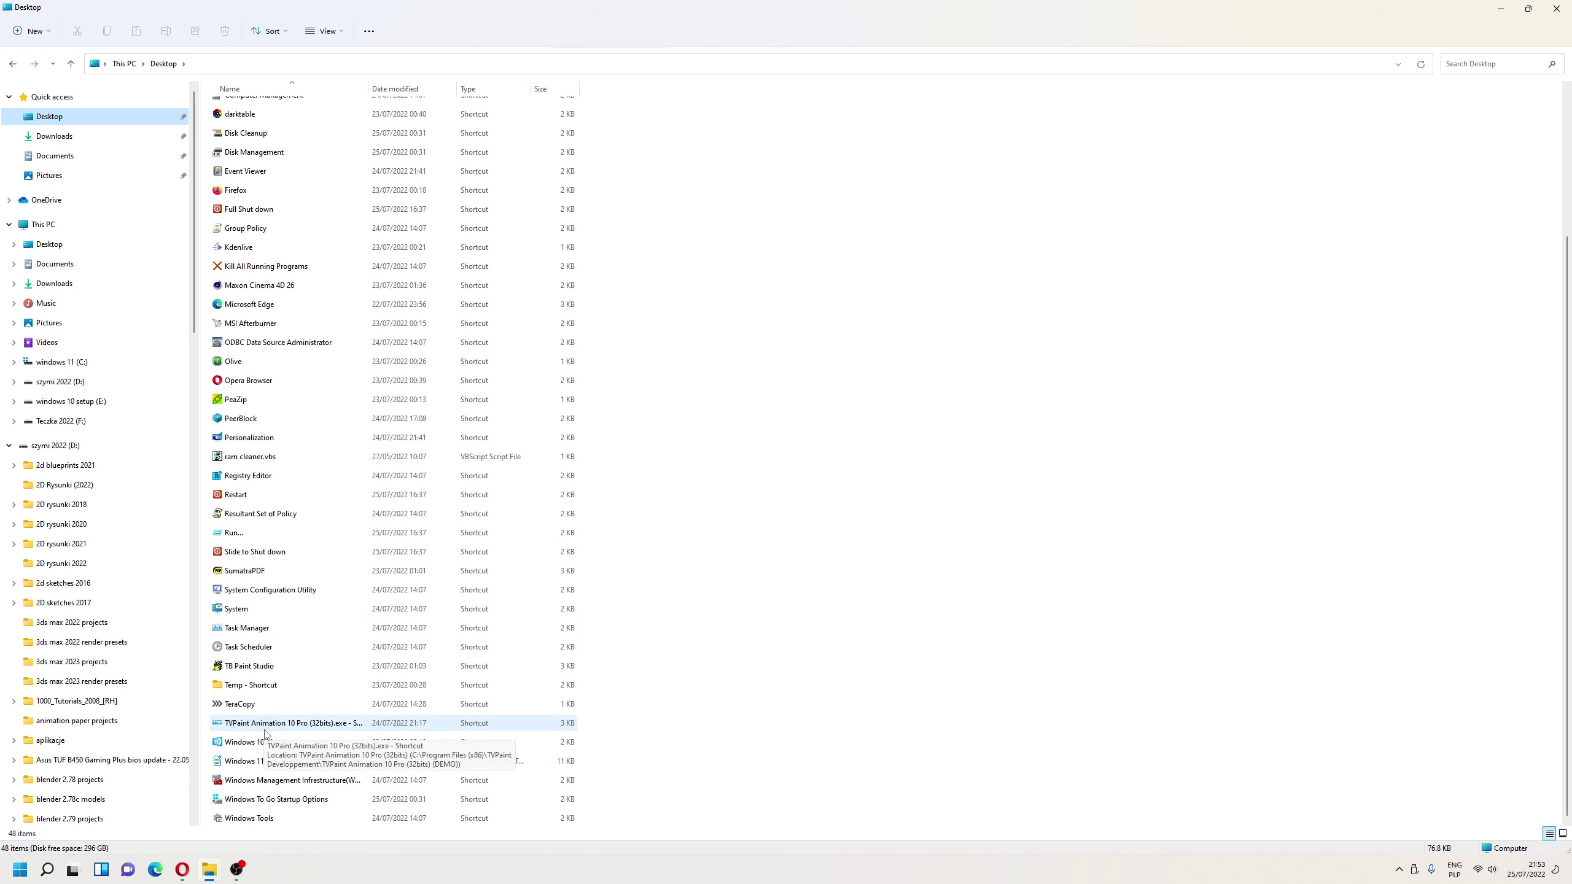
scroll(345, 515, "up", 3)
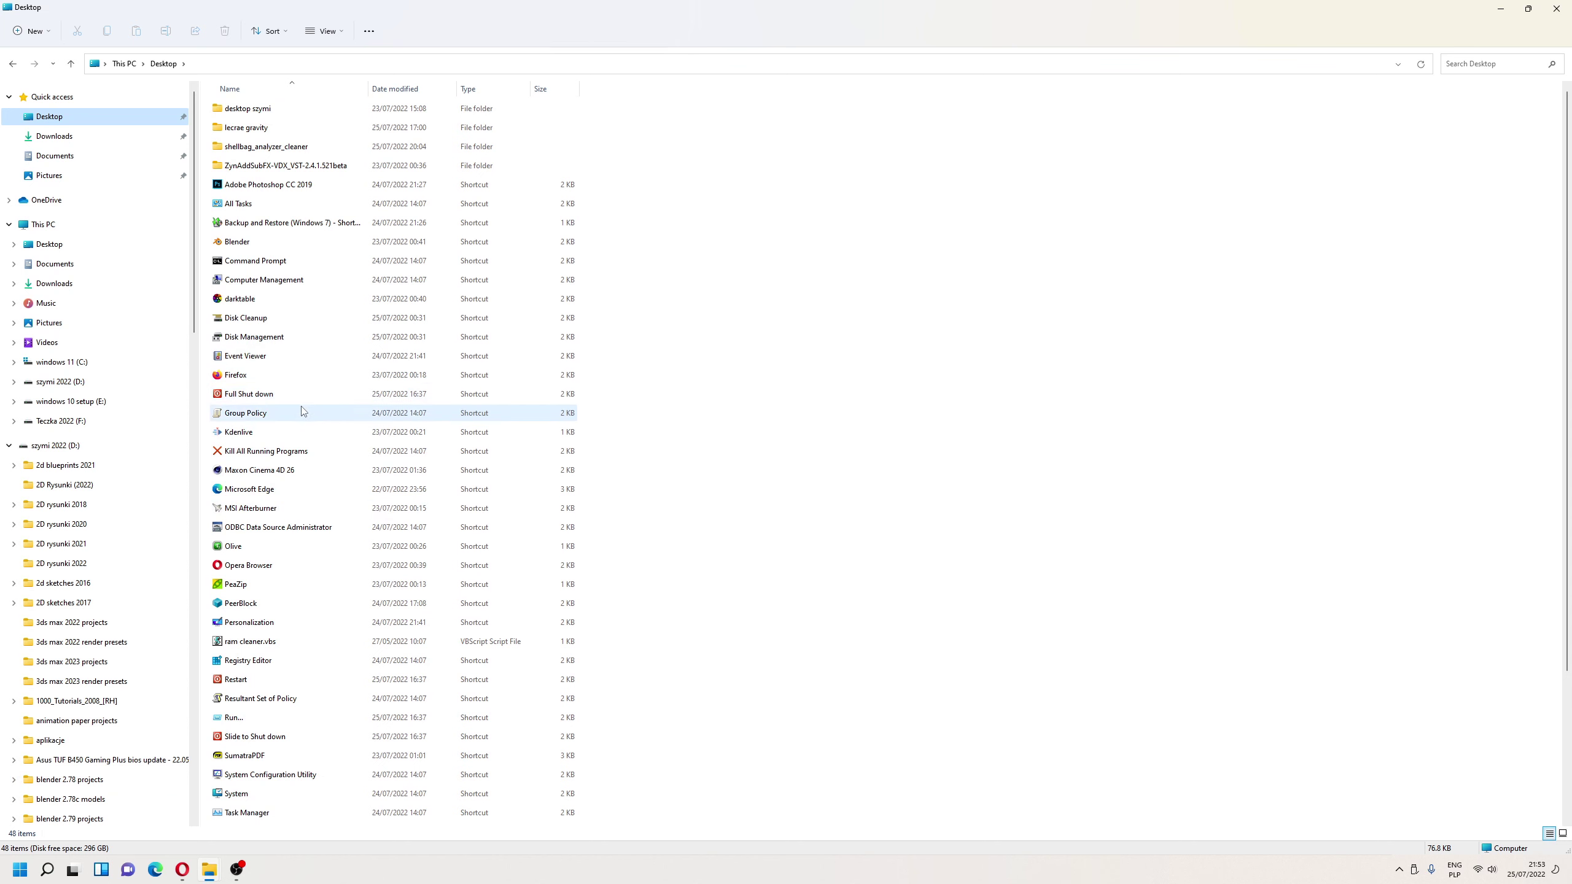
scroll(302, 412, "down", 3)
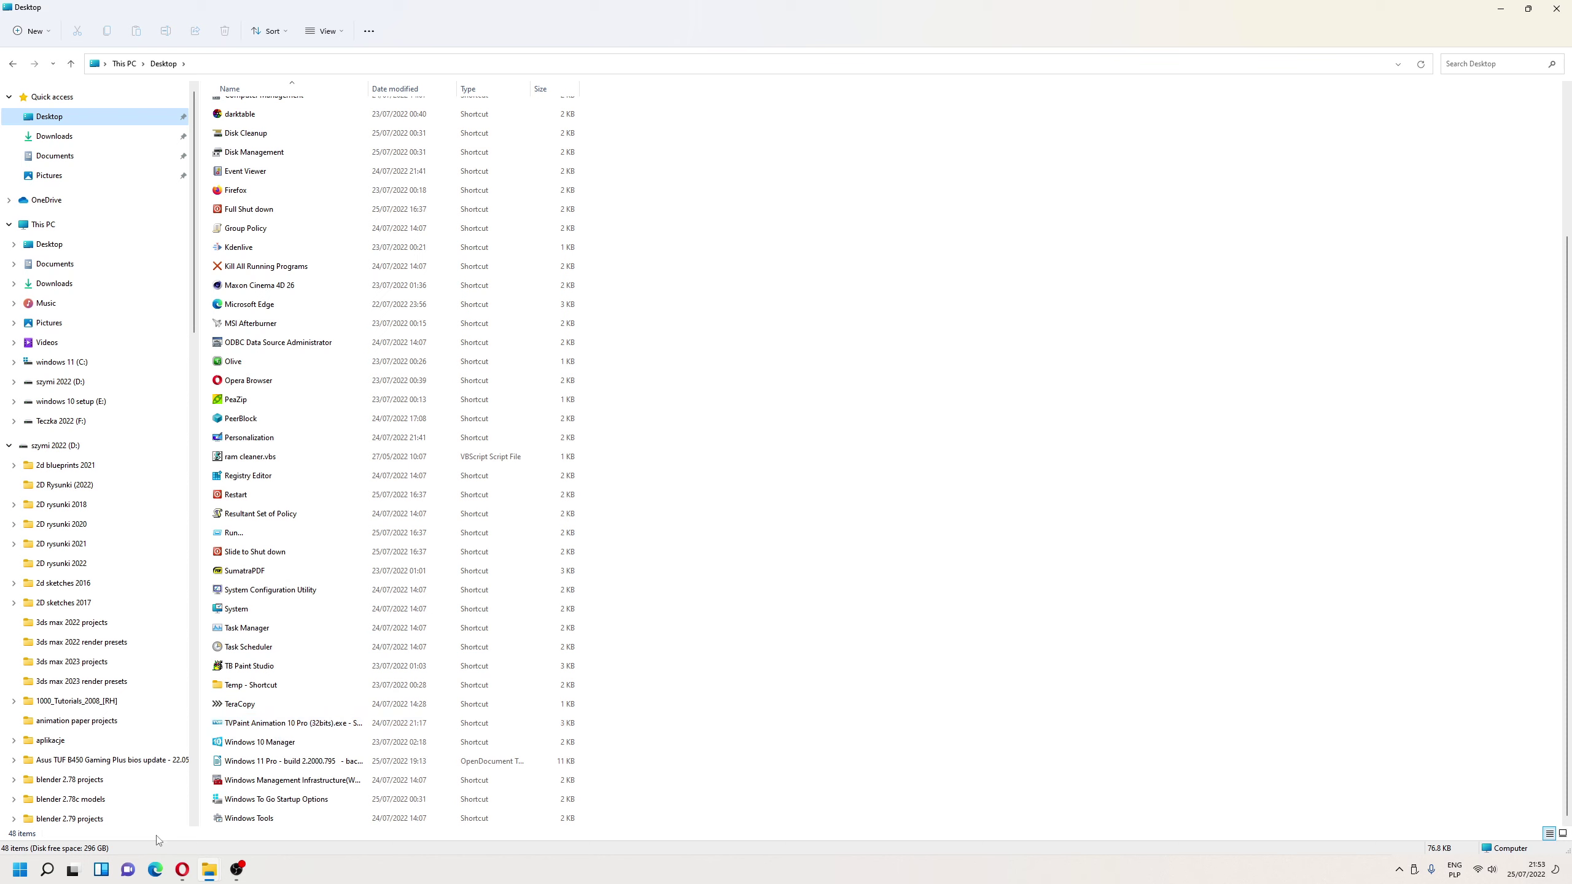
Search the installed programs for "media player" and launch Windows Media Player
left_click(24, 867)
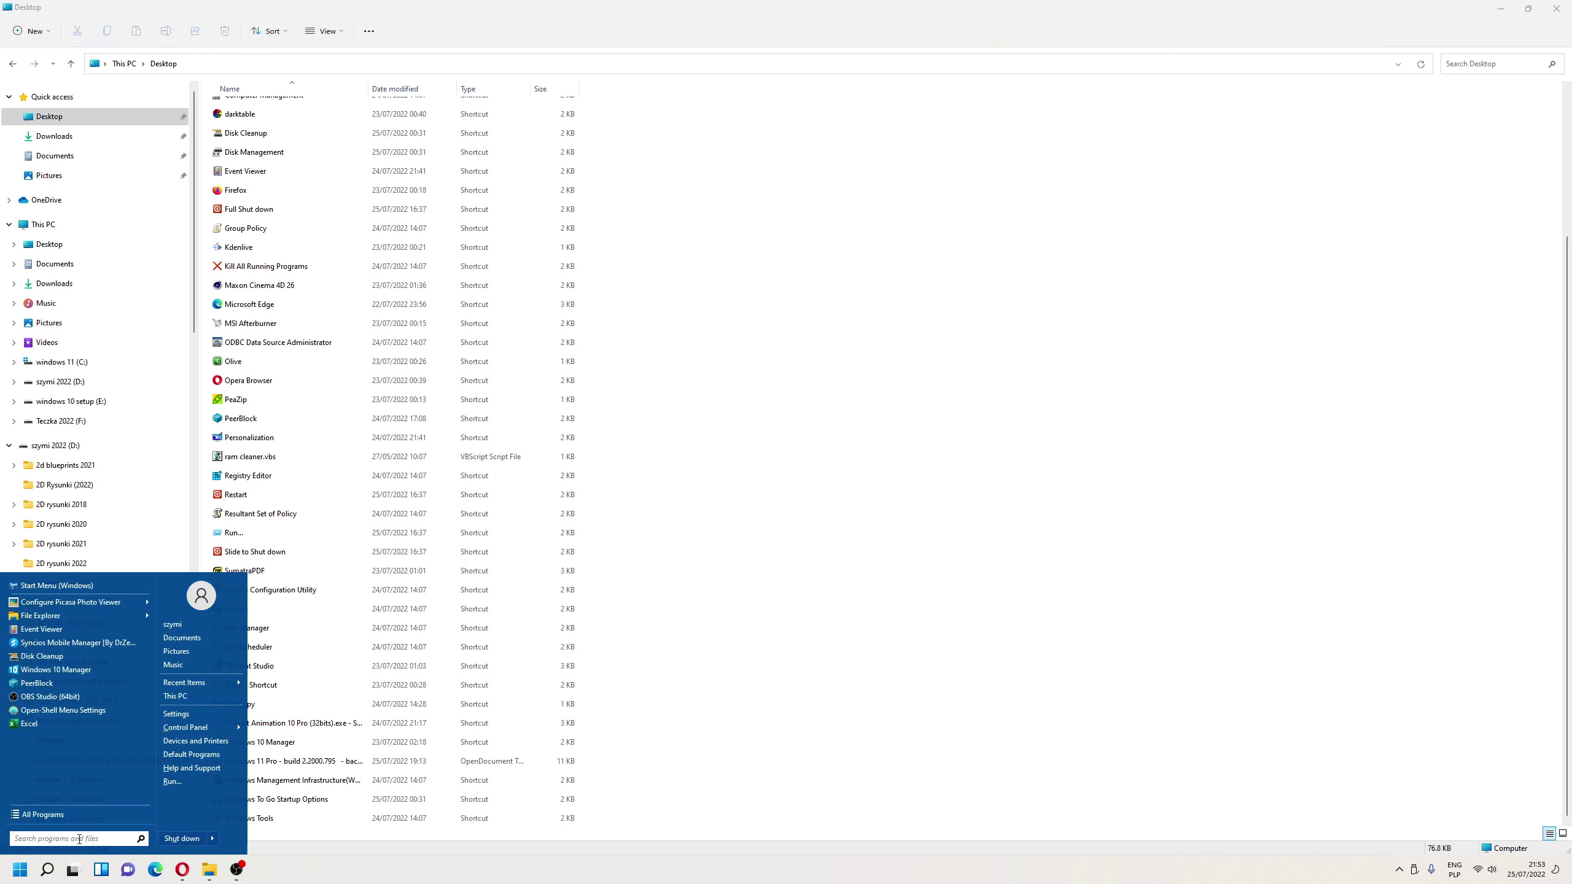
type("med")
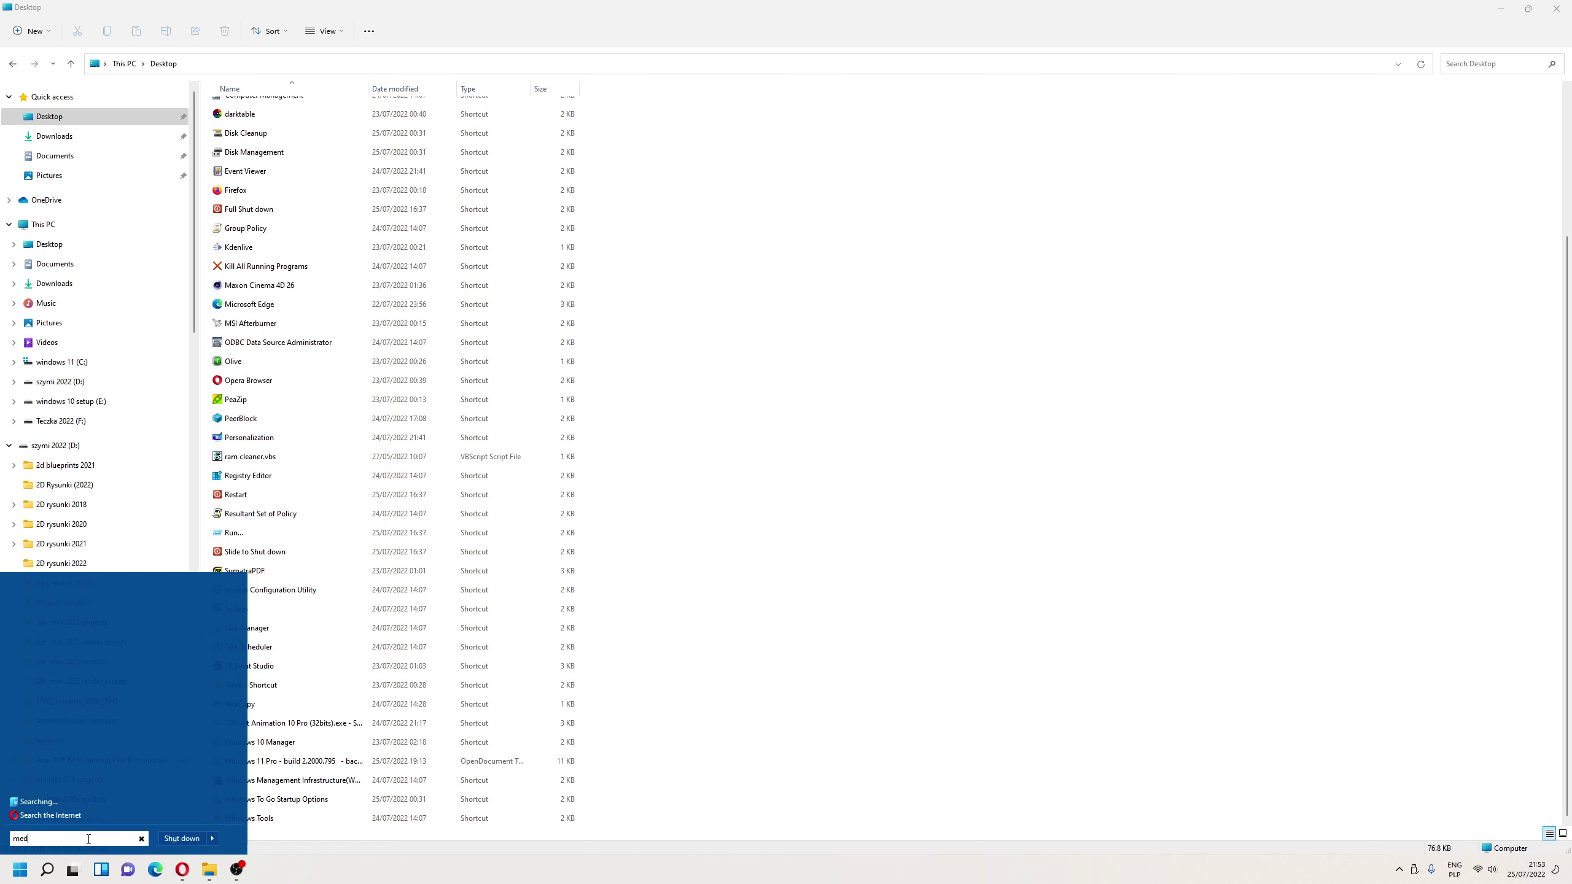
type("ia play")
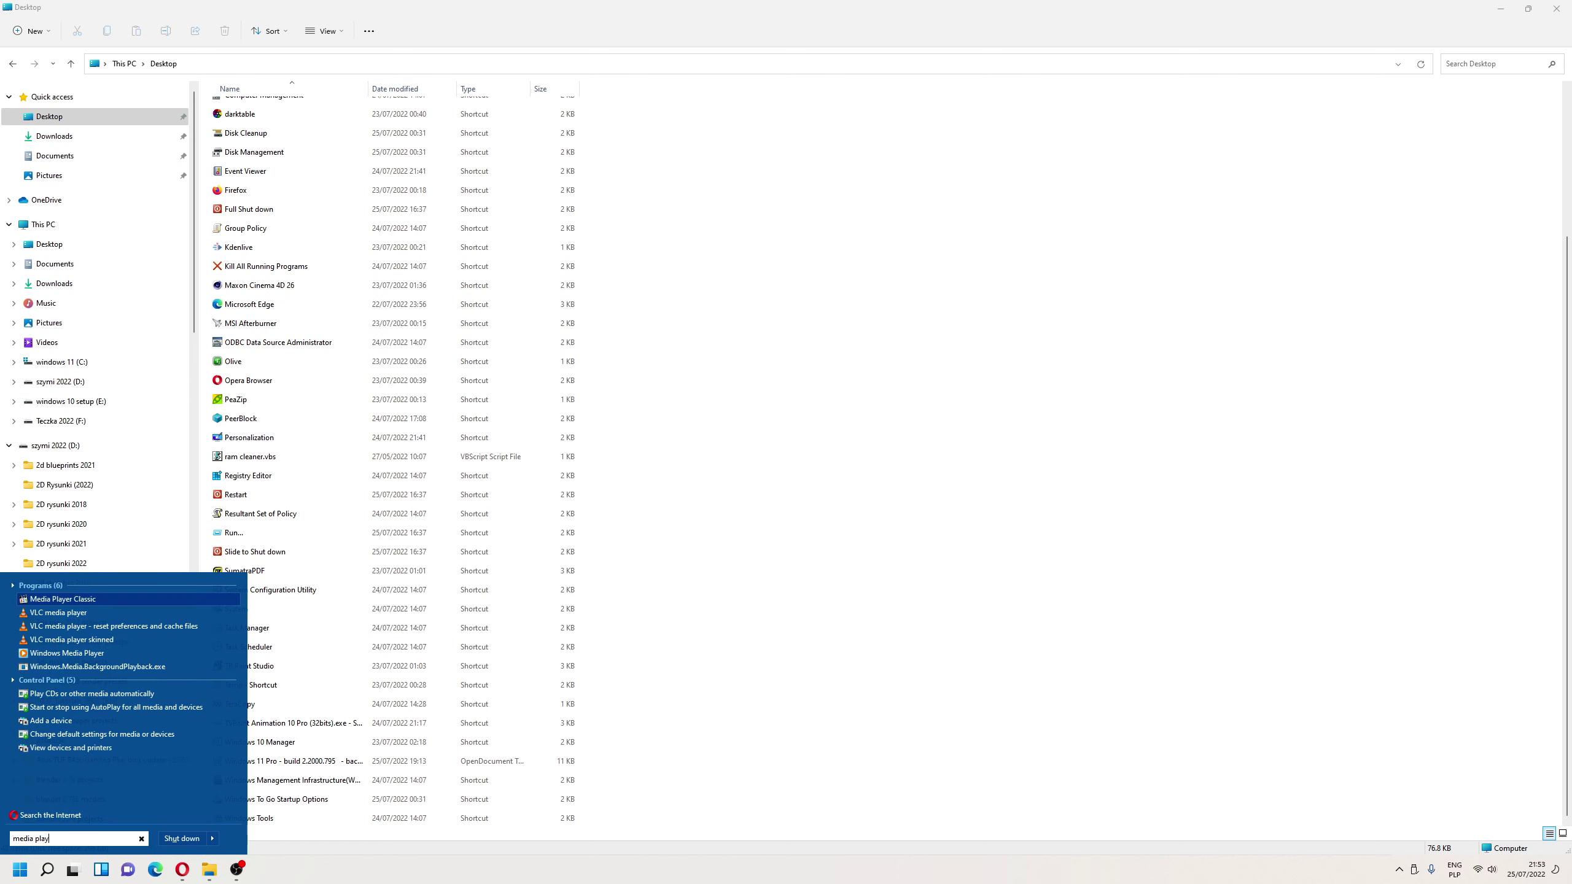
type("er")
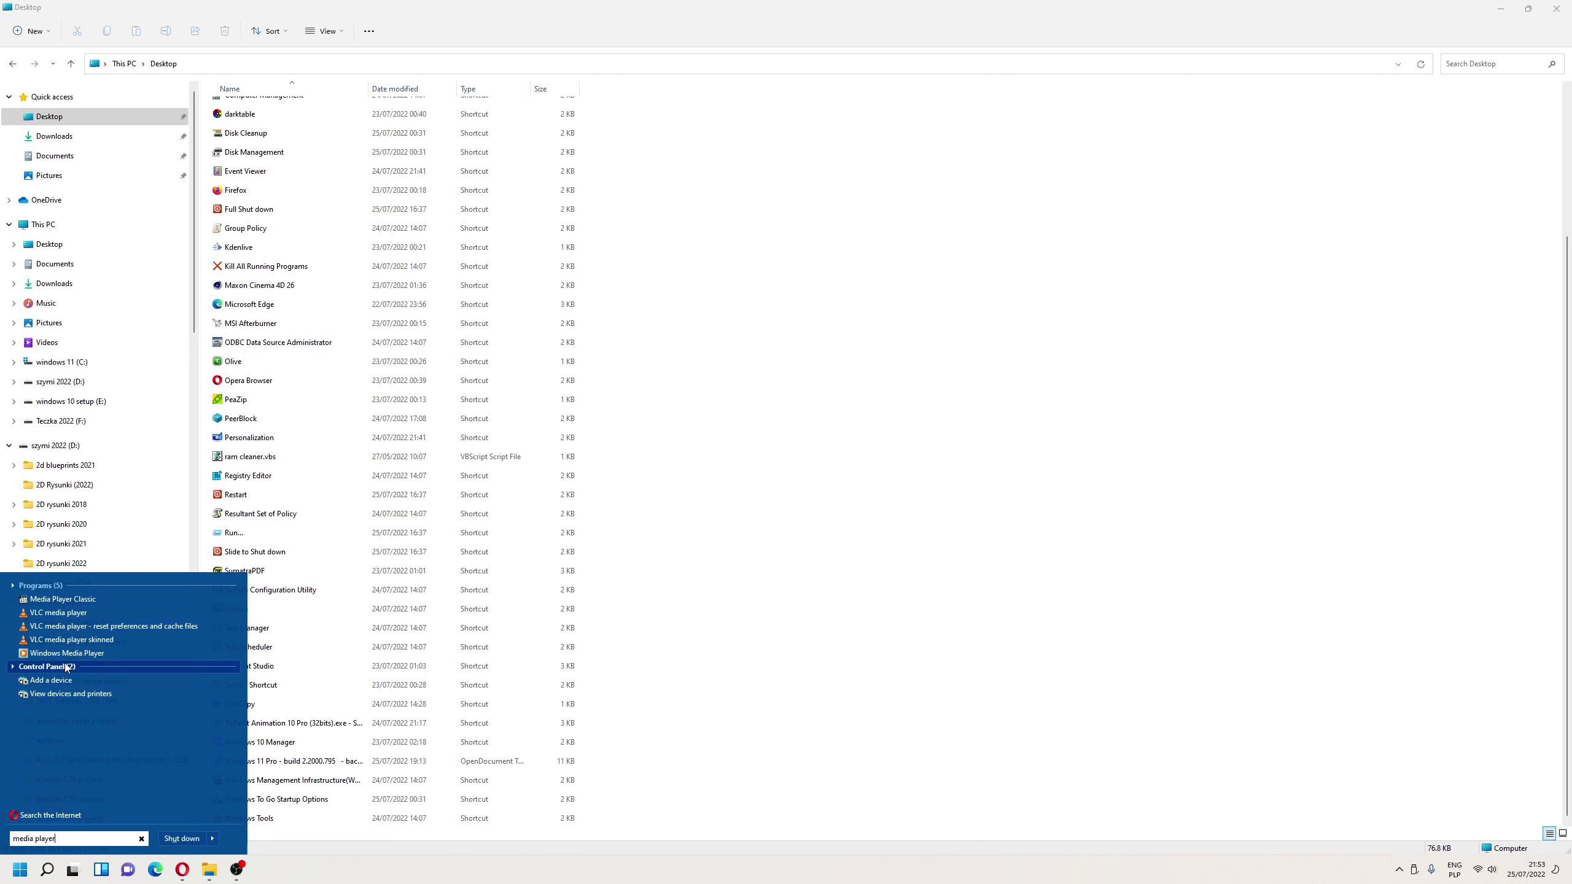
left_click(64, 653)
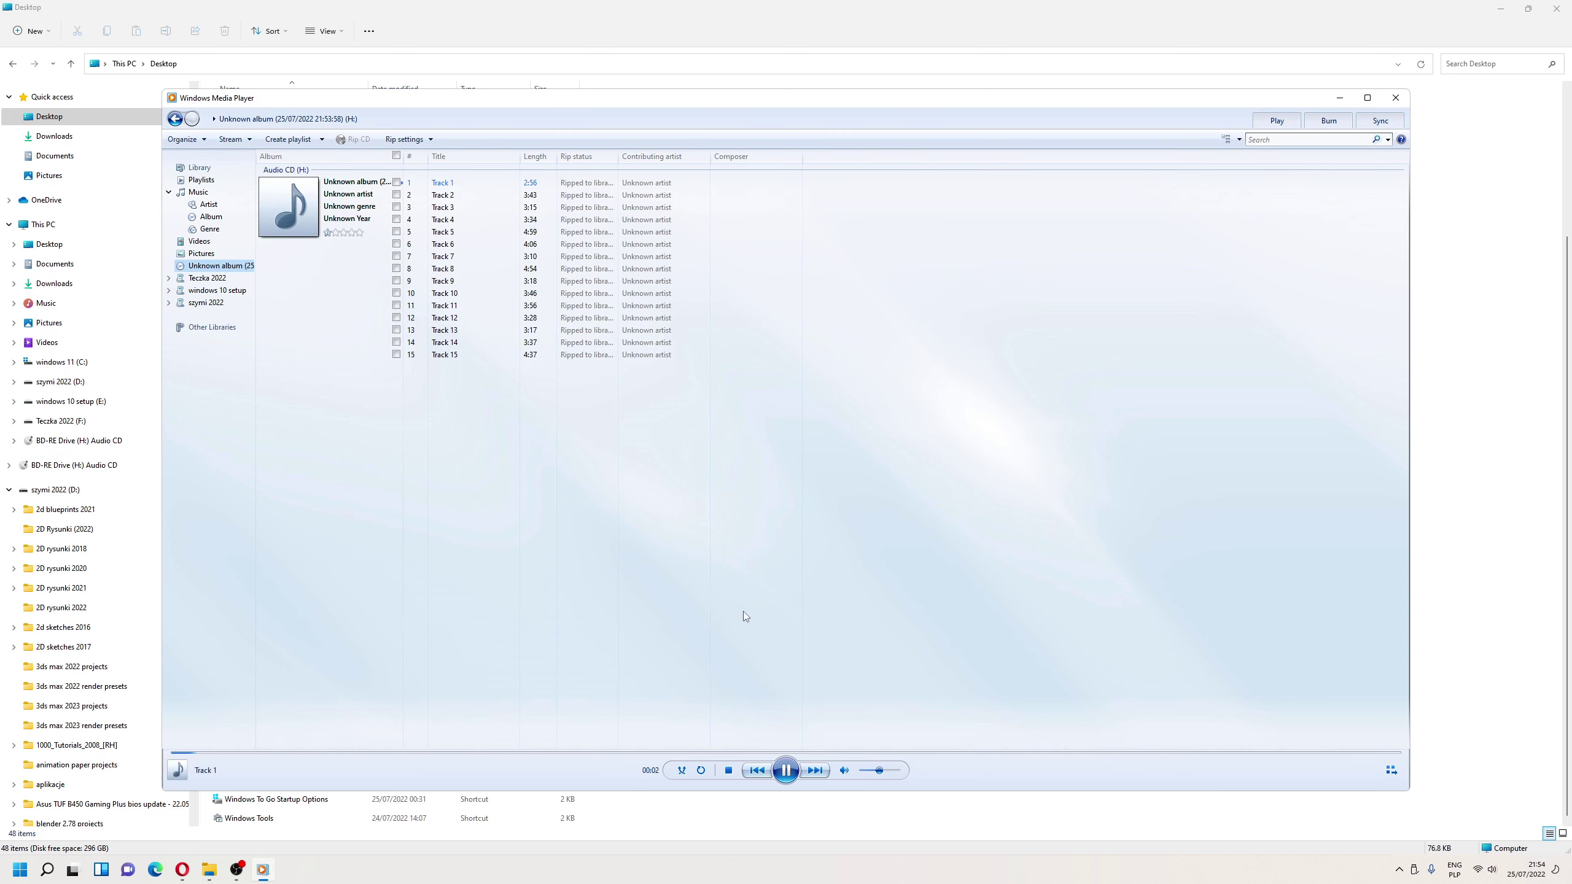
Pause the audio CD playback and open the D: drive in a new File Explorer window
left_click(786, 769)
left_click(209, 870)
left_click(167, 826)
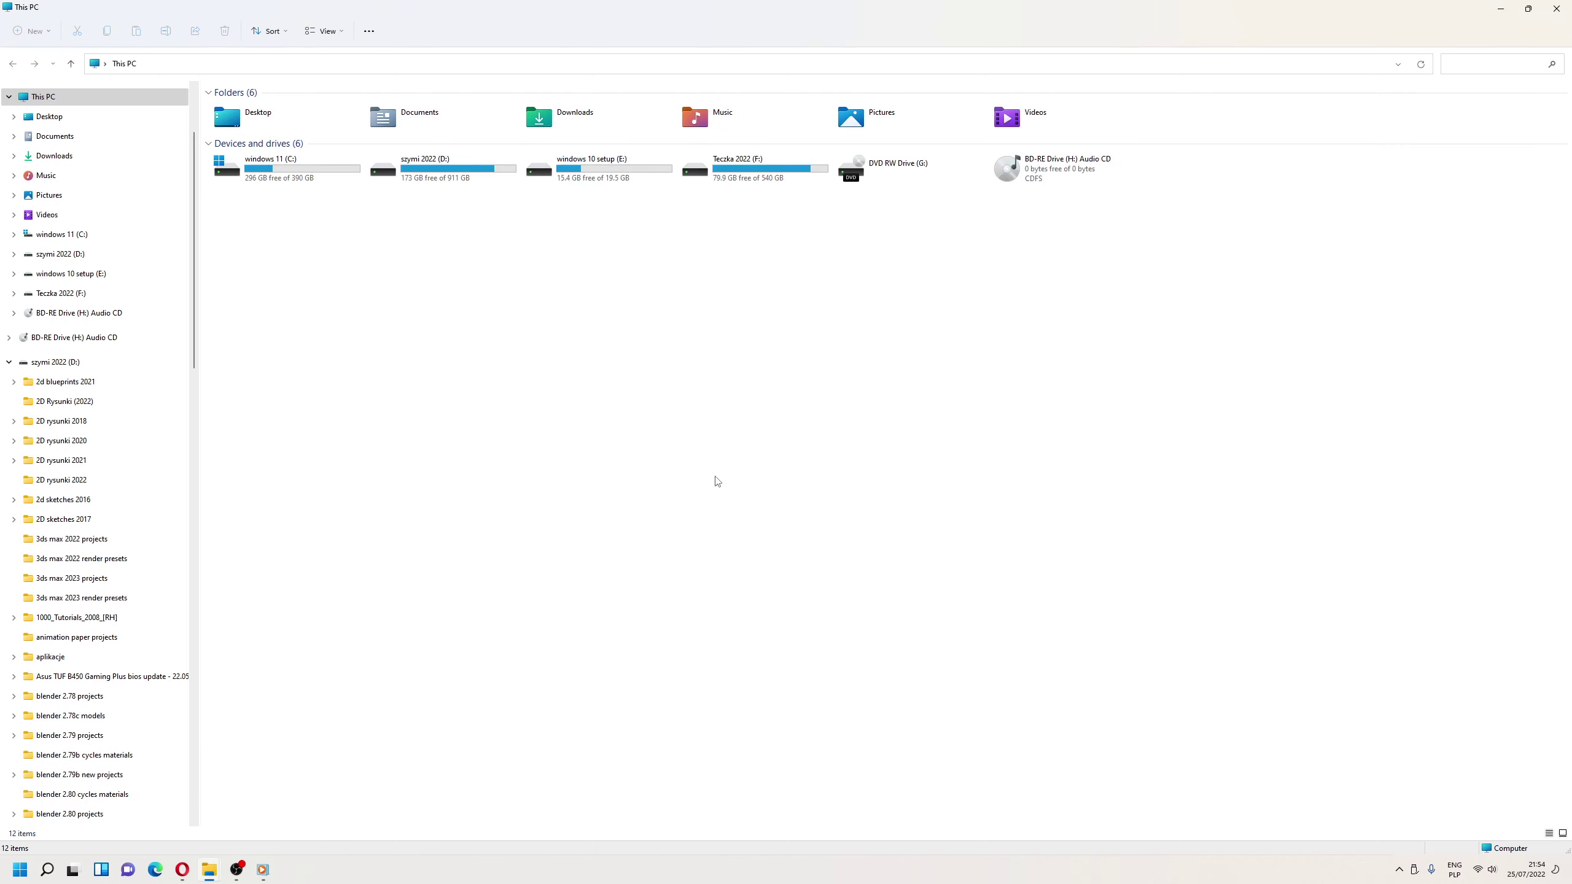
double_click(446, 166)
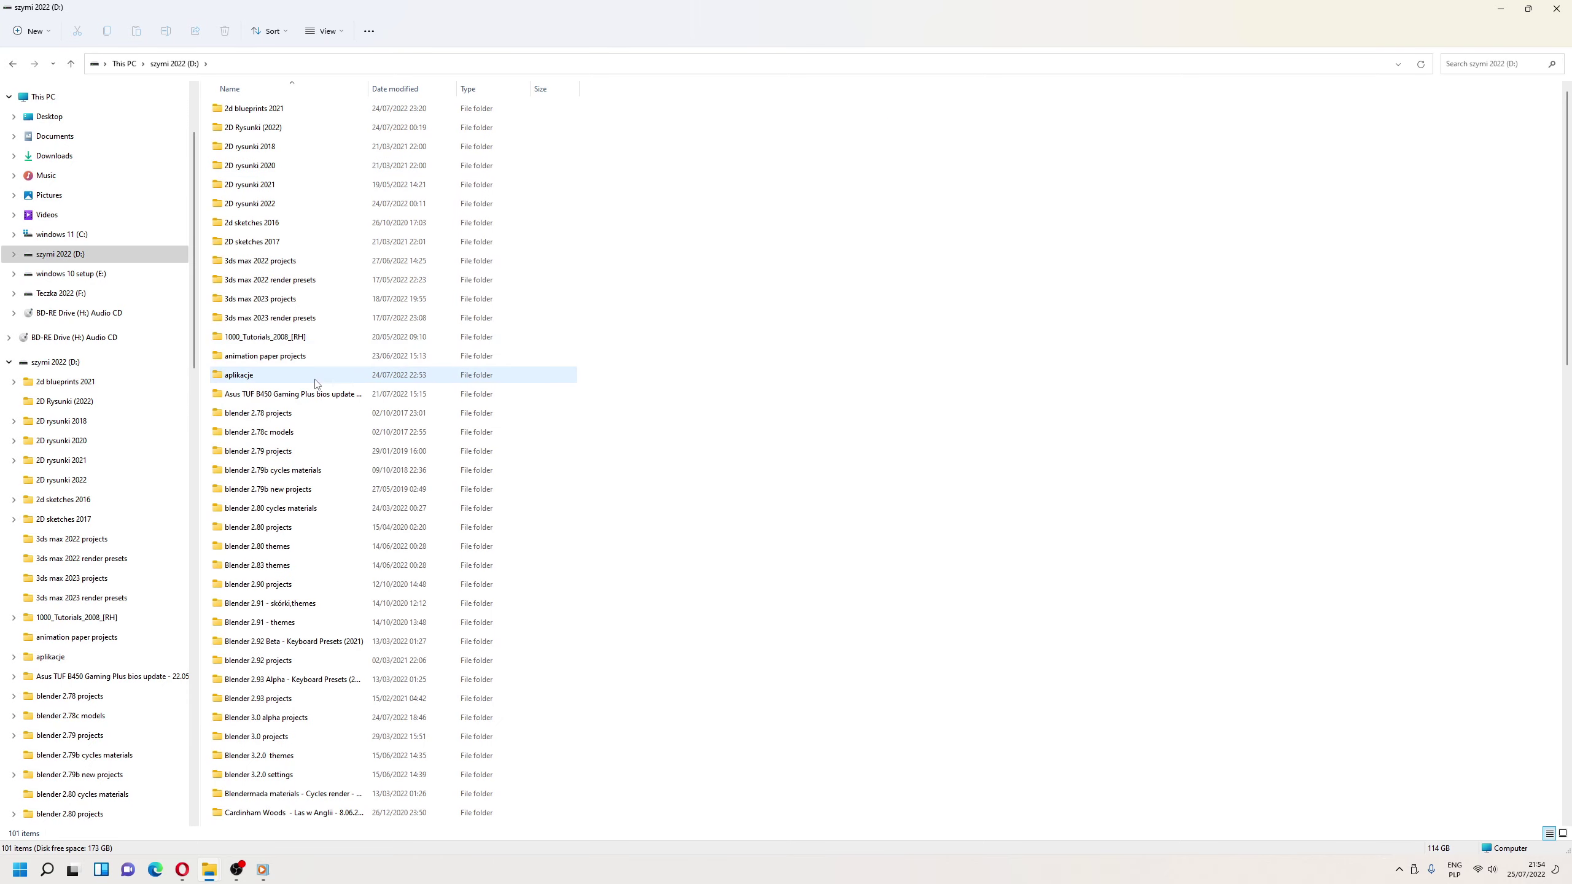
Create a new folder named "lecrae gravity" in the root of the D: drive
scroll(312, 396, "down", 10)
scroll(296, 591, "down", 2)
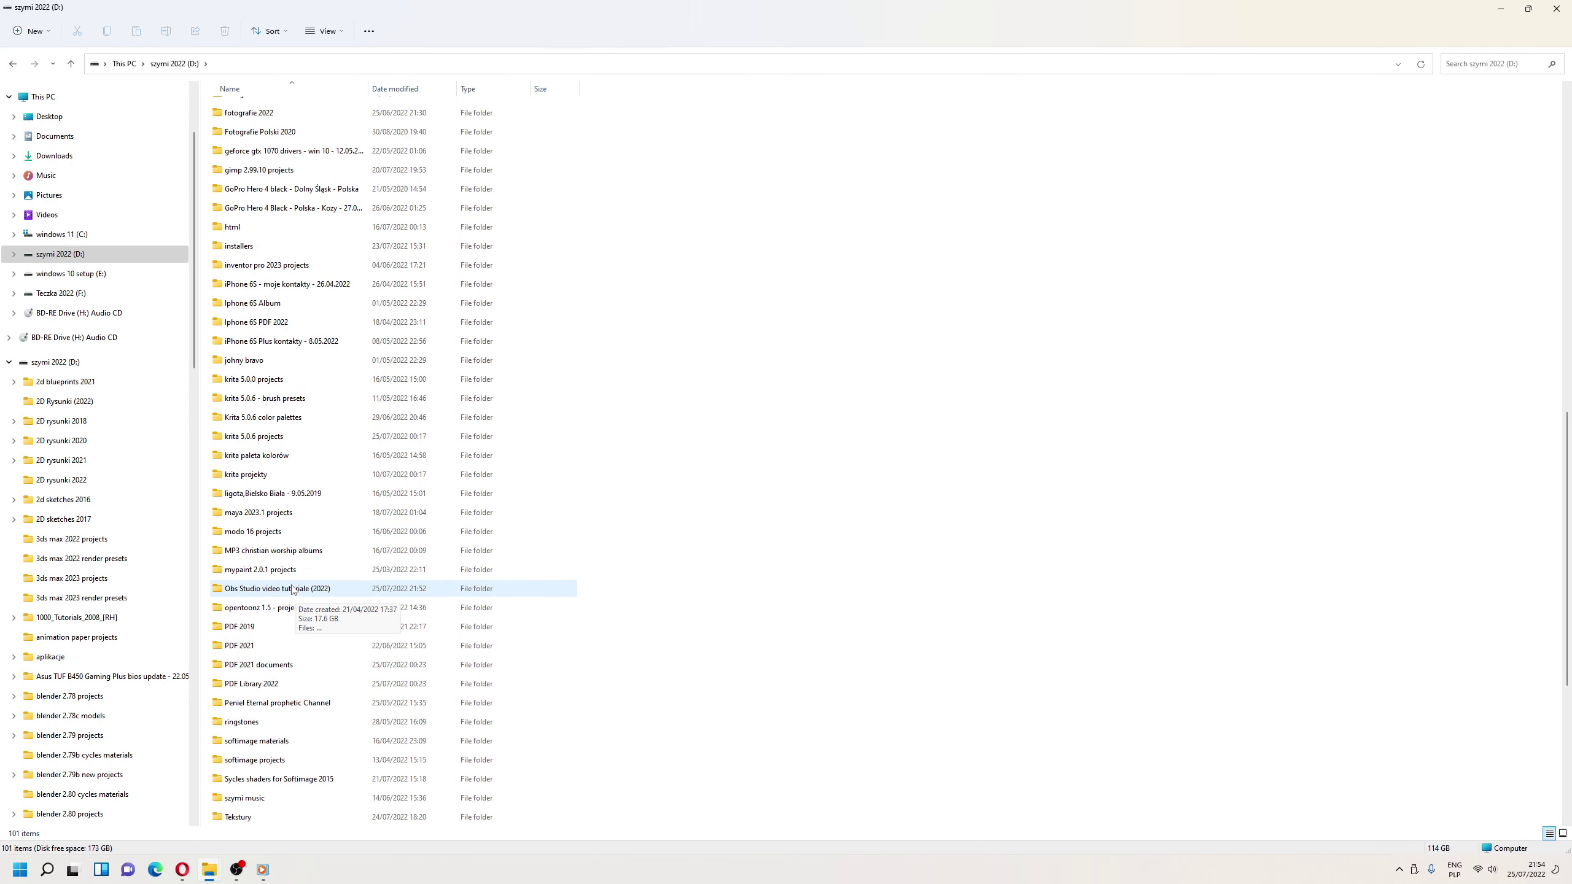
mouse_move(293, 579)
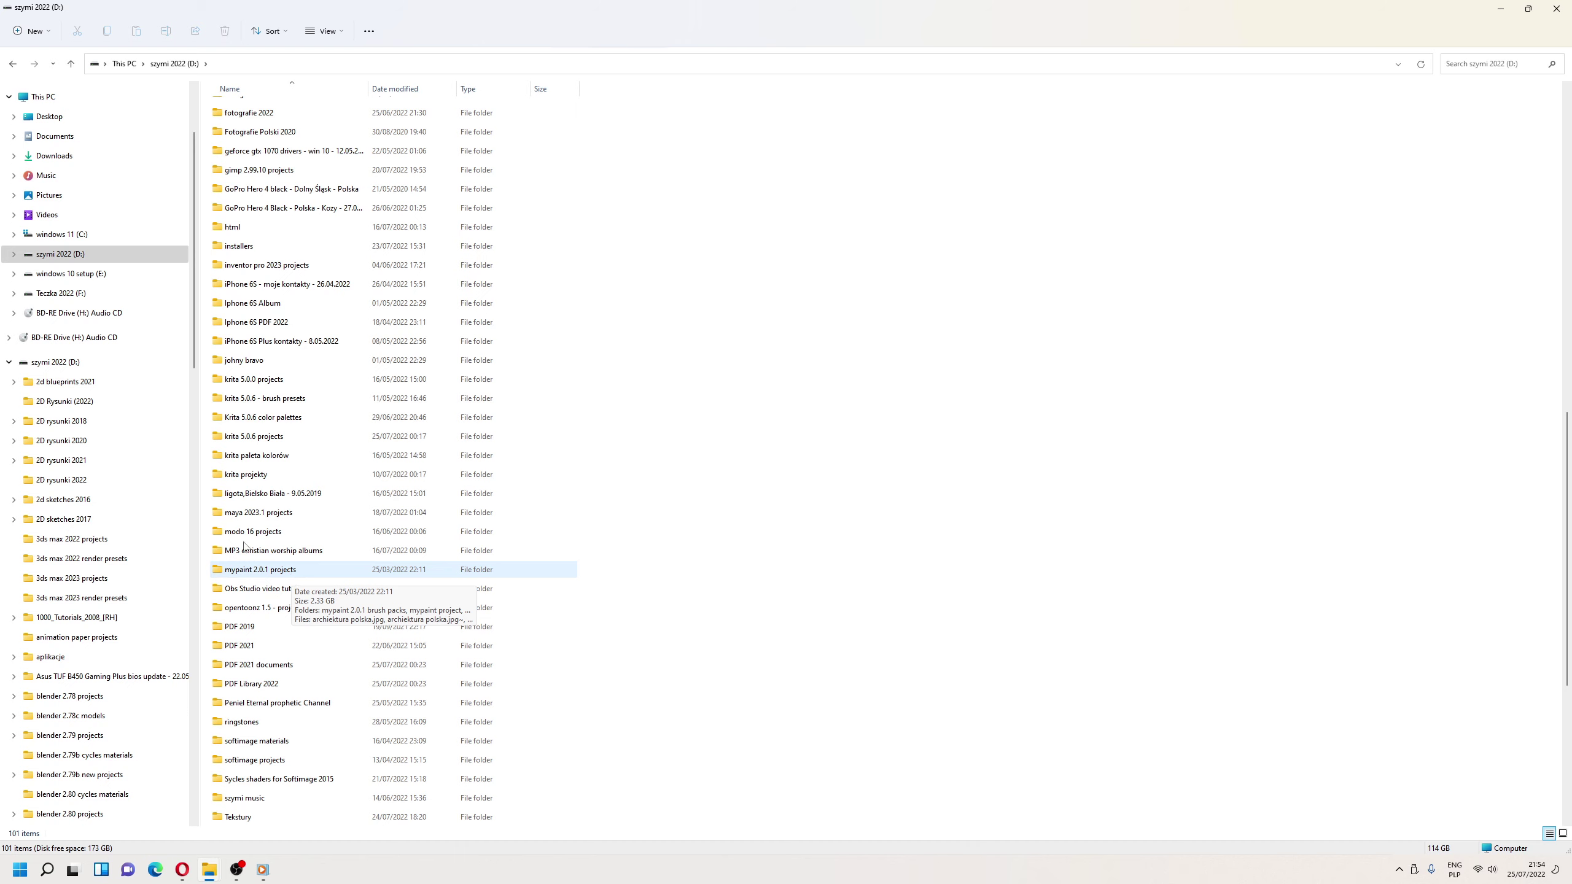
right_click(642, 346)
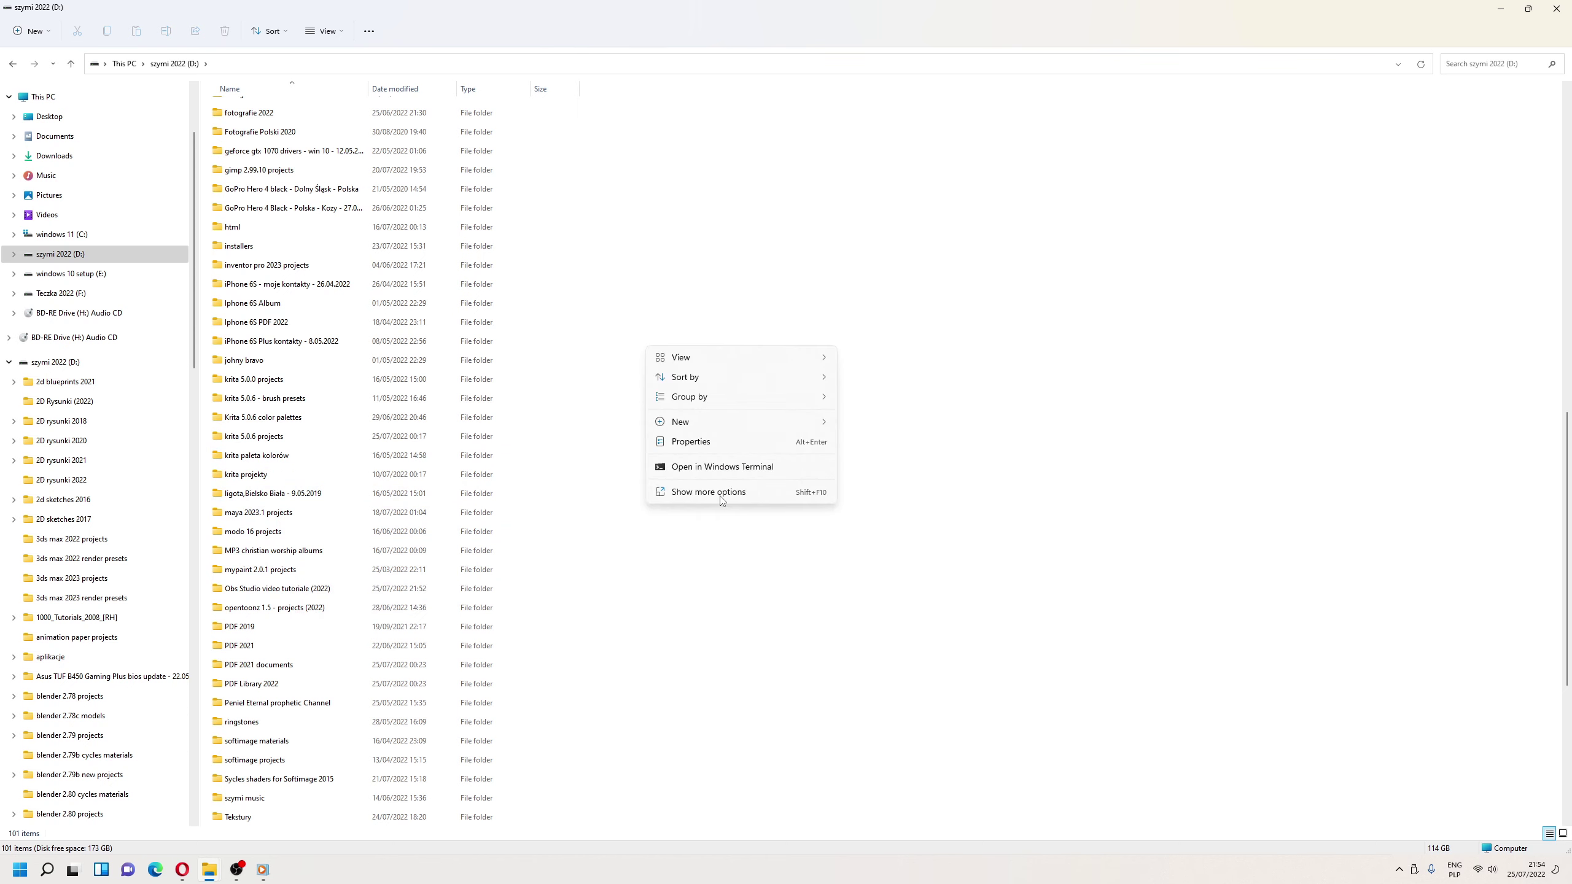
mouse_move(777, 429)
left_click(884, 423)
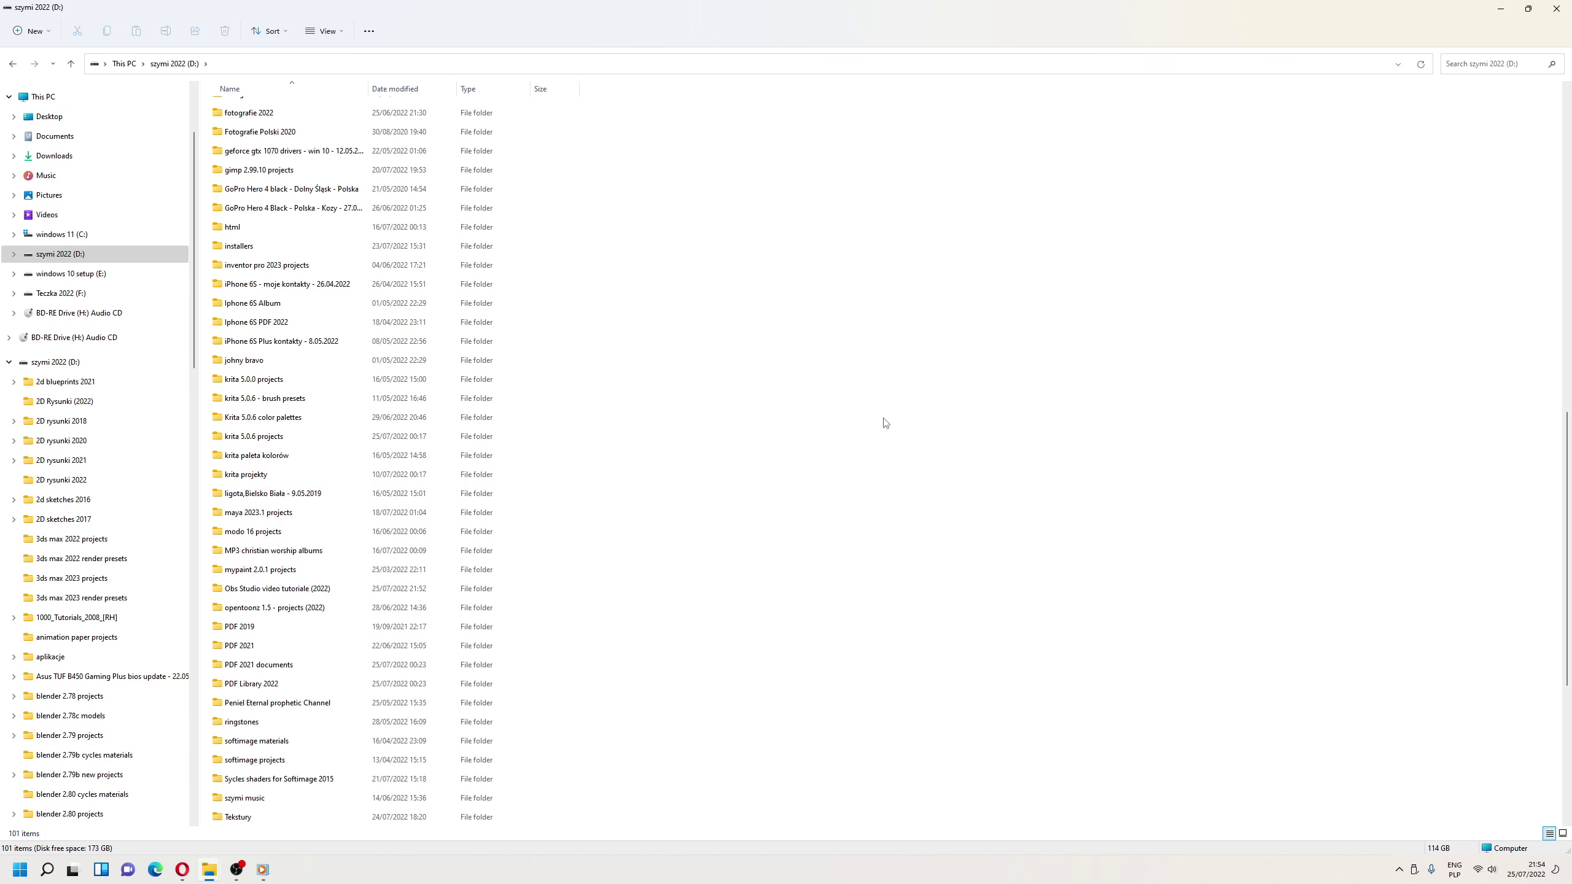
key("BackSpace")
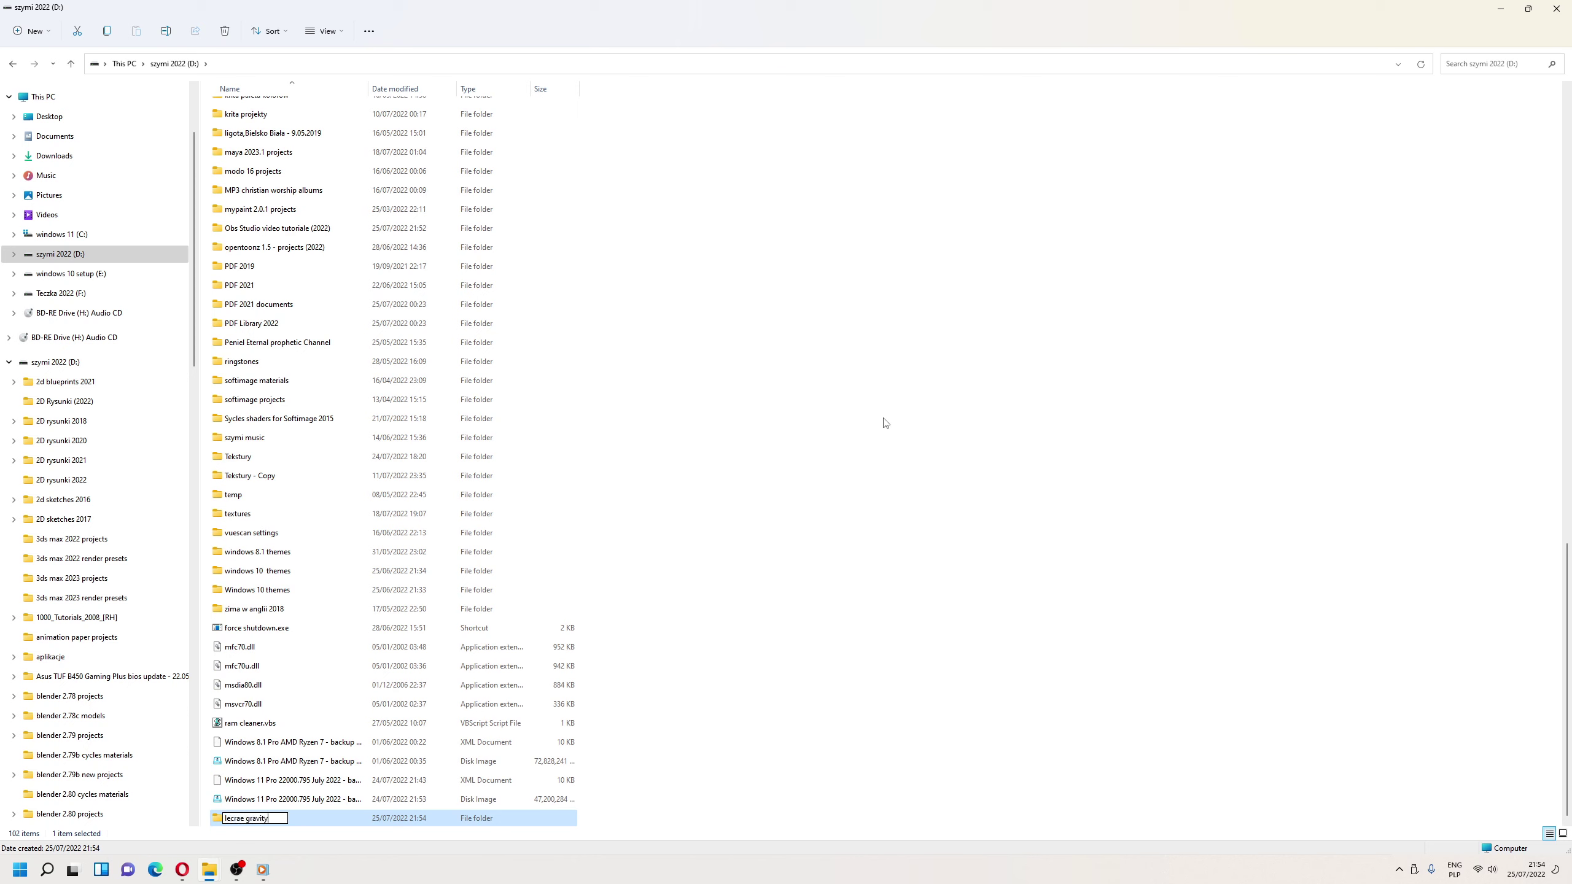
key("Return")
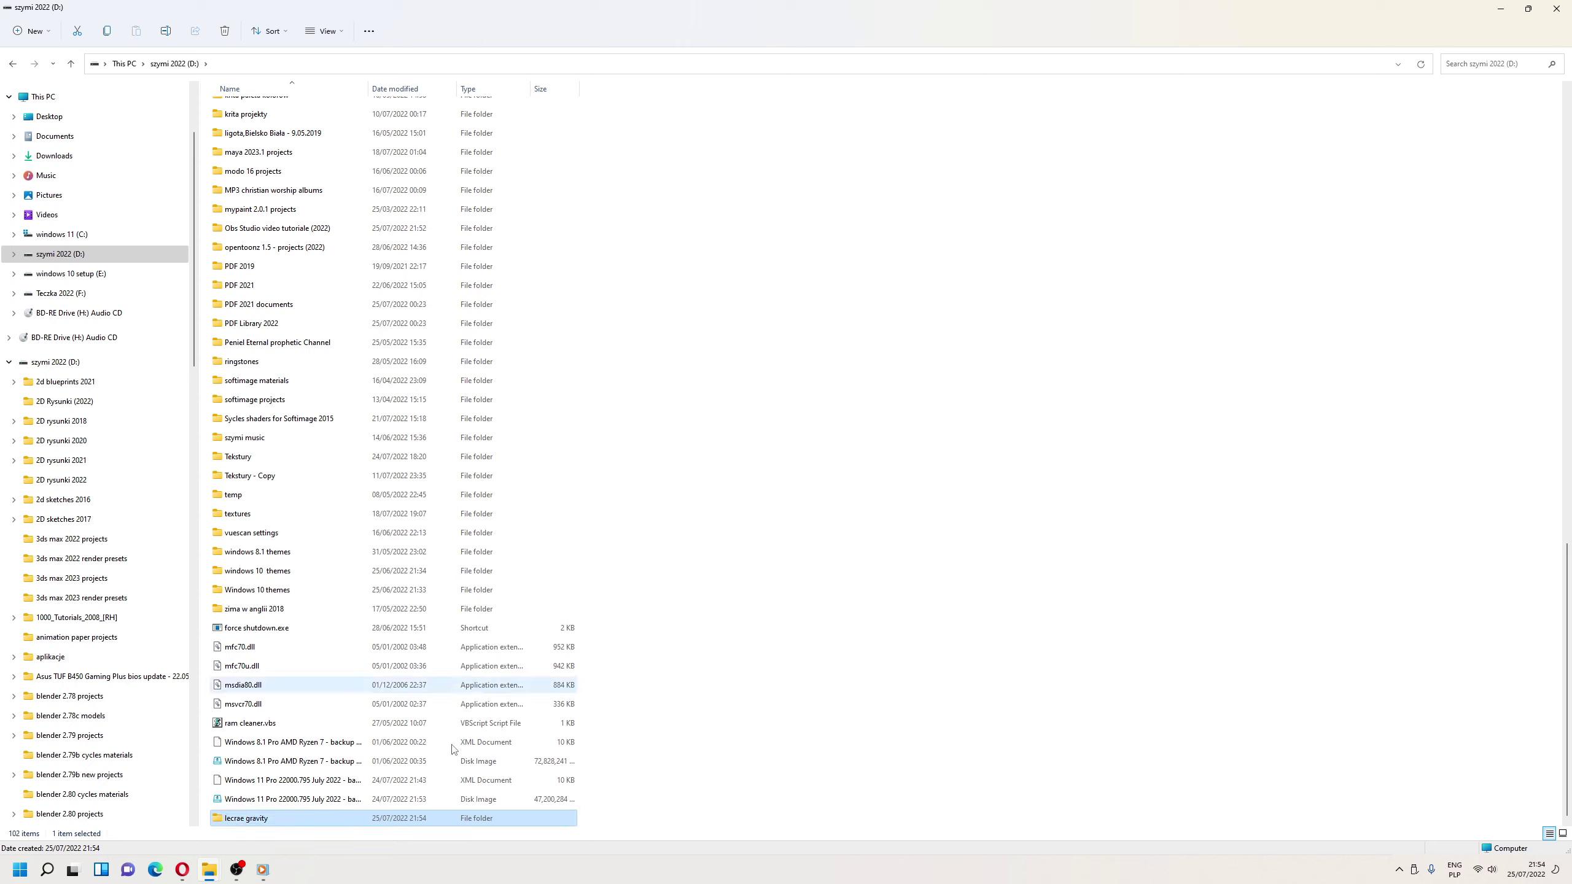
Open the new lecrae gravity folder and copy its path
double_click(269, 818)
left_click(285, 64)
right_click(284, 64)
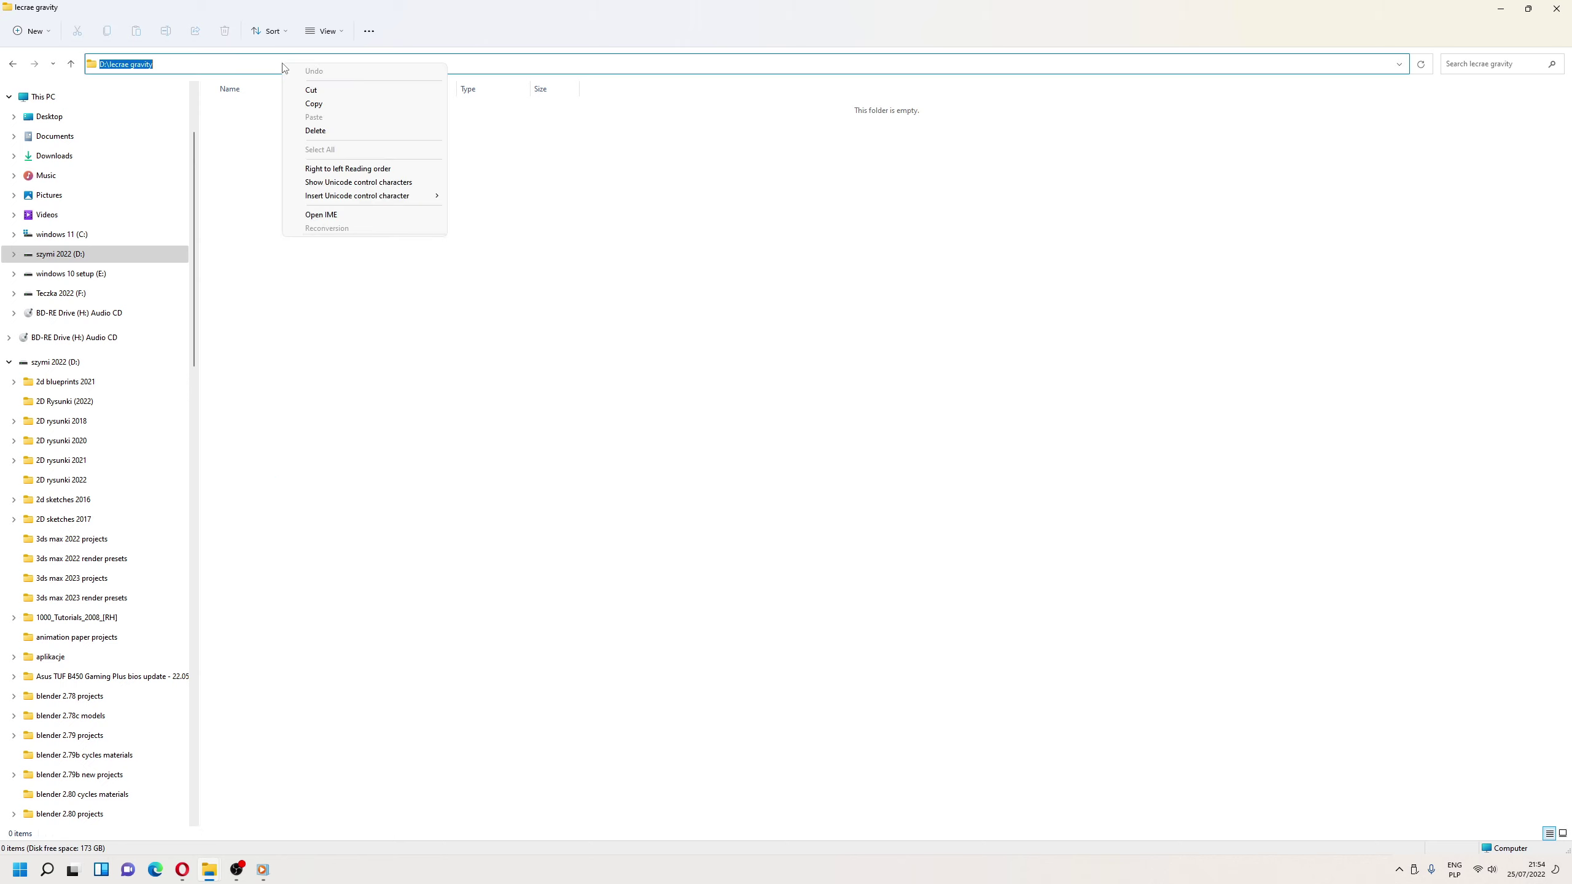
left_click(321, 104)
Switch to Windows Media Player and change the rip music location to the D:\lecrae gravity folder in the rip options
left_click(262, 870)
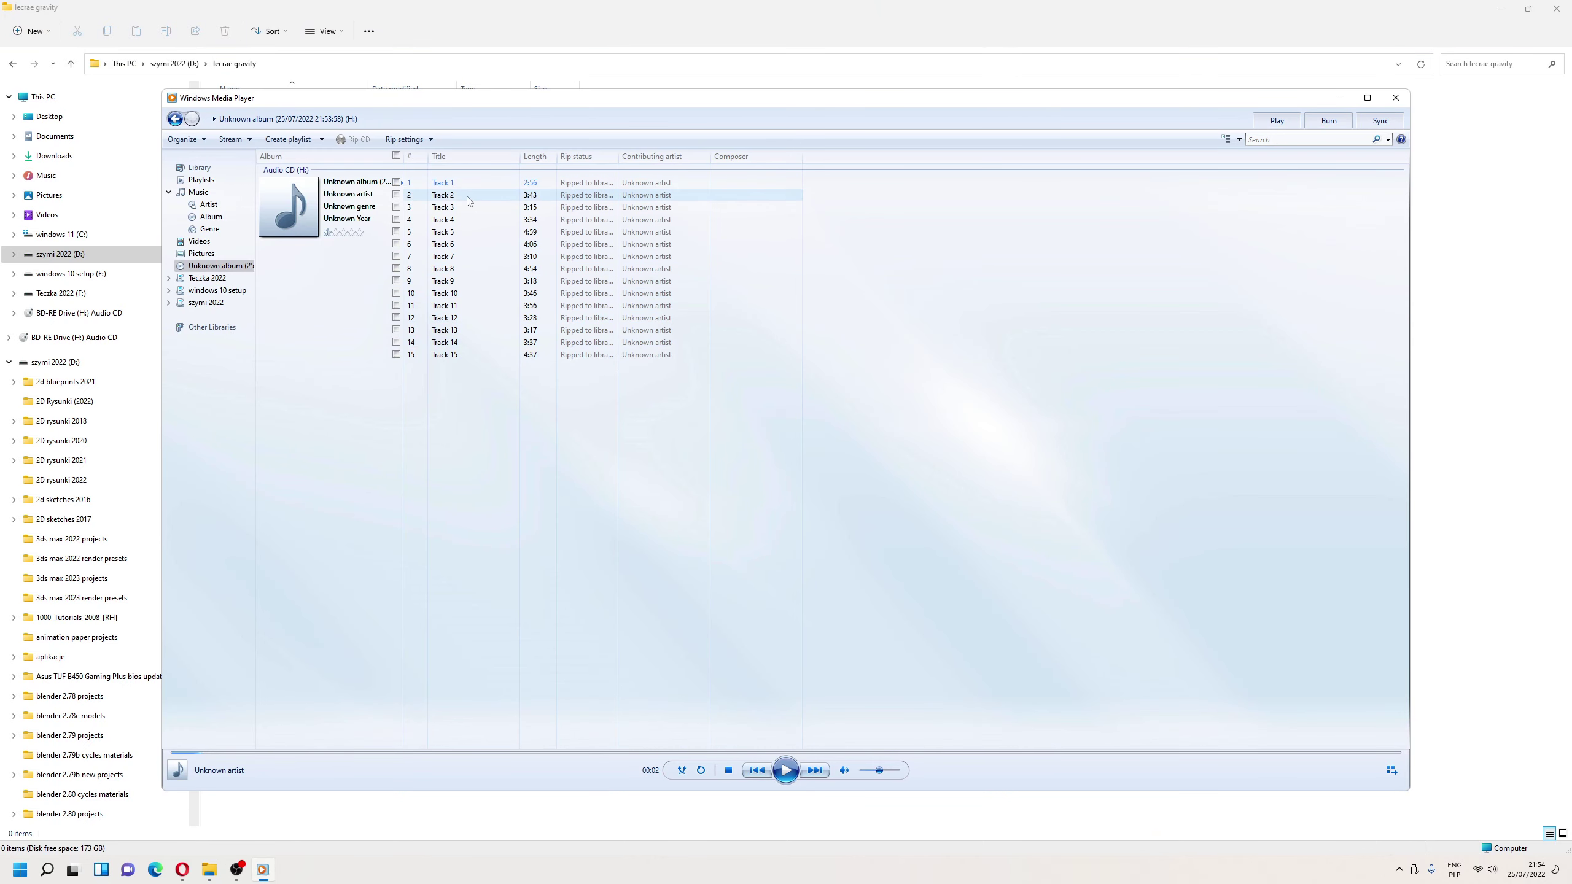
left_click(405, 140)
mouse_move(424, 178)
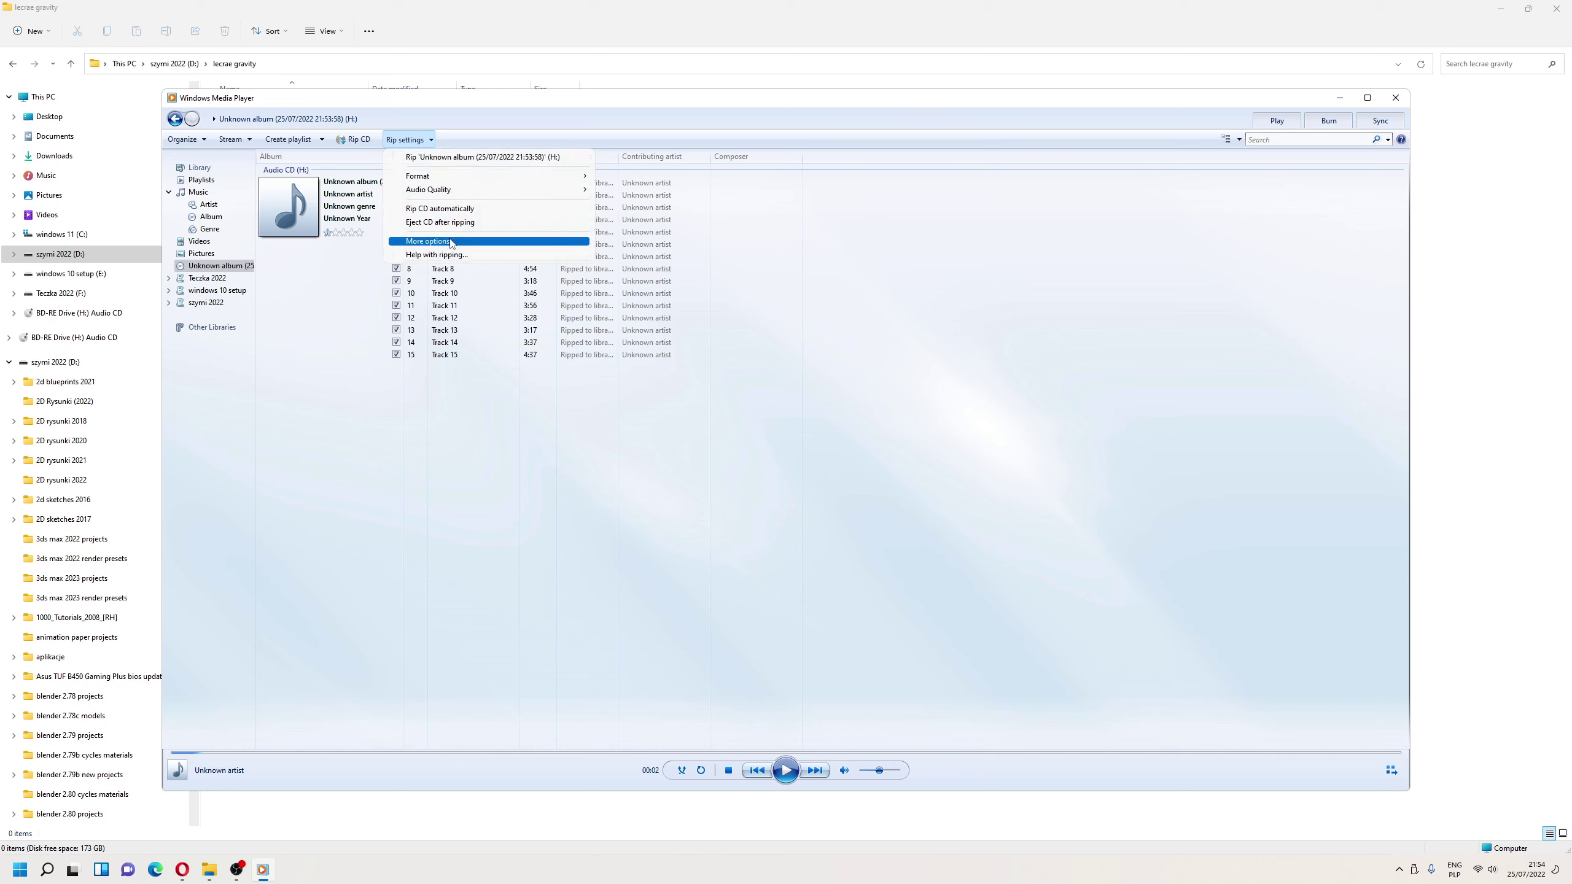
left_click(430, 240)
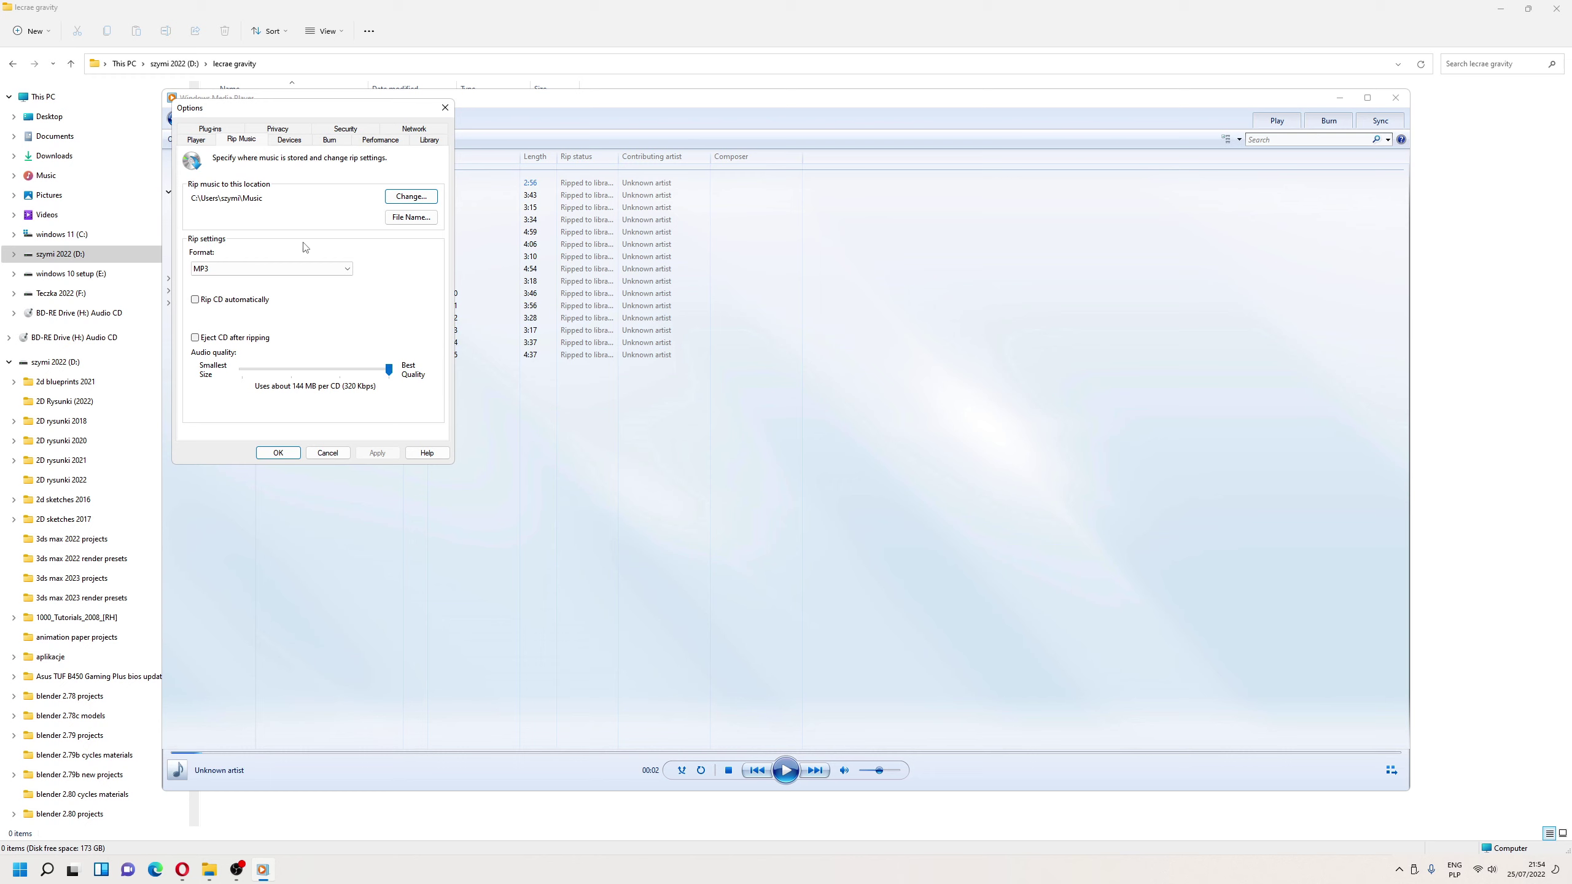
left_click(408, 197)
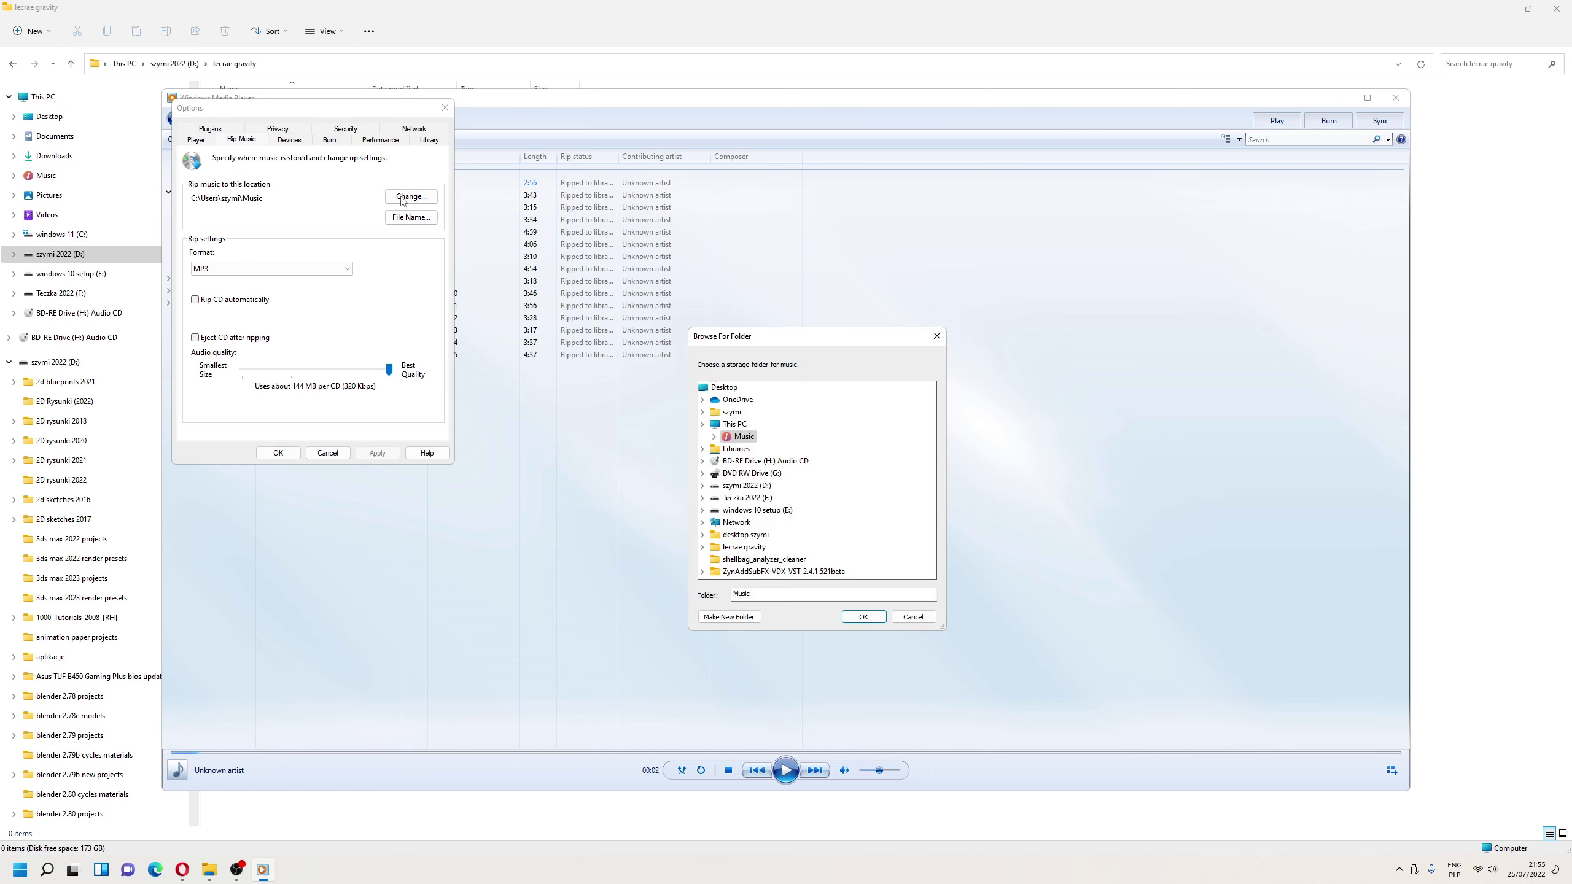
scroll(730, 489, "down", 1)
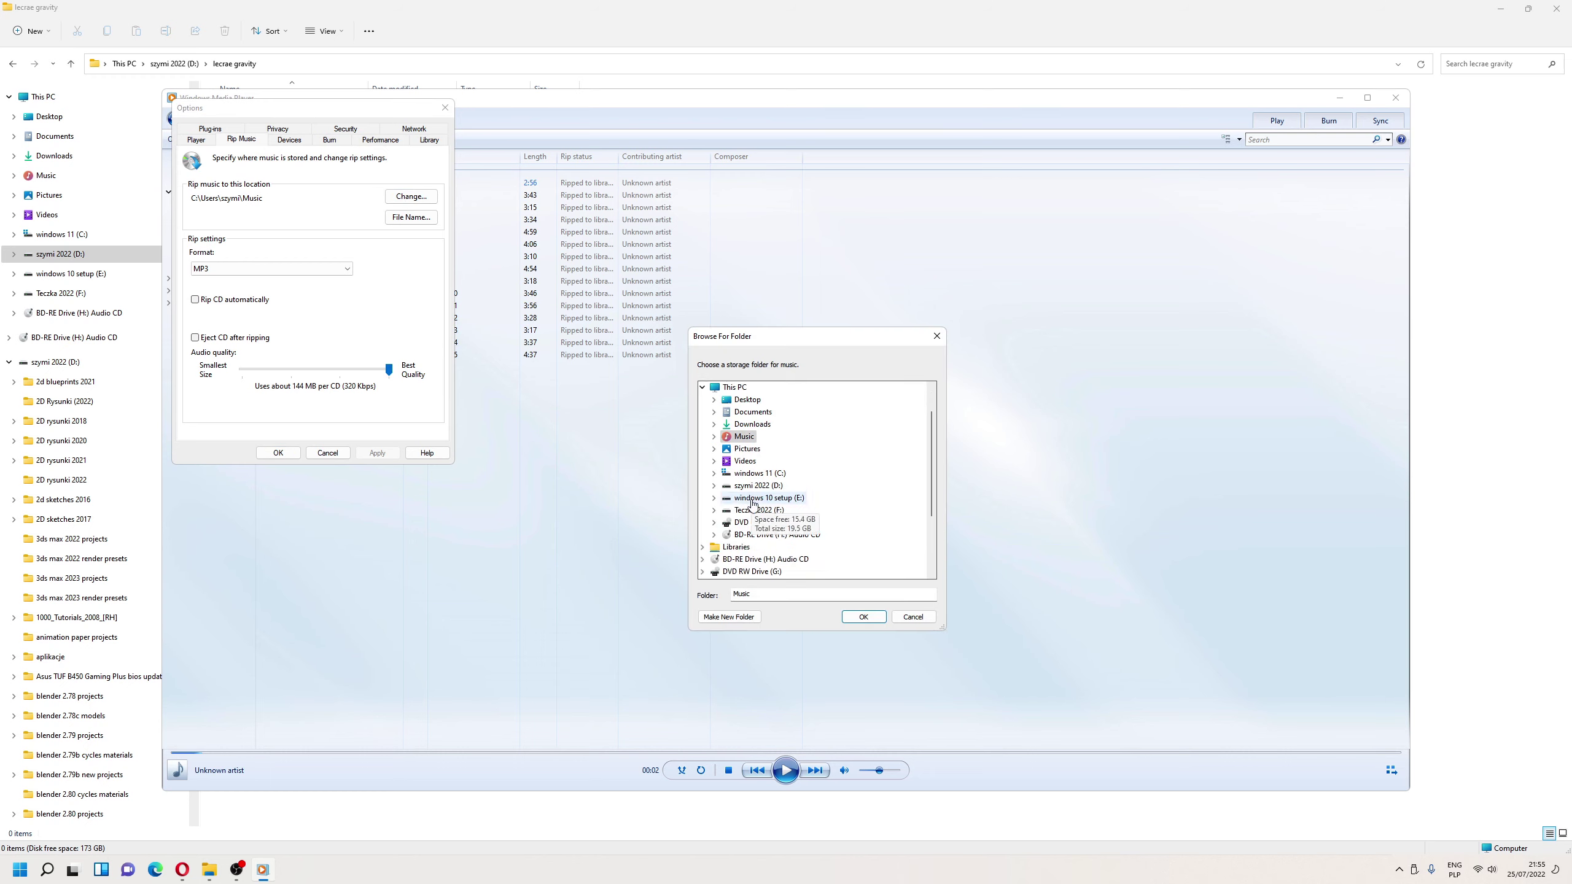
left_click(715, 492)
scroll(715, 491, "down", 10)
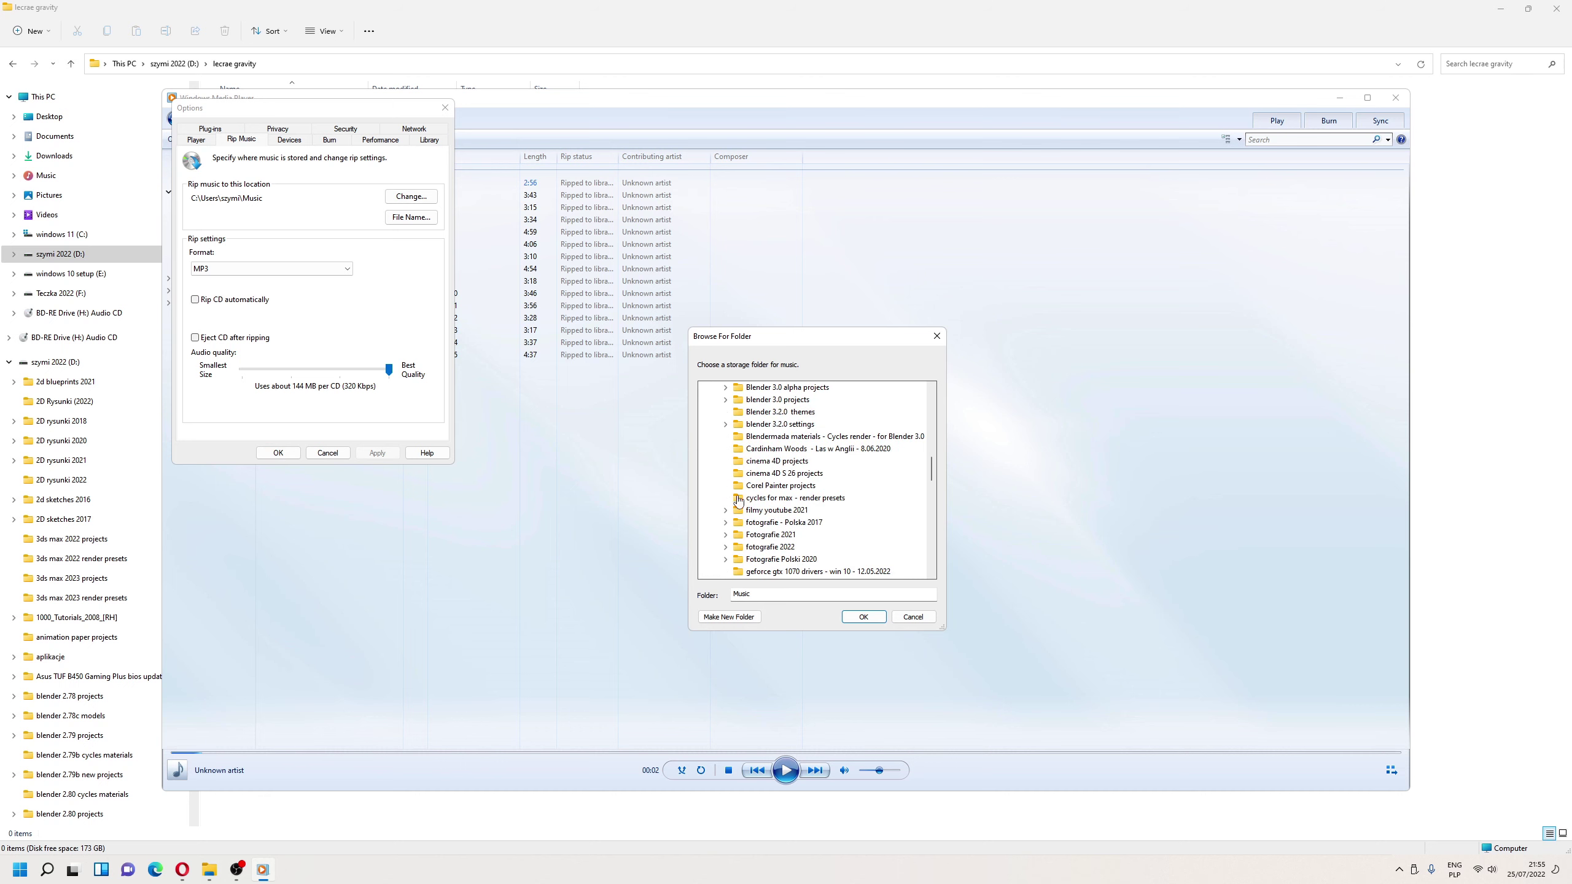
scroll(806, 542, "down", 5)
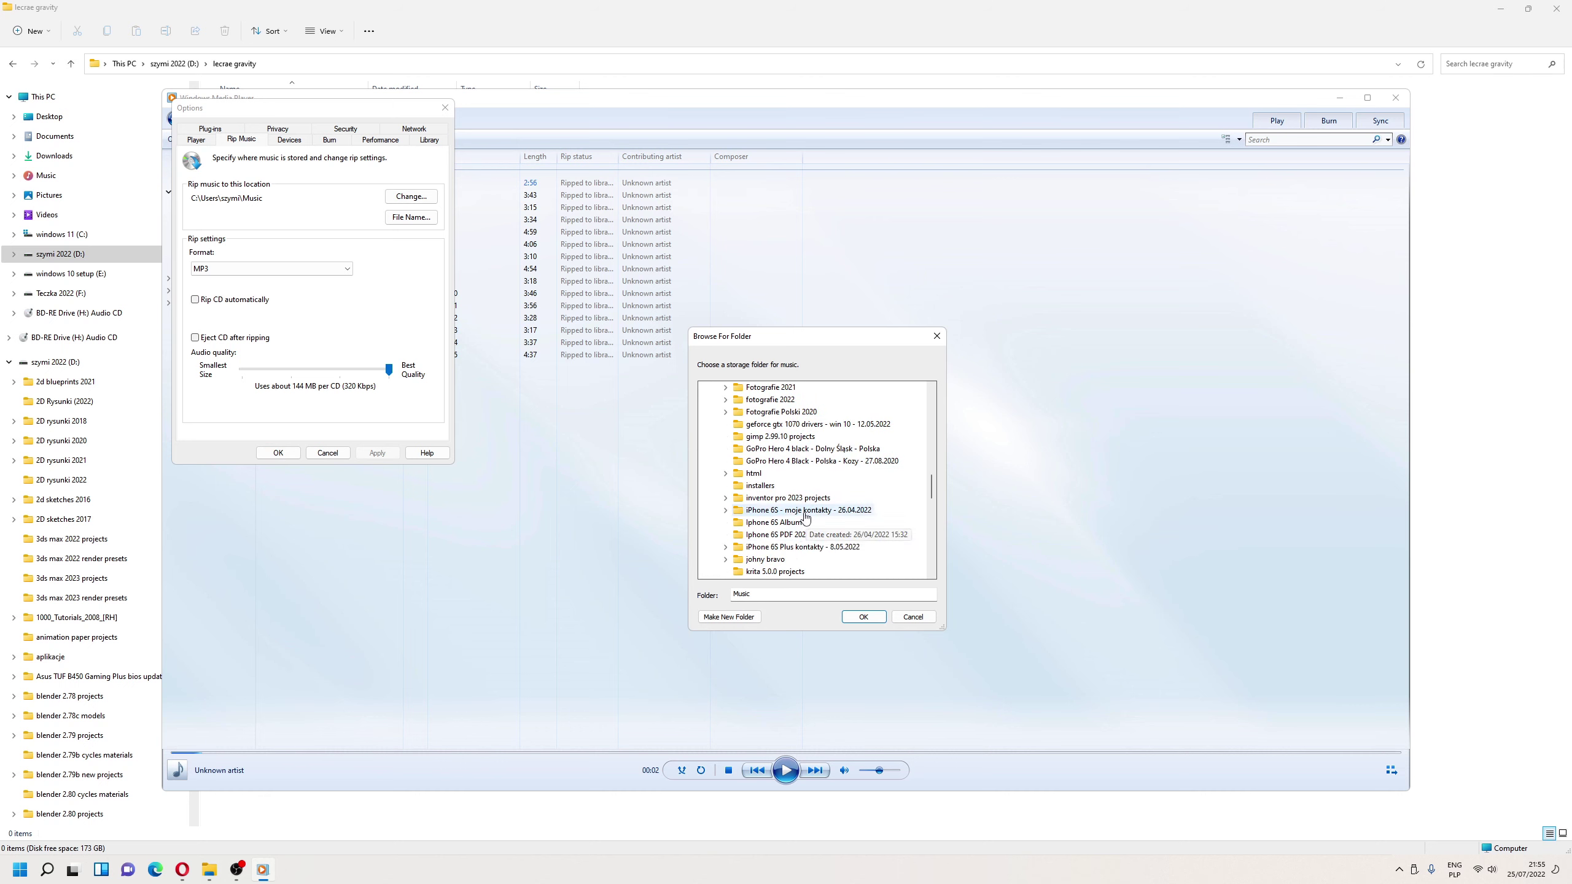
scroll(805, 516, "down", 4)
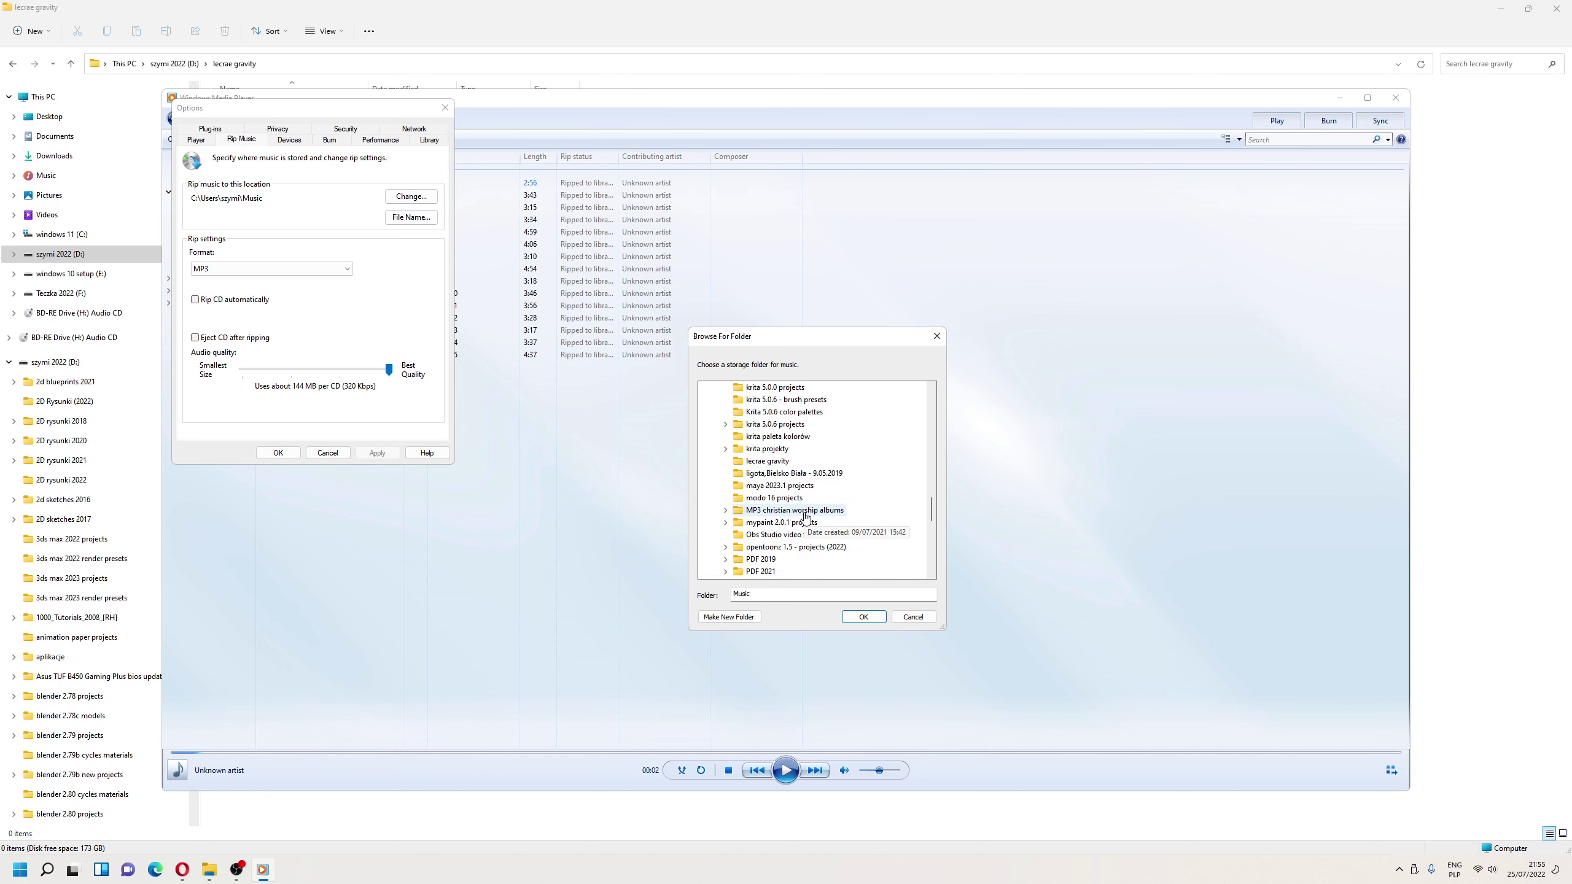
left_click(775, 461)
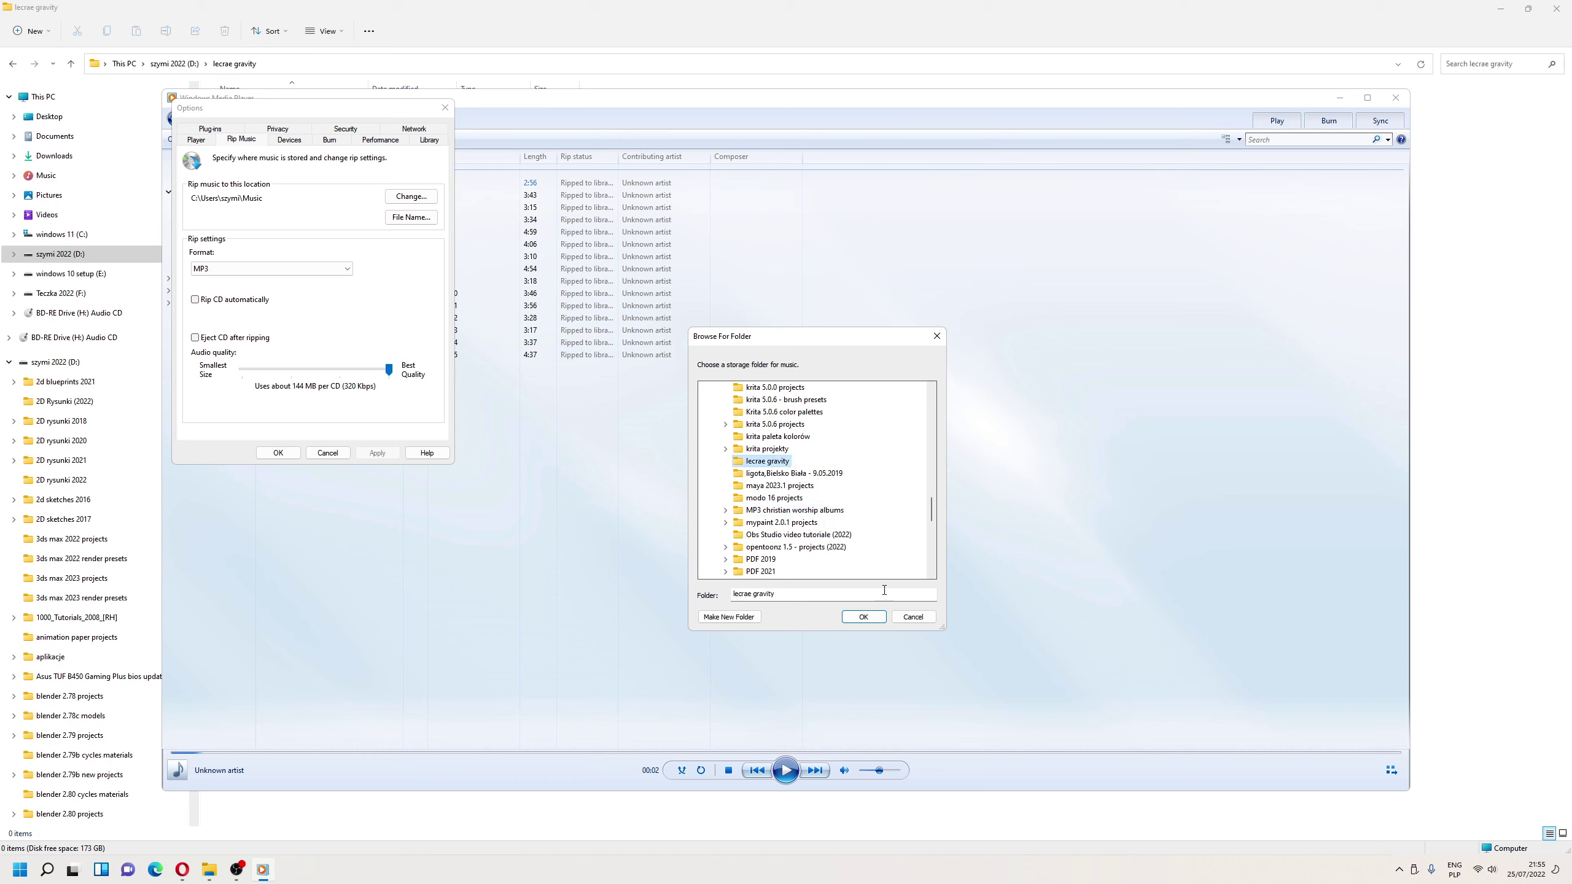
left_click(863, 617)
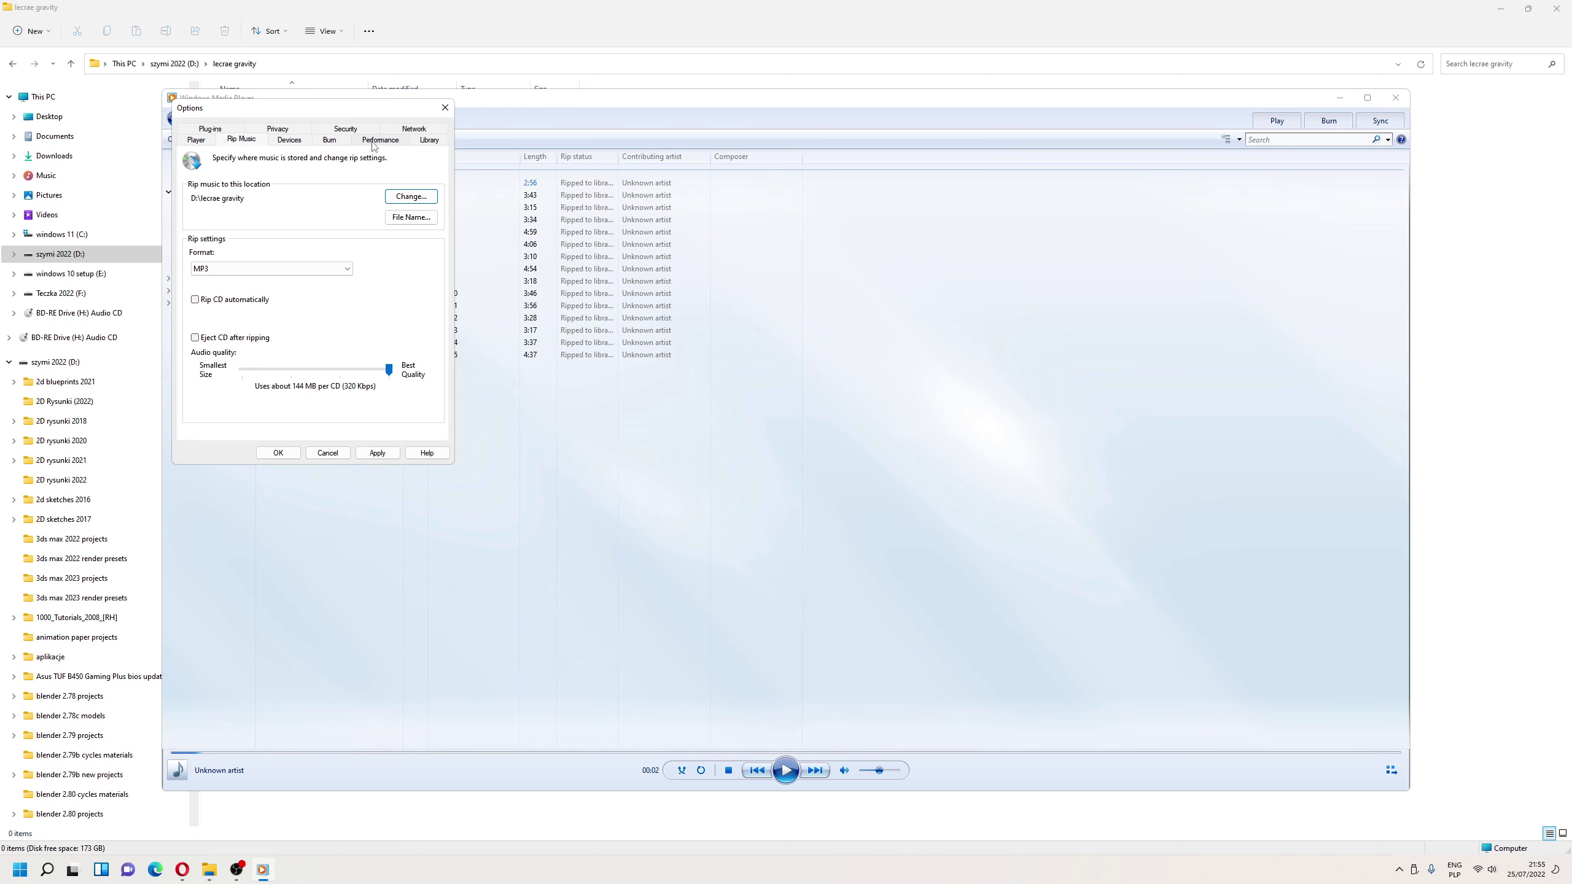
Review the connection speed choices in the performance options, and look over the security and privacy options
left_click(391, 144)
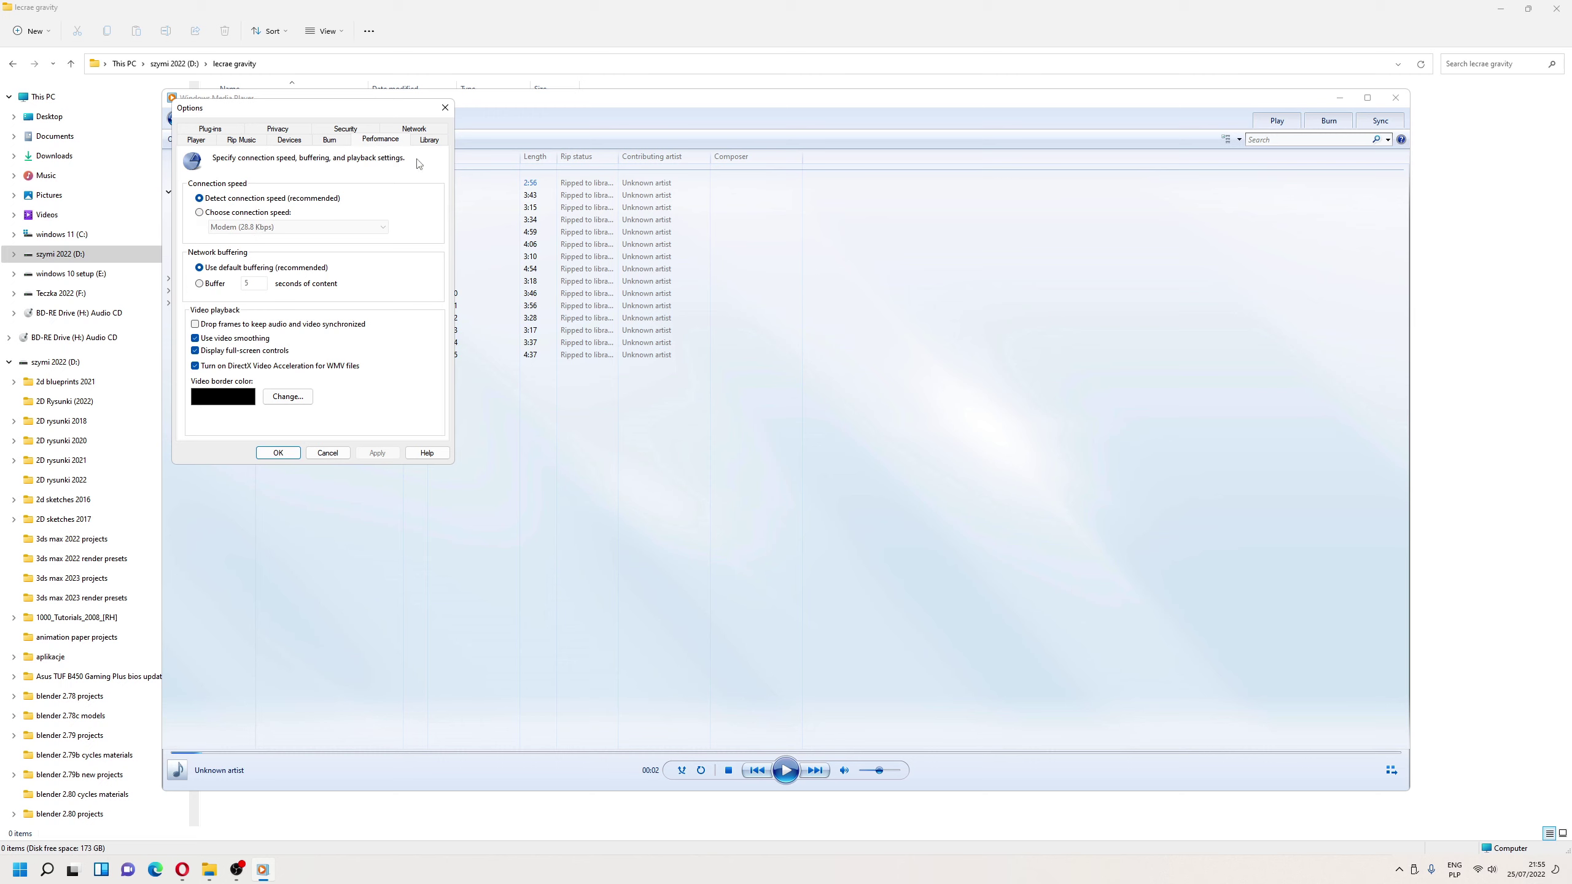
left_click(244, 213)
left_click(260, 227)
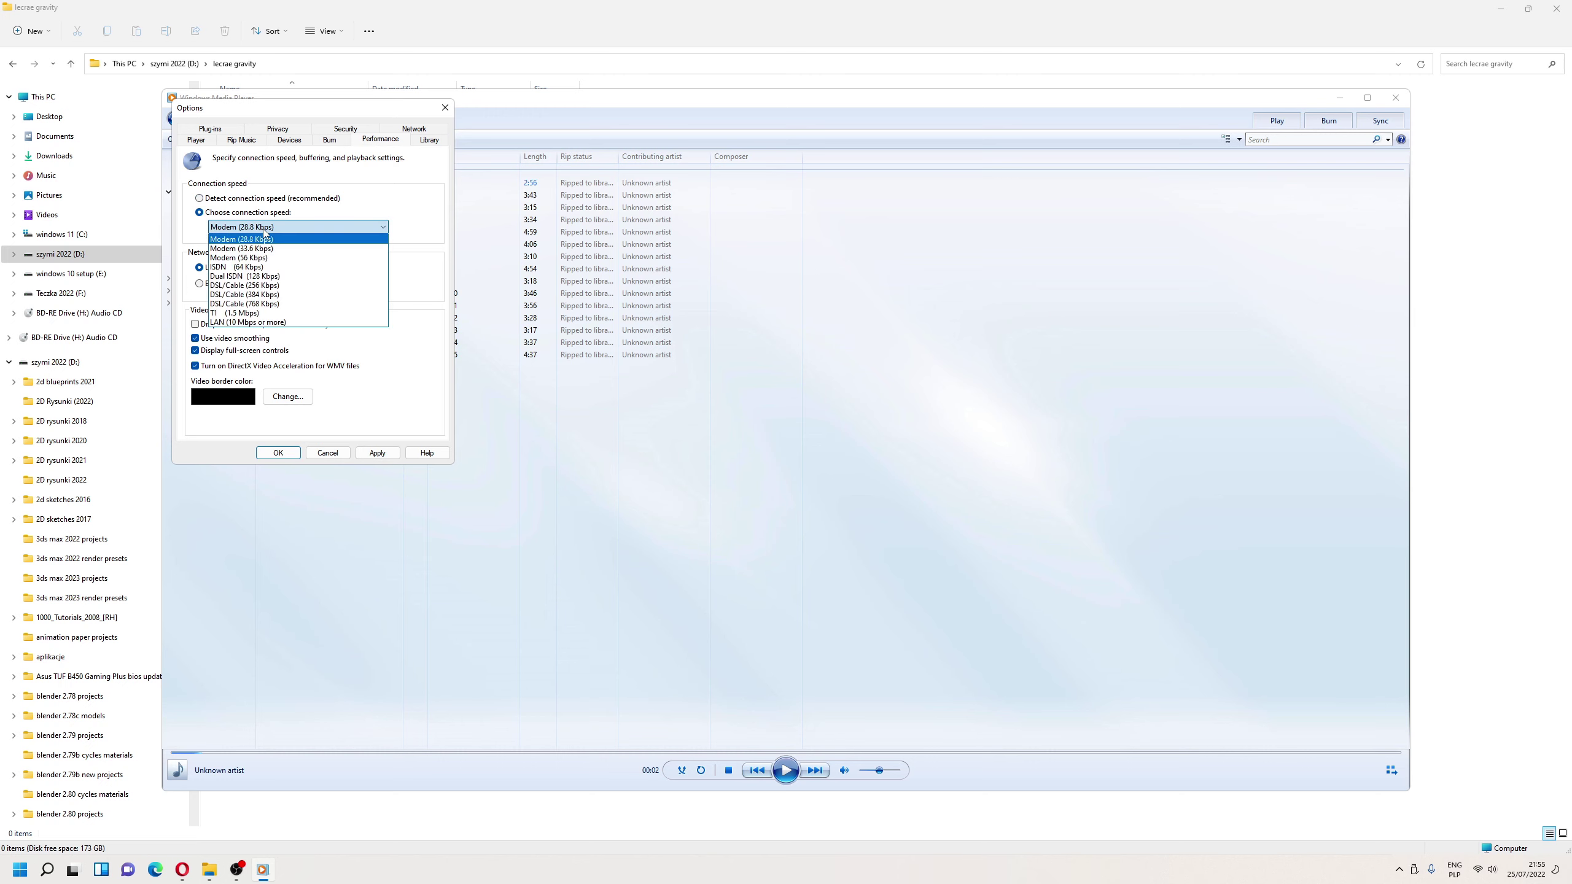
left_click(238, 200)
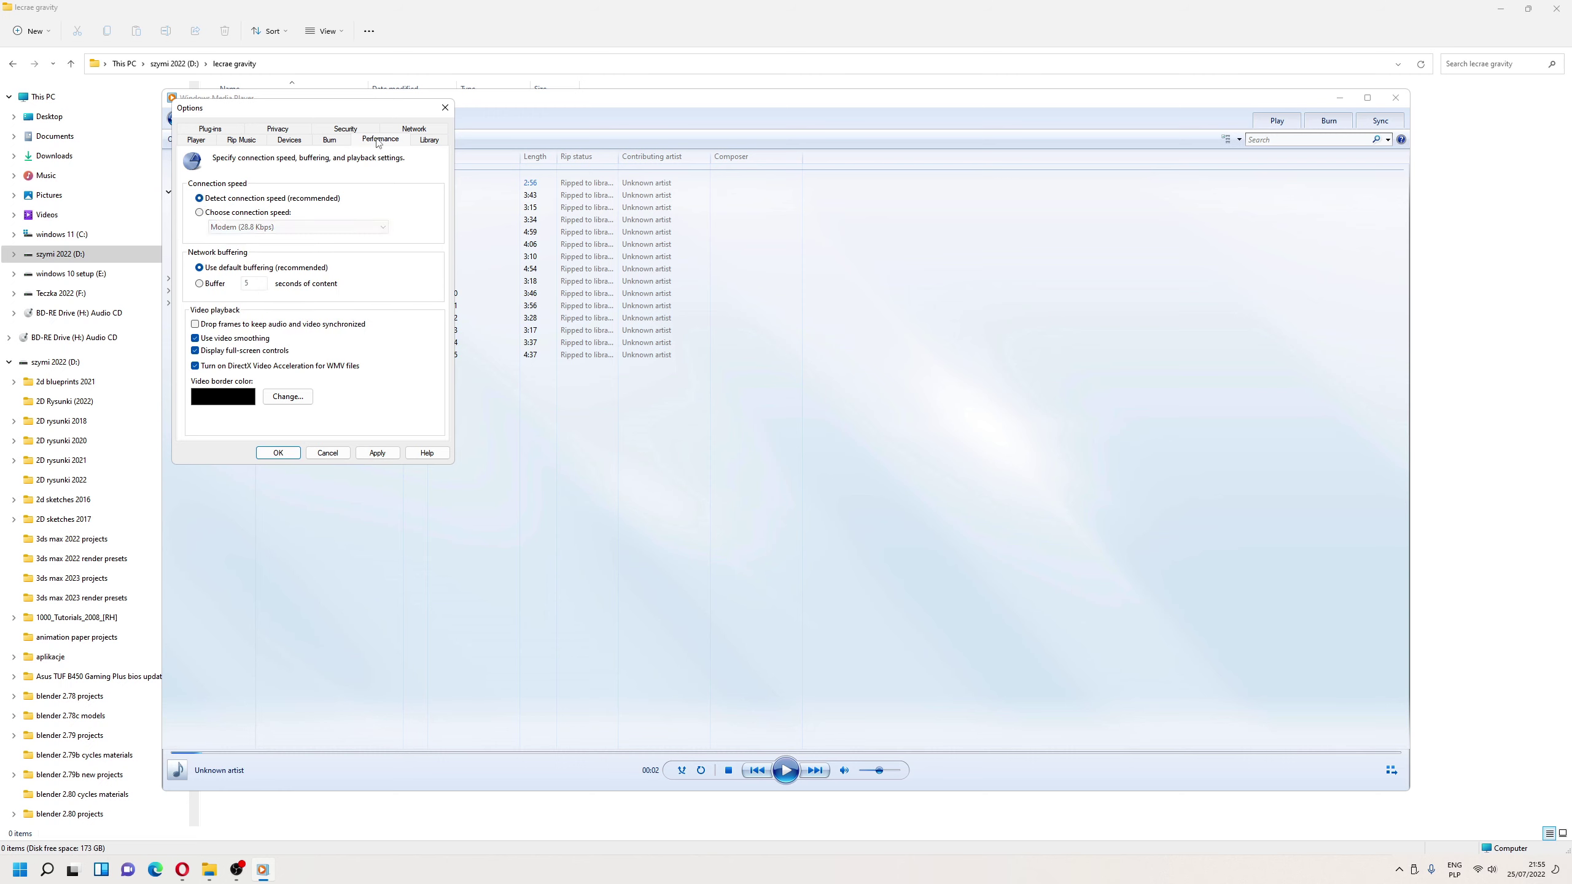
left_click(333, 144)
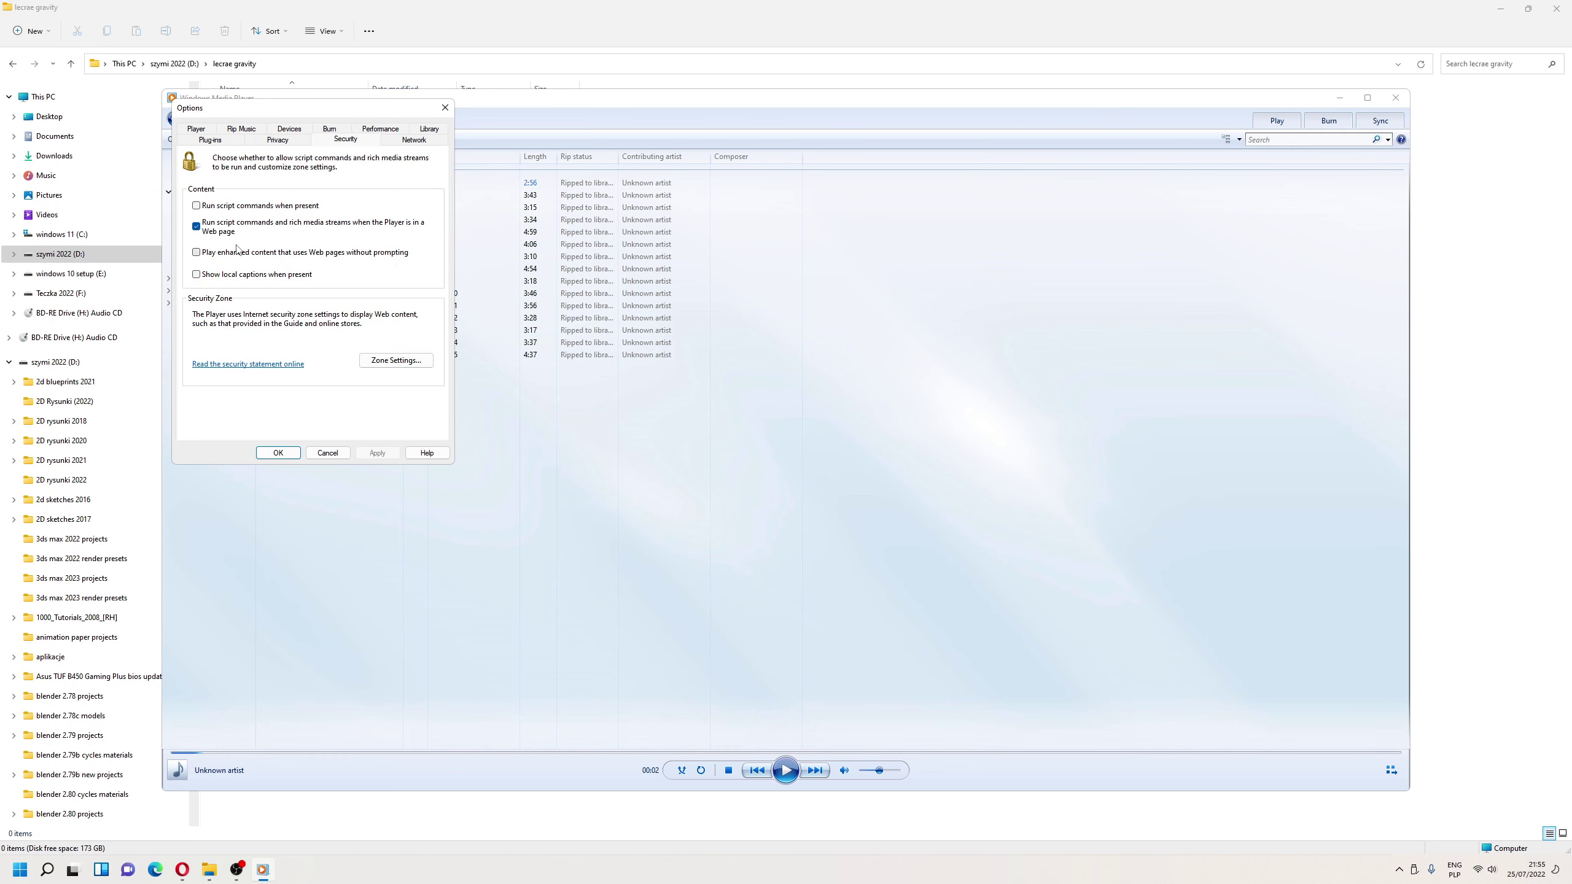
left_click(285, 143)
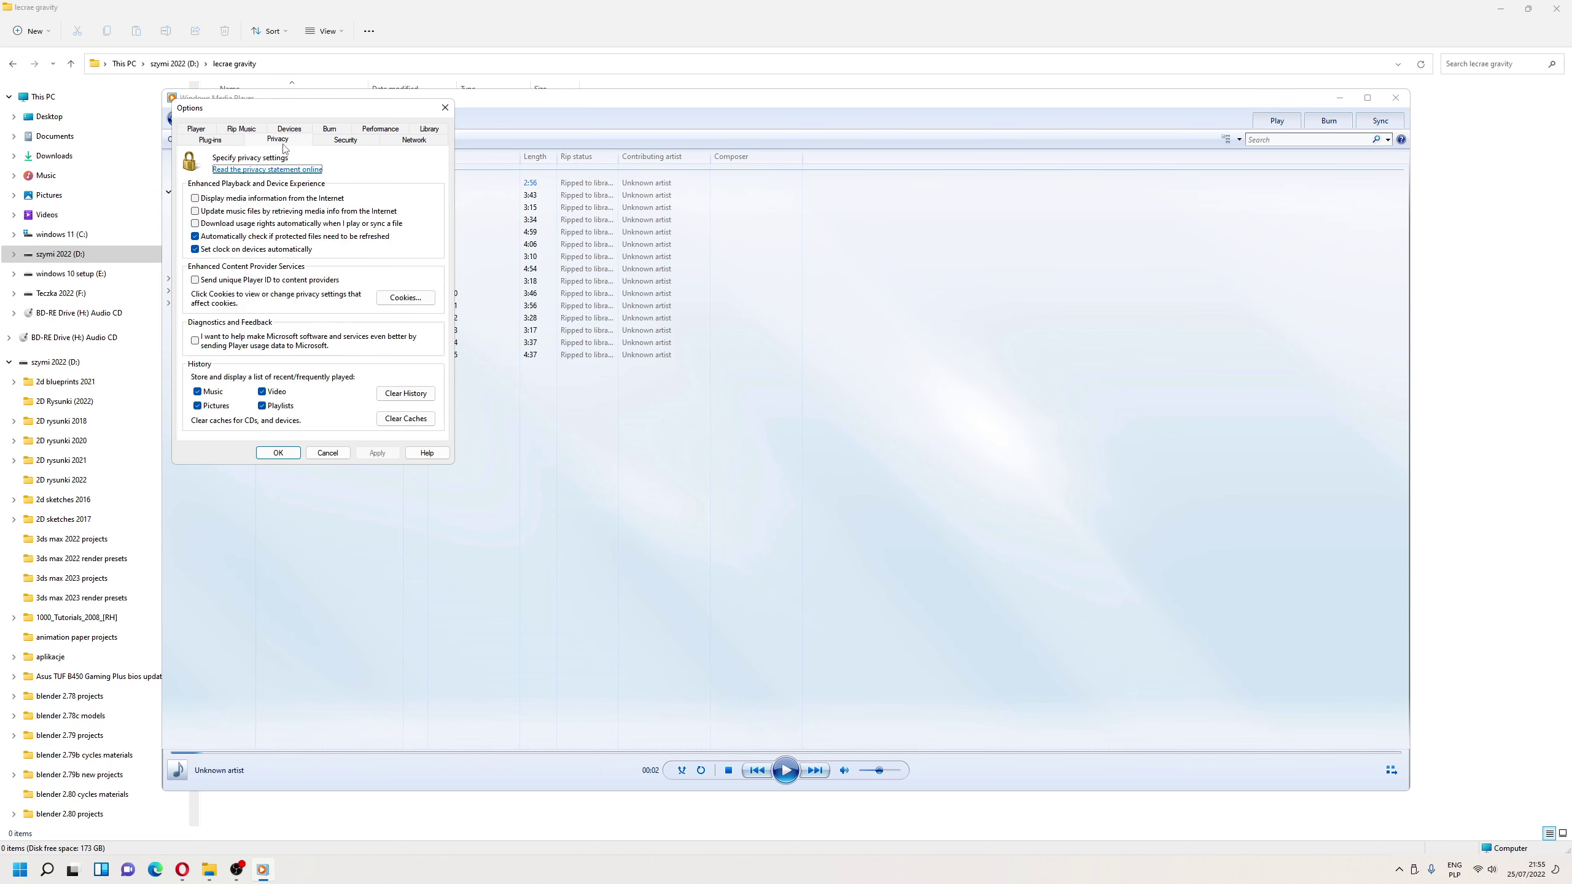
left_click(195, 237)
Apply the player options, recheck the rip music settings and confirm the options
left_click(205, 131)
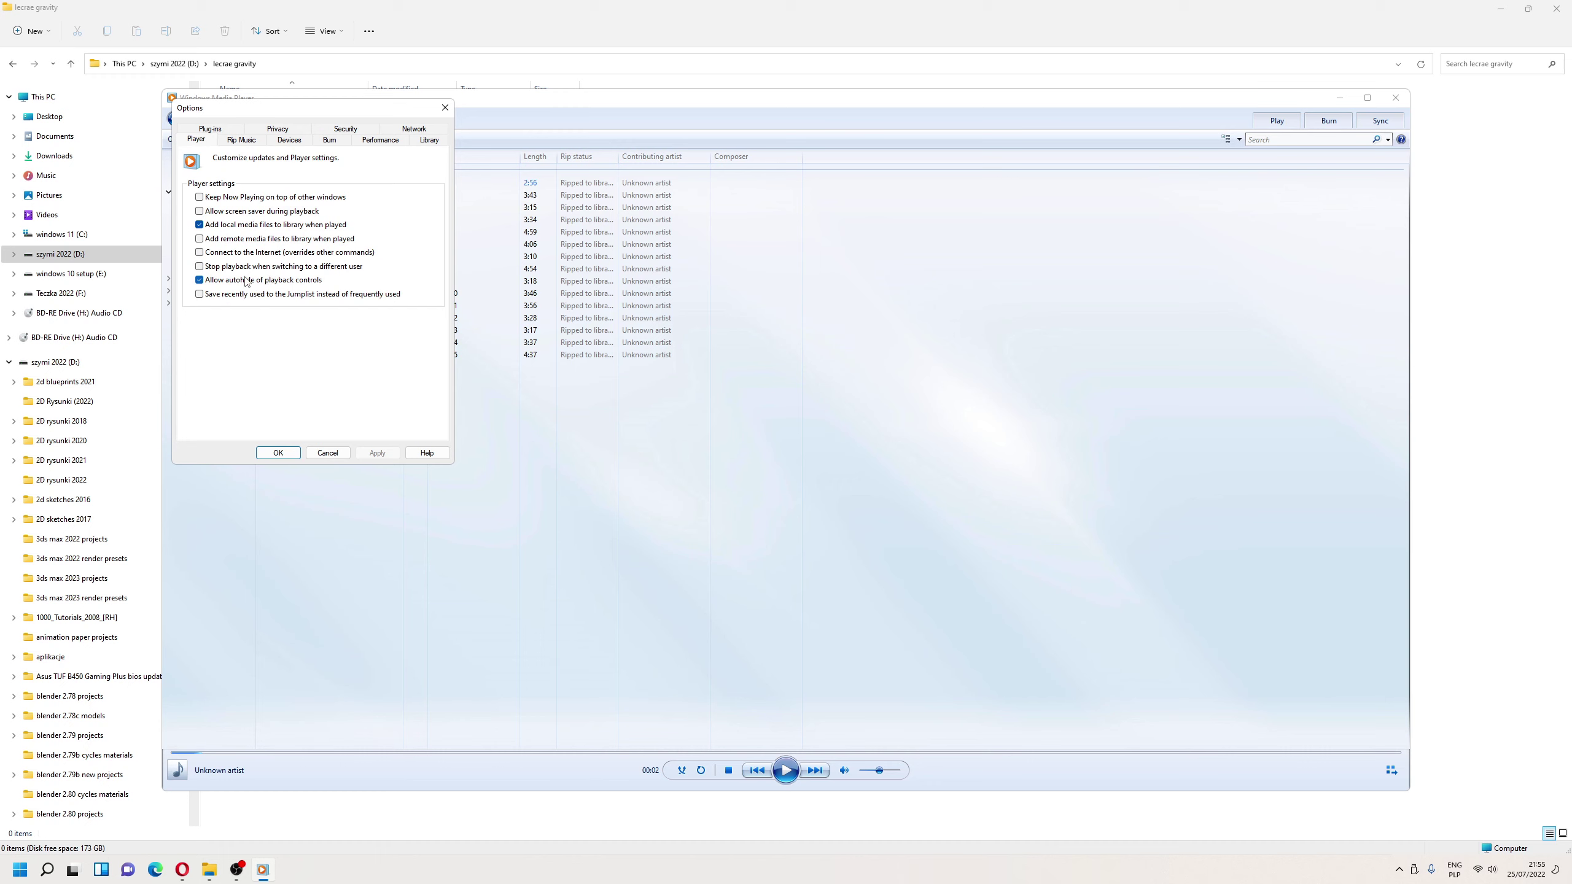
left_click(245, 297)
left_click(384, 455)
left_click(242, 143)
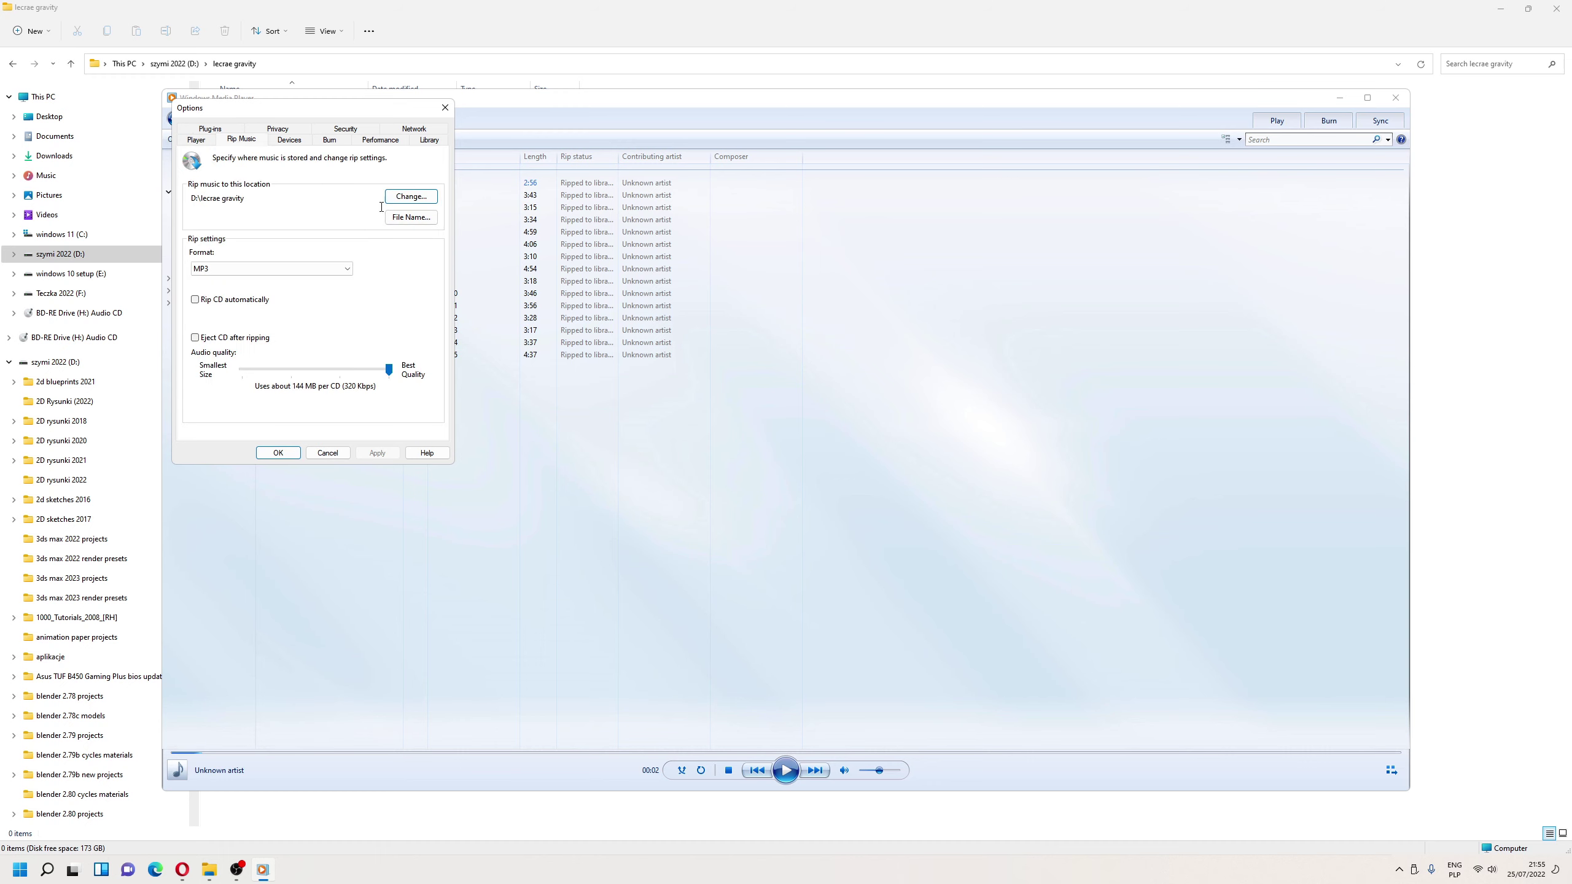
left_click(278, 452)
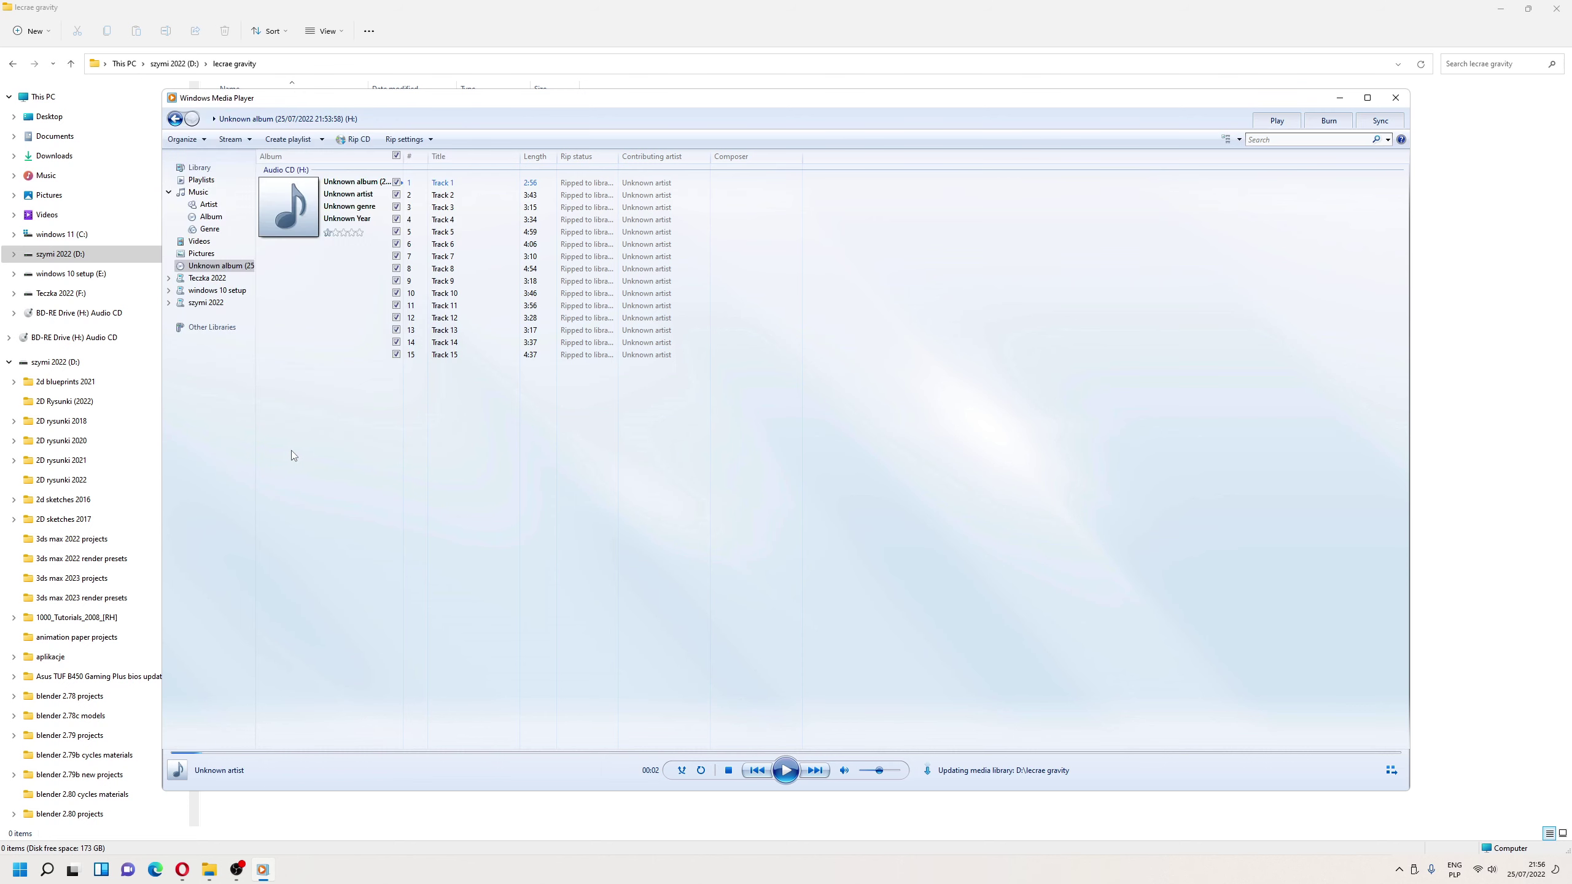
Start ripping all tracks of the audio CD
right_click(444, 186)
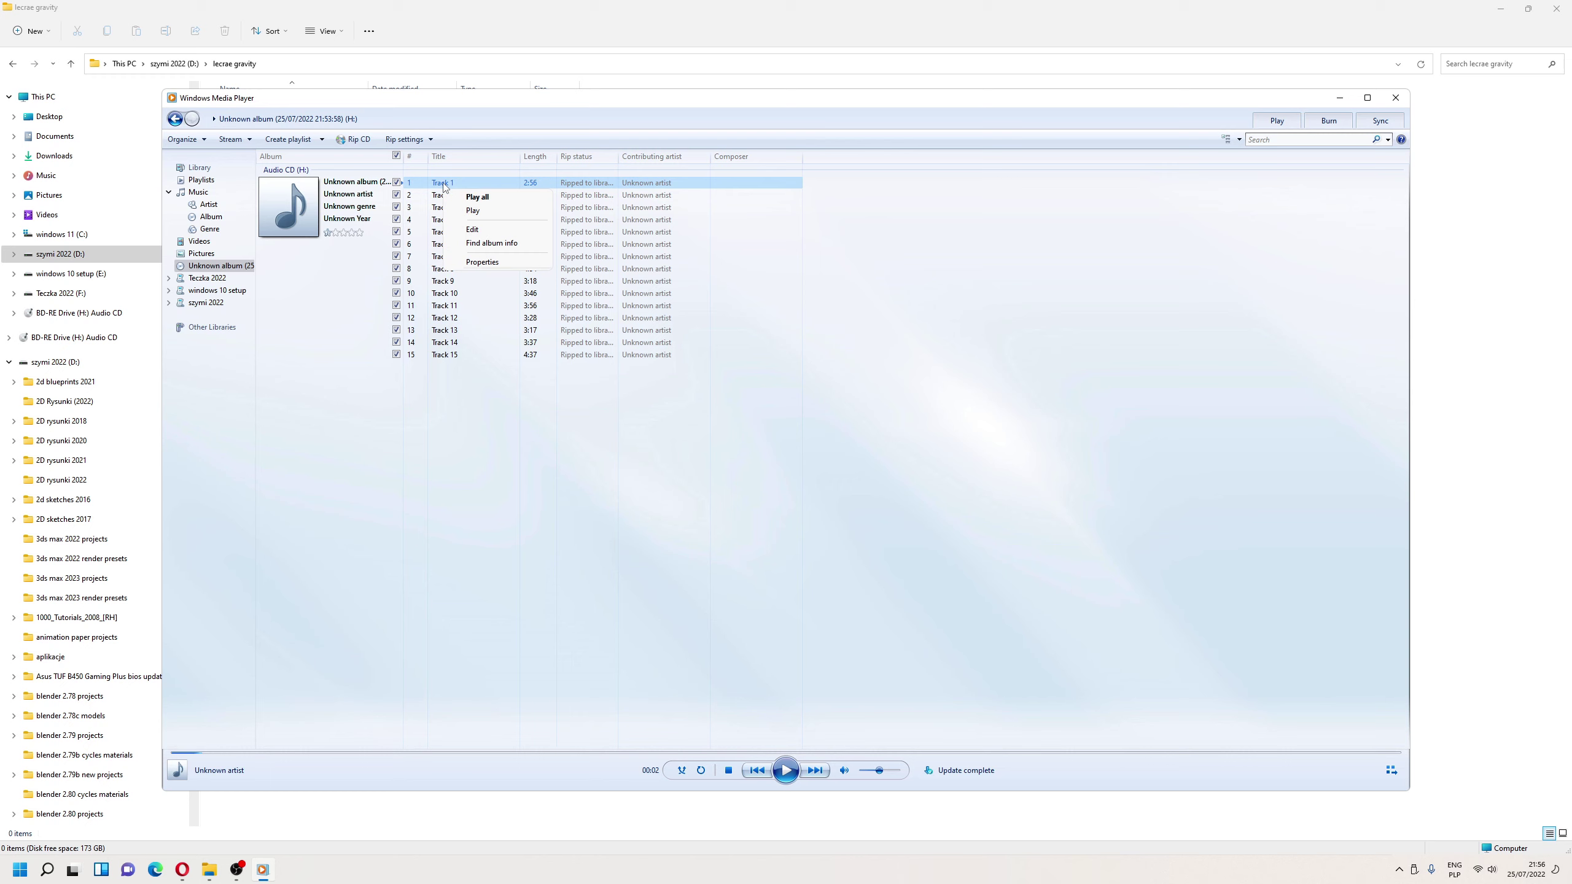
left_click(465, 443)
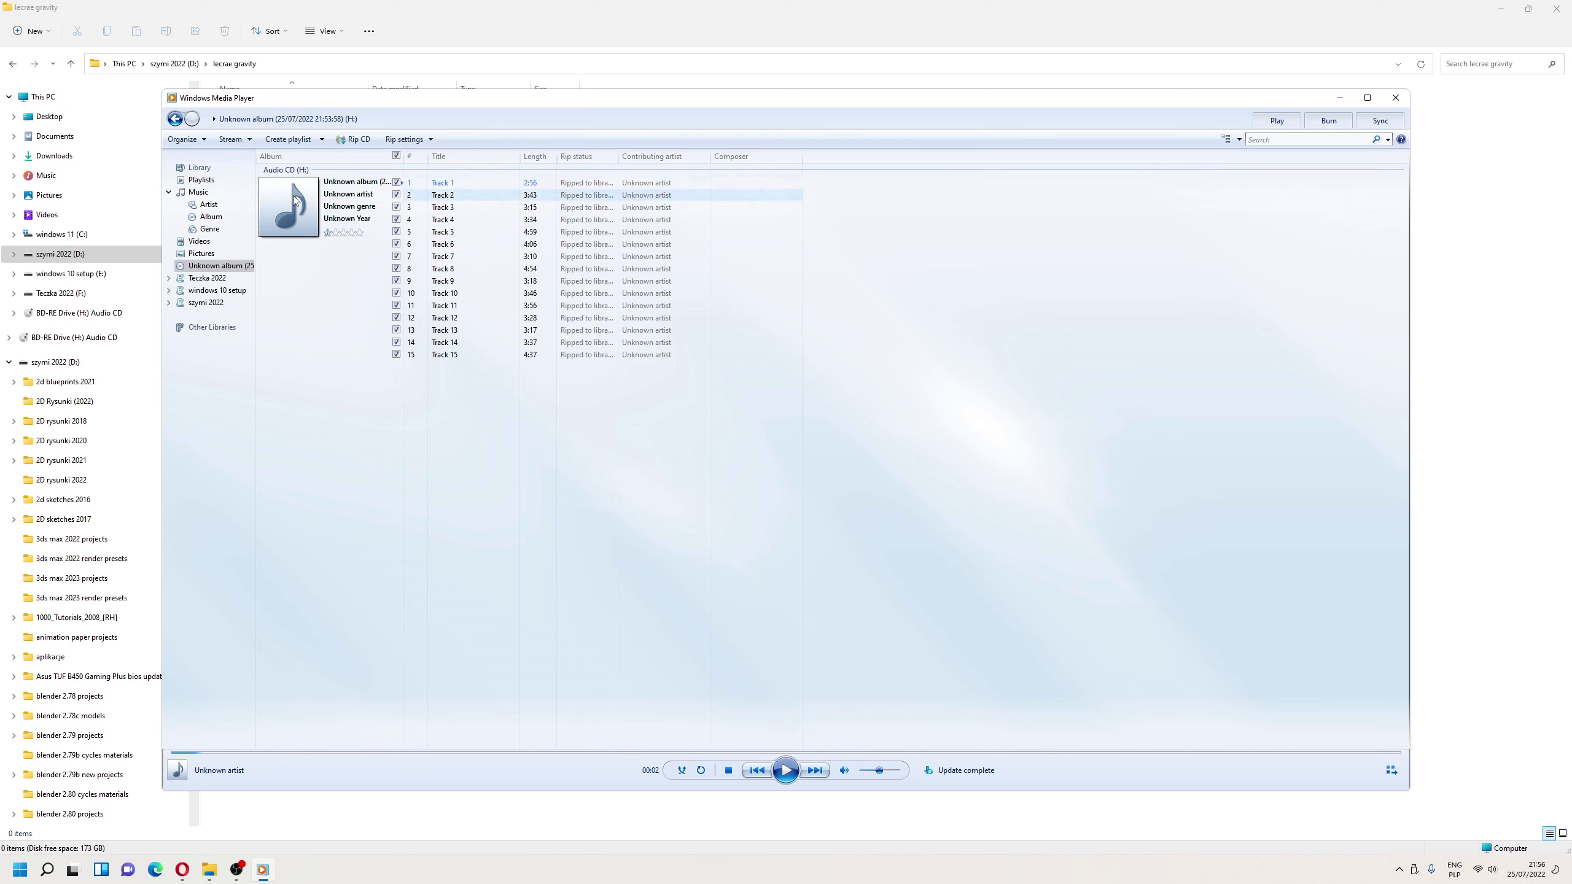
left_click(357, 139)
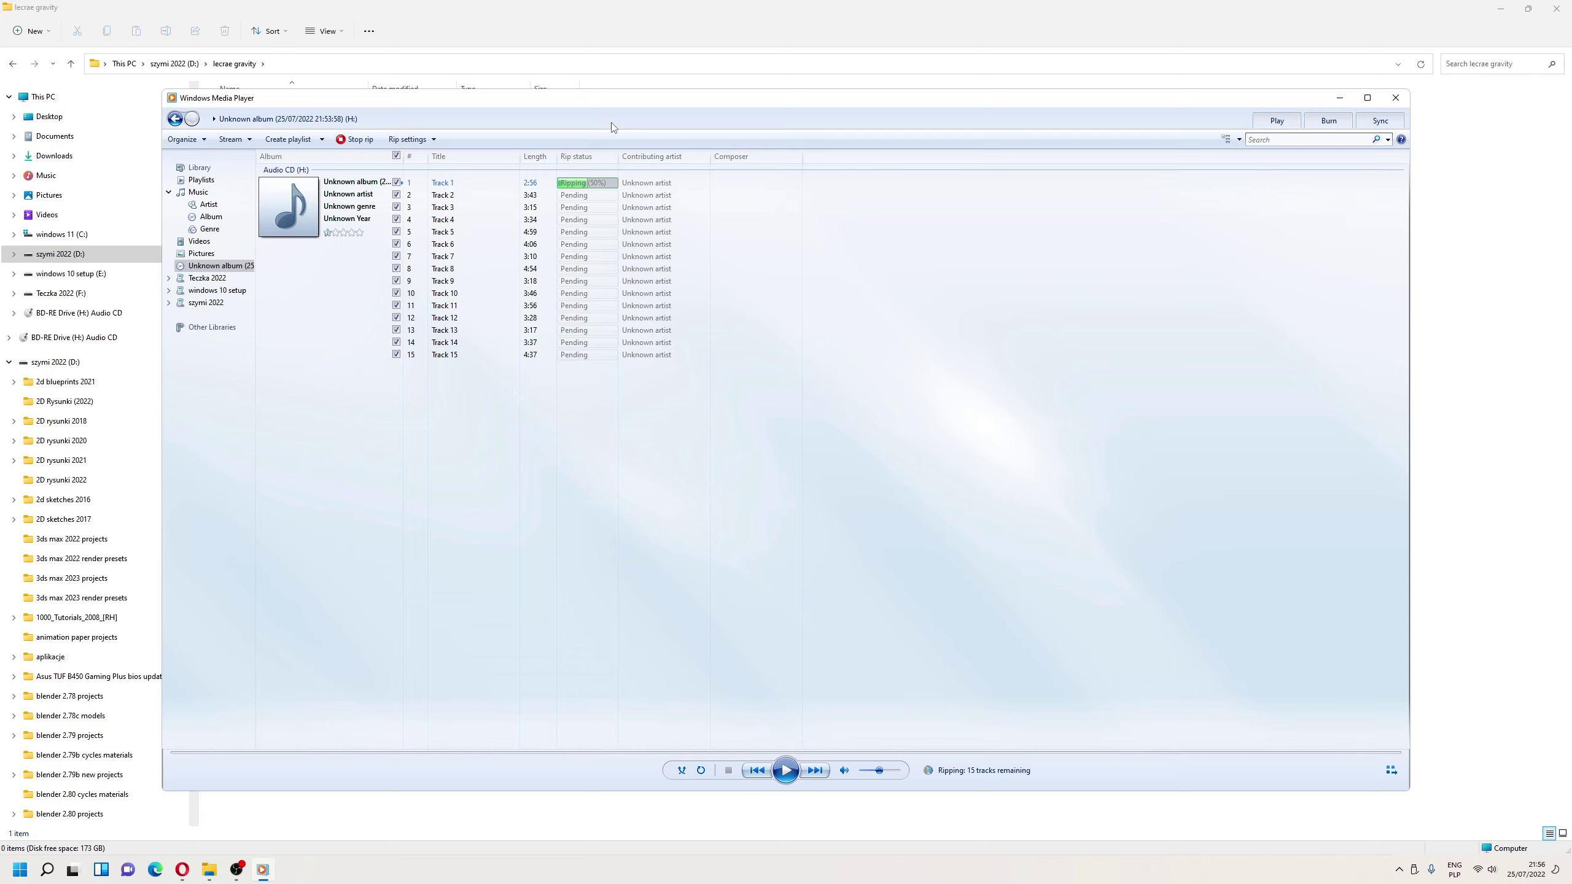
Move the player window aside and open the Unknown artist folder and its album subfolder in File Explorer
left_click_drag(611, 127, 914, 164)
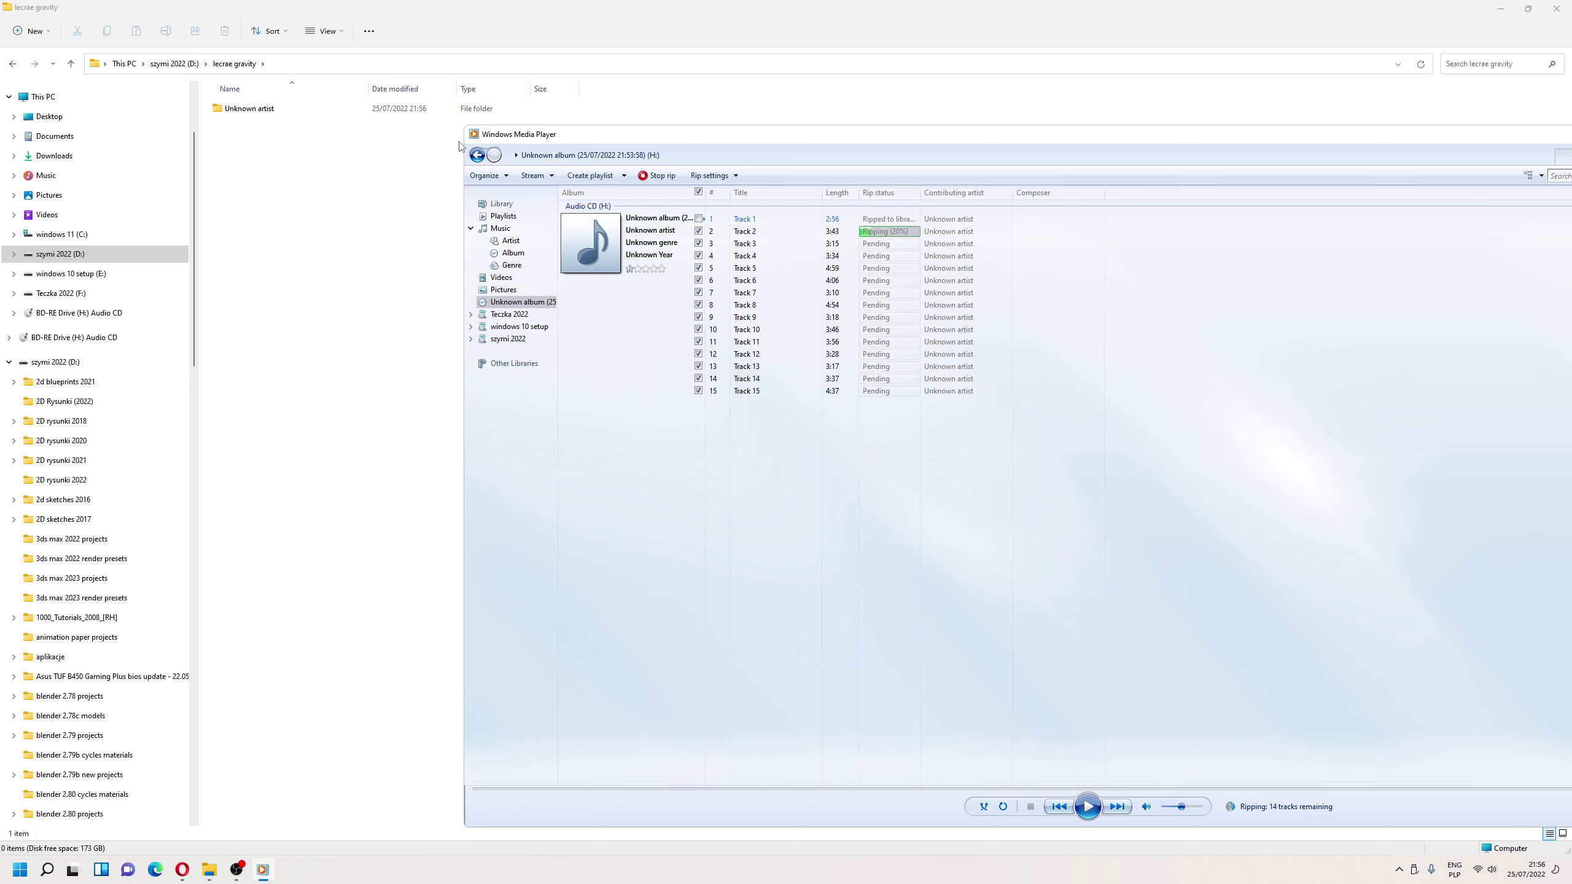
double_click(268, 110)
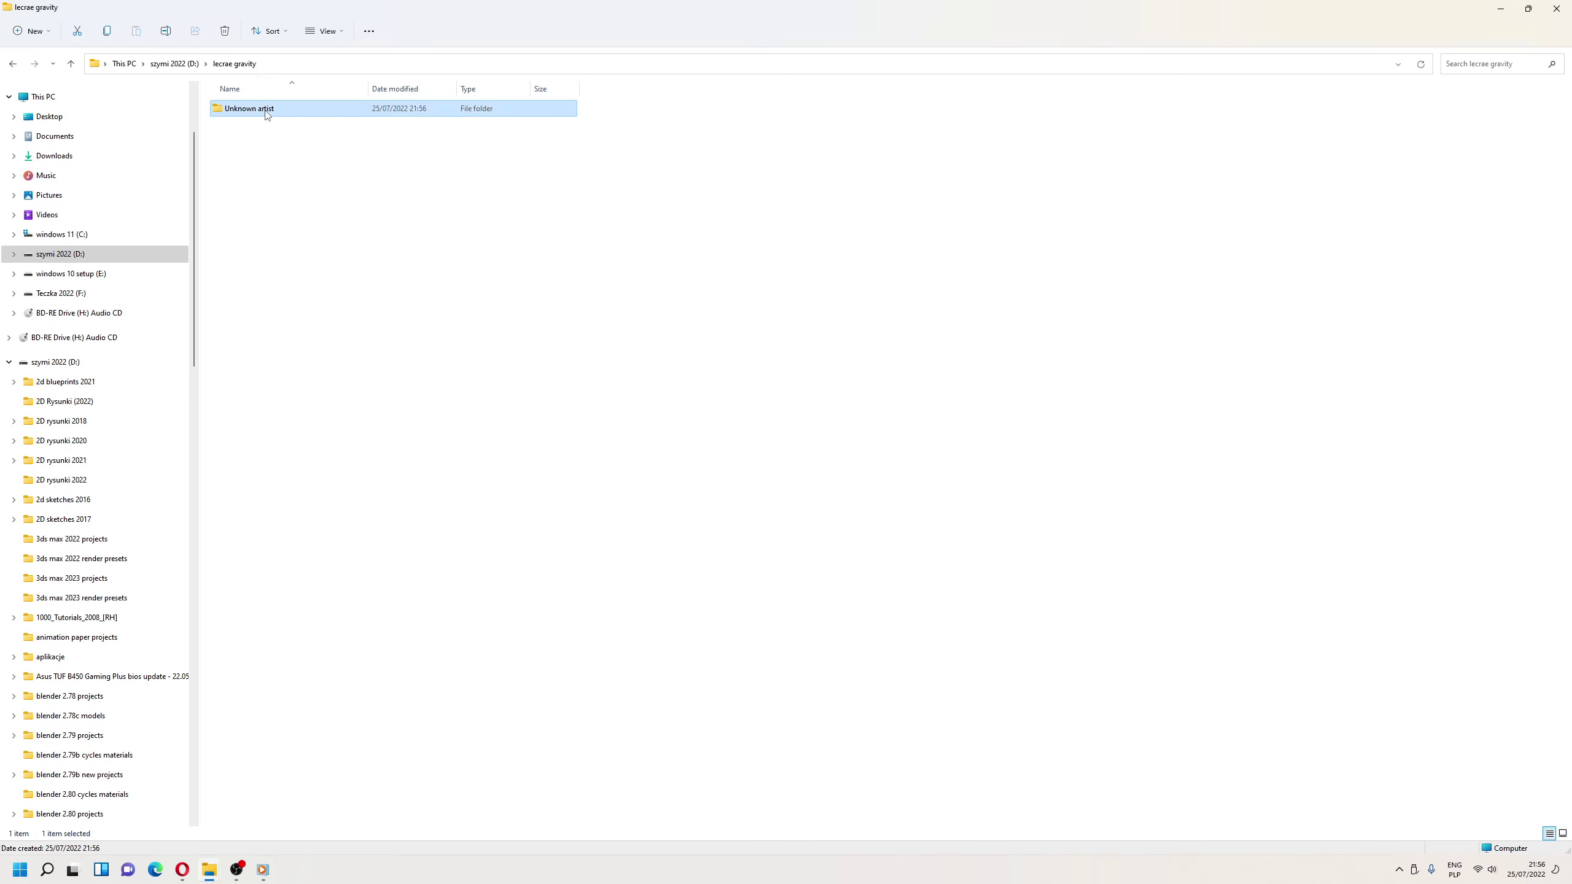
double_click(269, 112)
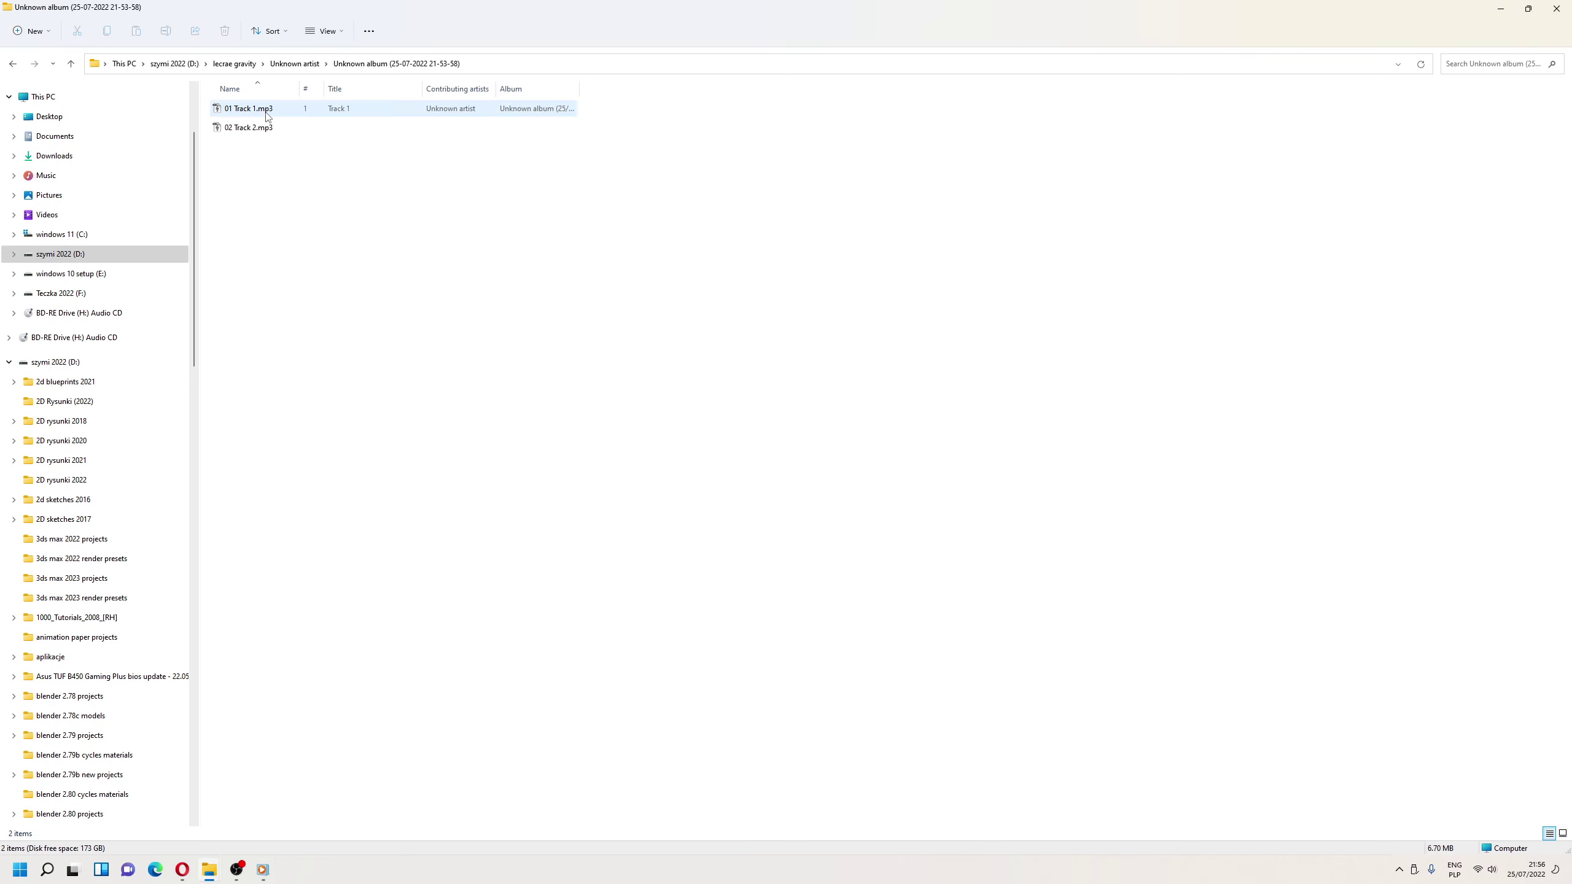
Open the ripped file 01 Track 1.mp3 in Mp3tag
left_click(266, 110)
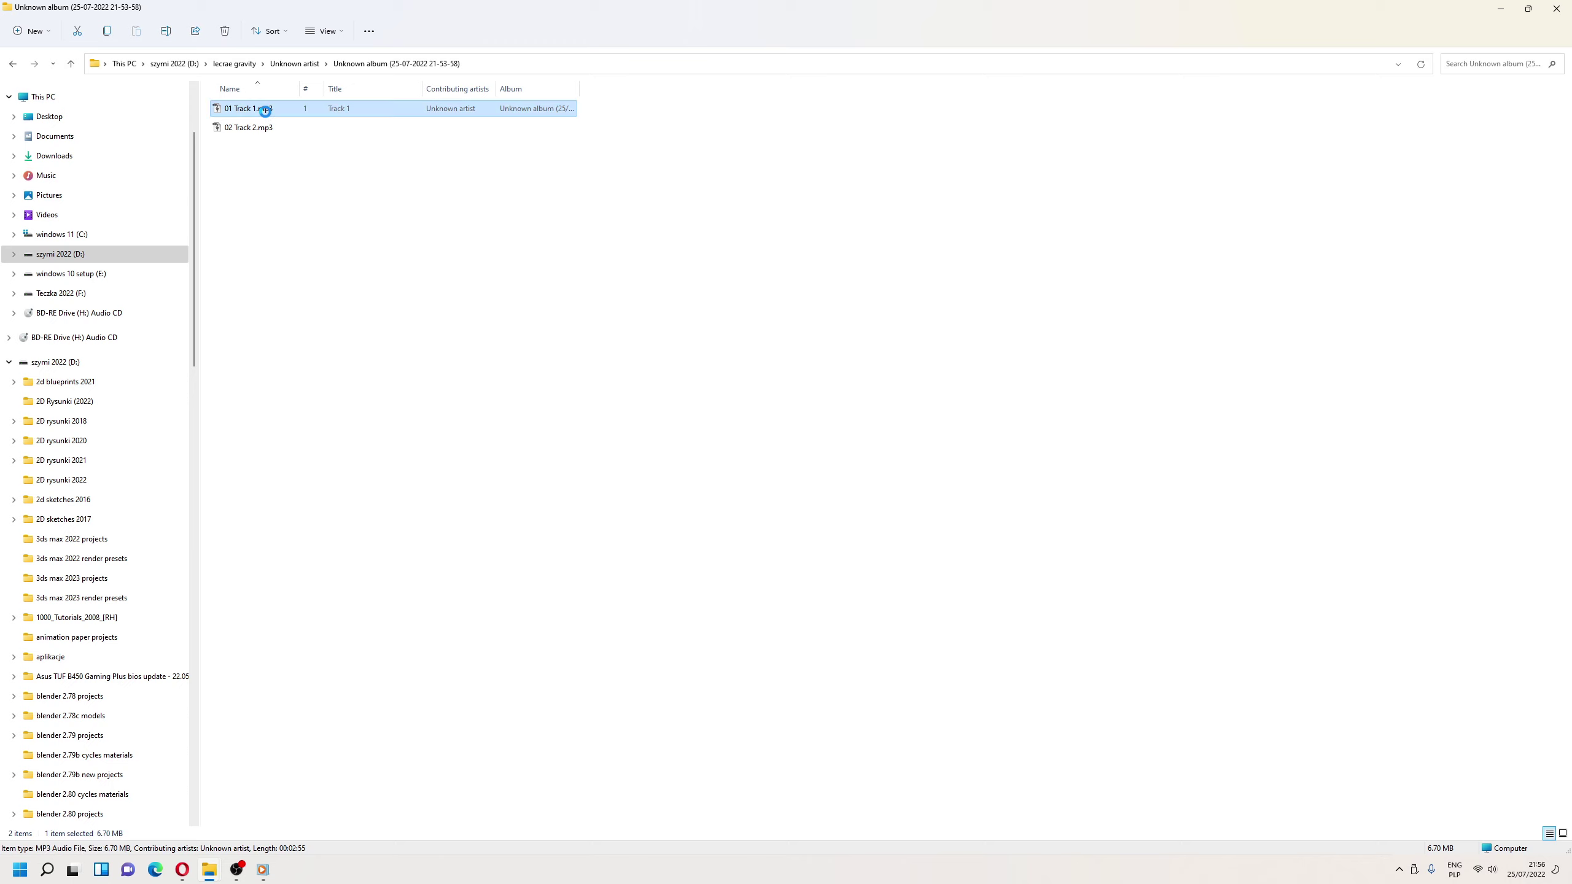
right_click(267, 116)
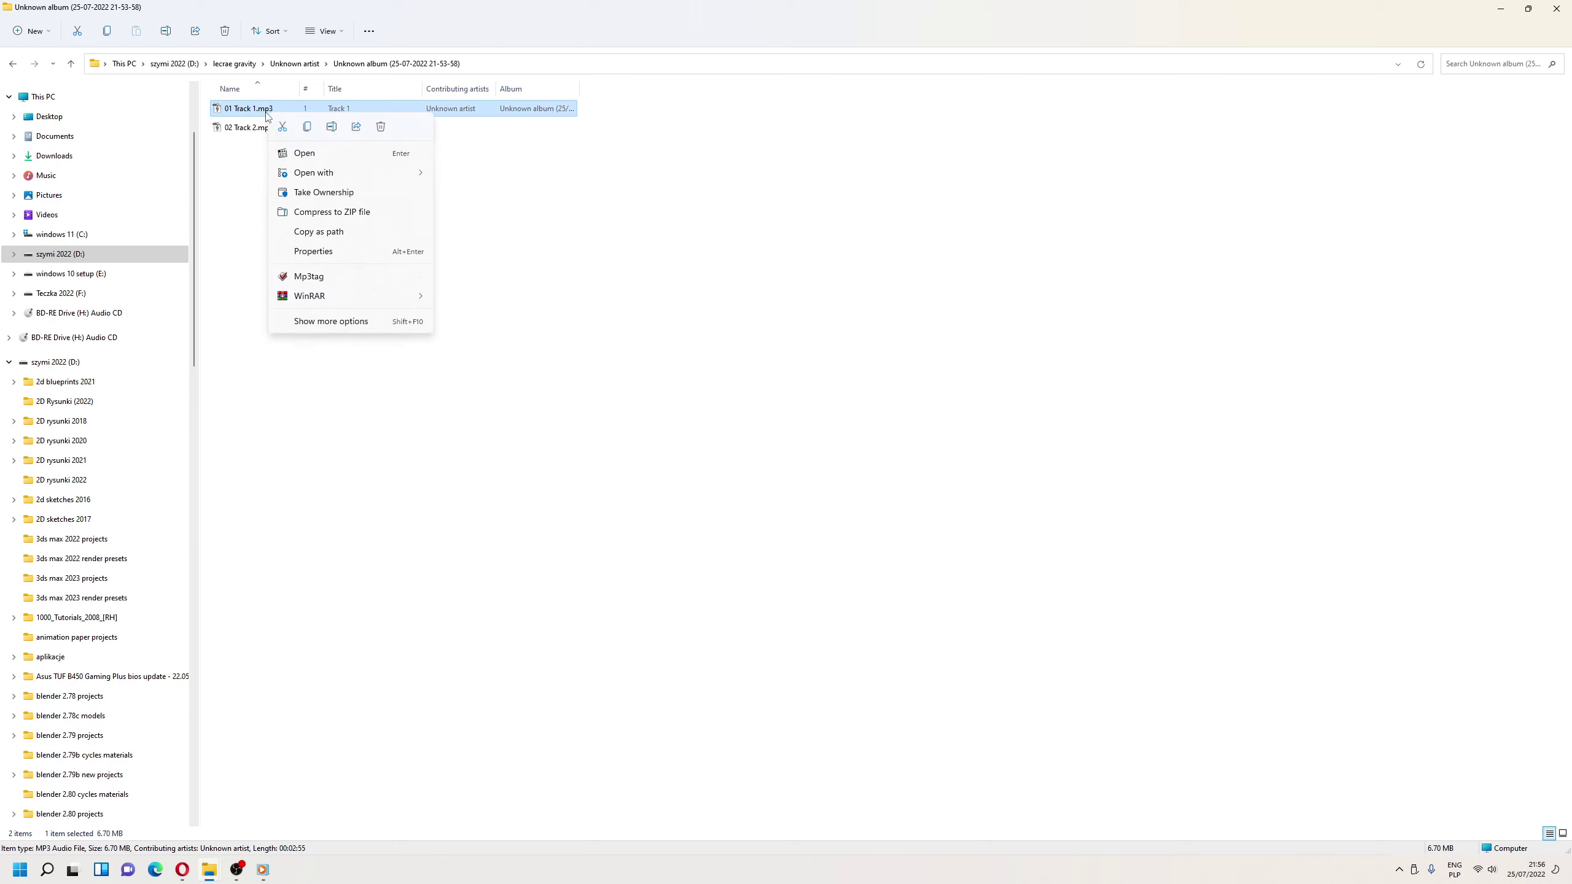
left_click(311, 278)
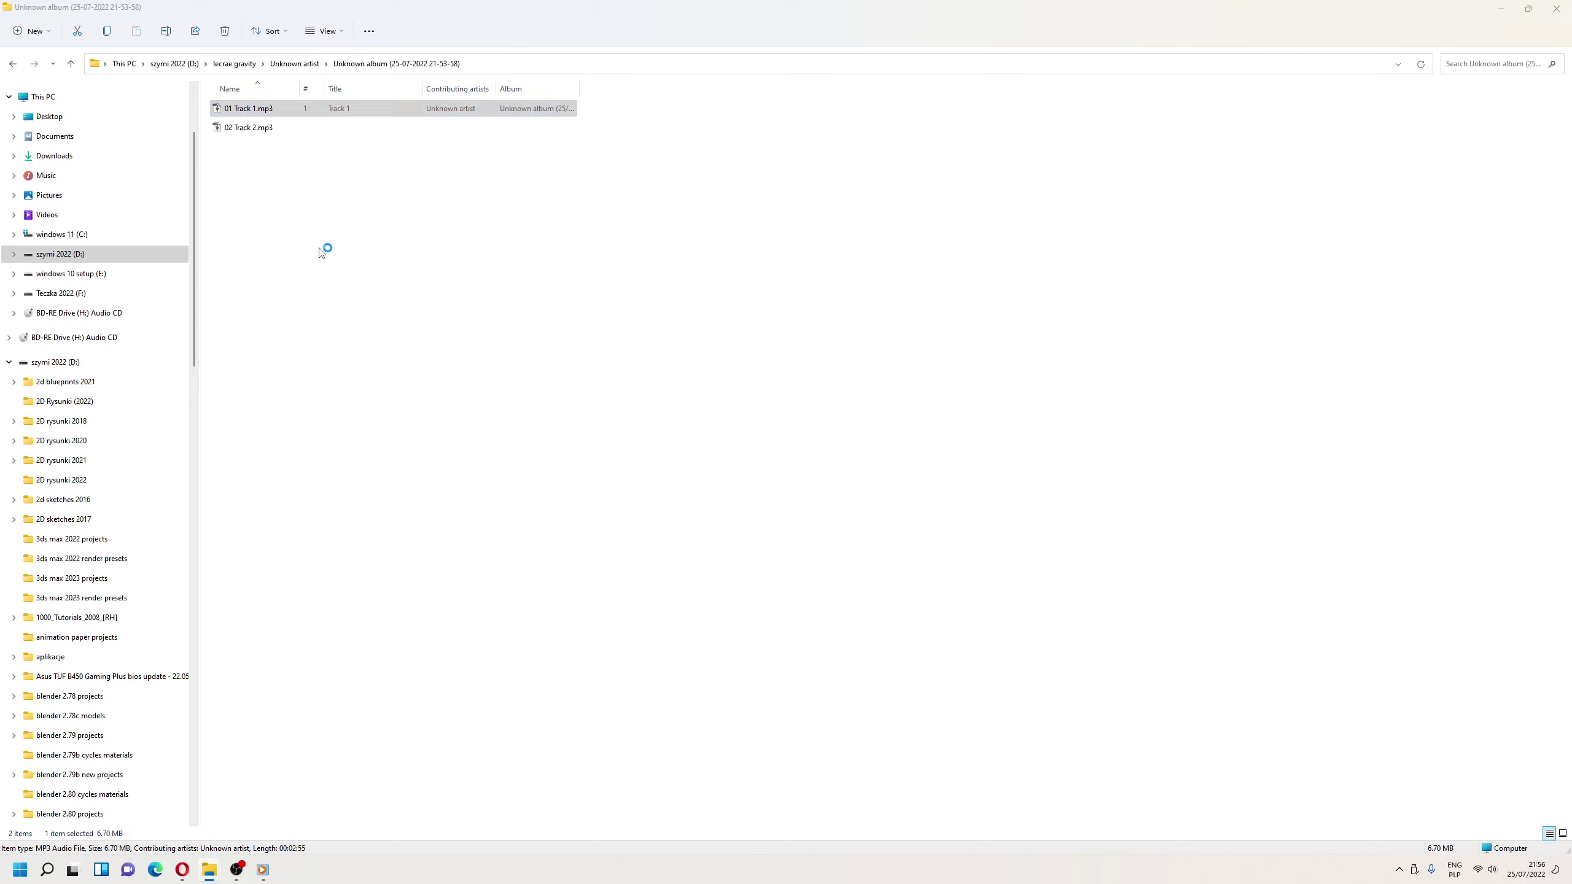
For 01 Track 1.mp3, set the artist and album artist to Lecrae, the album to Gravity and the year to 2012
left_click(520, 426)
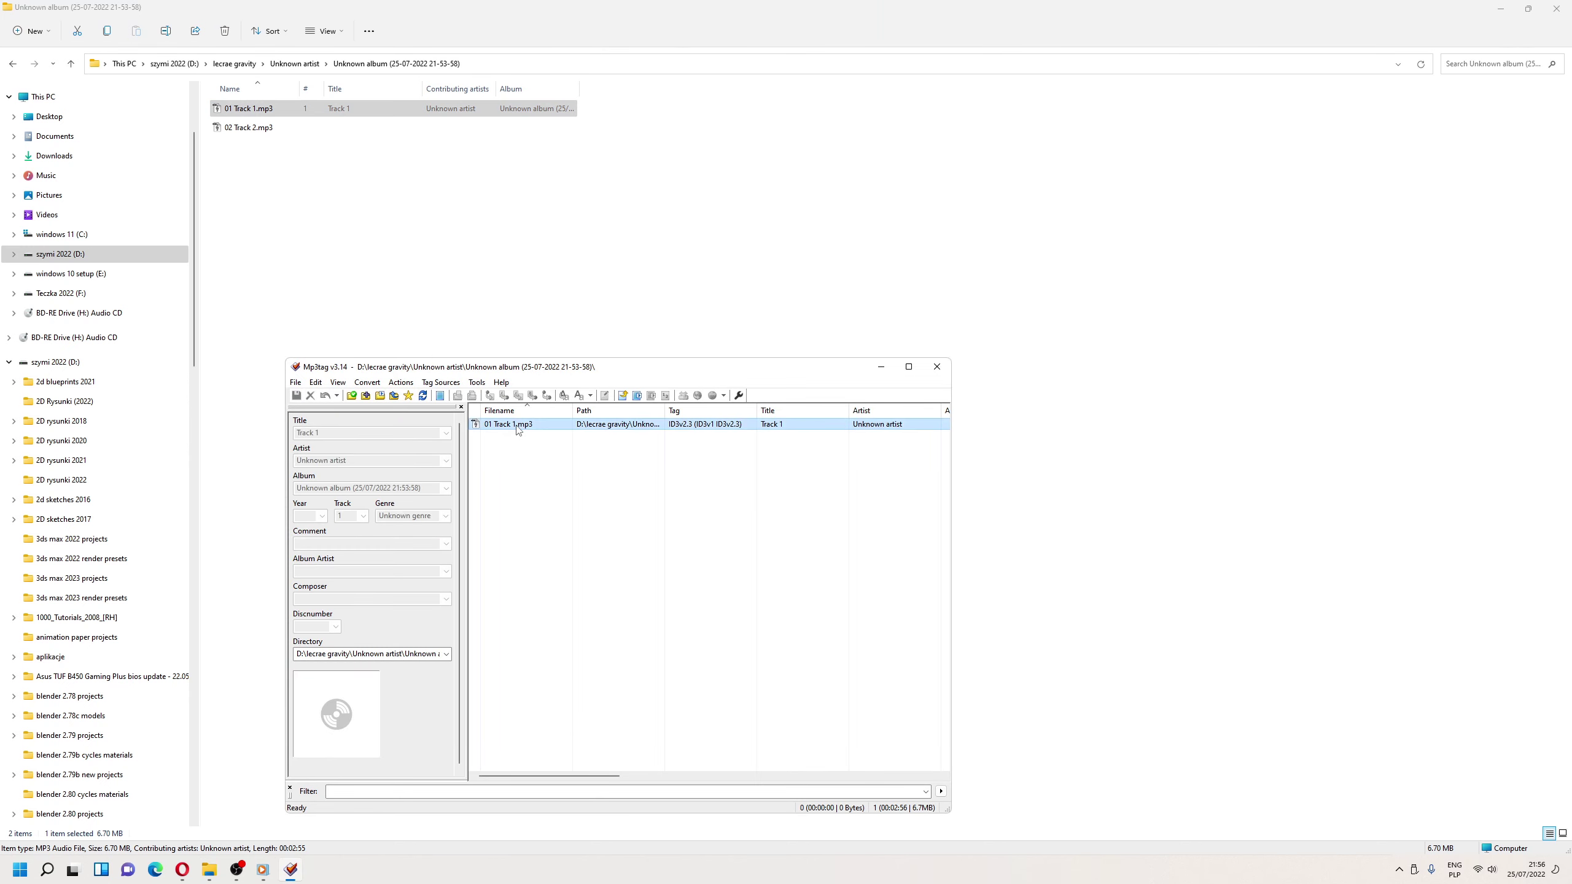
left_click(364, 461)
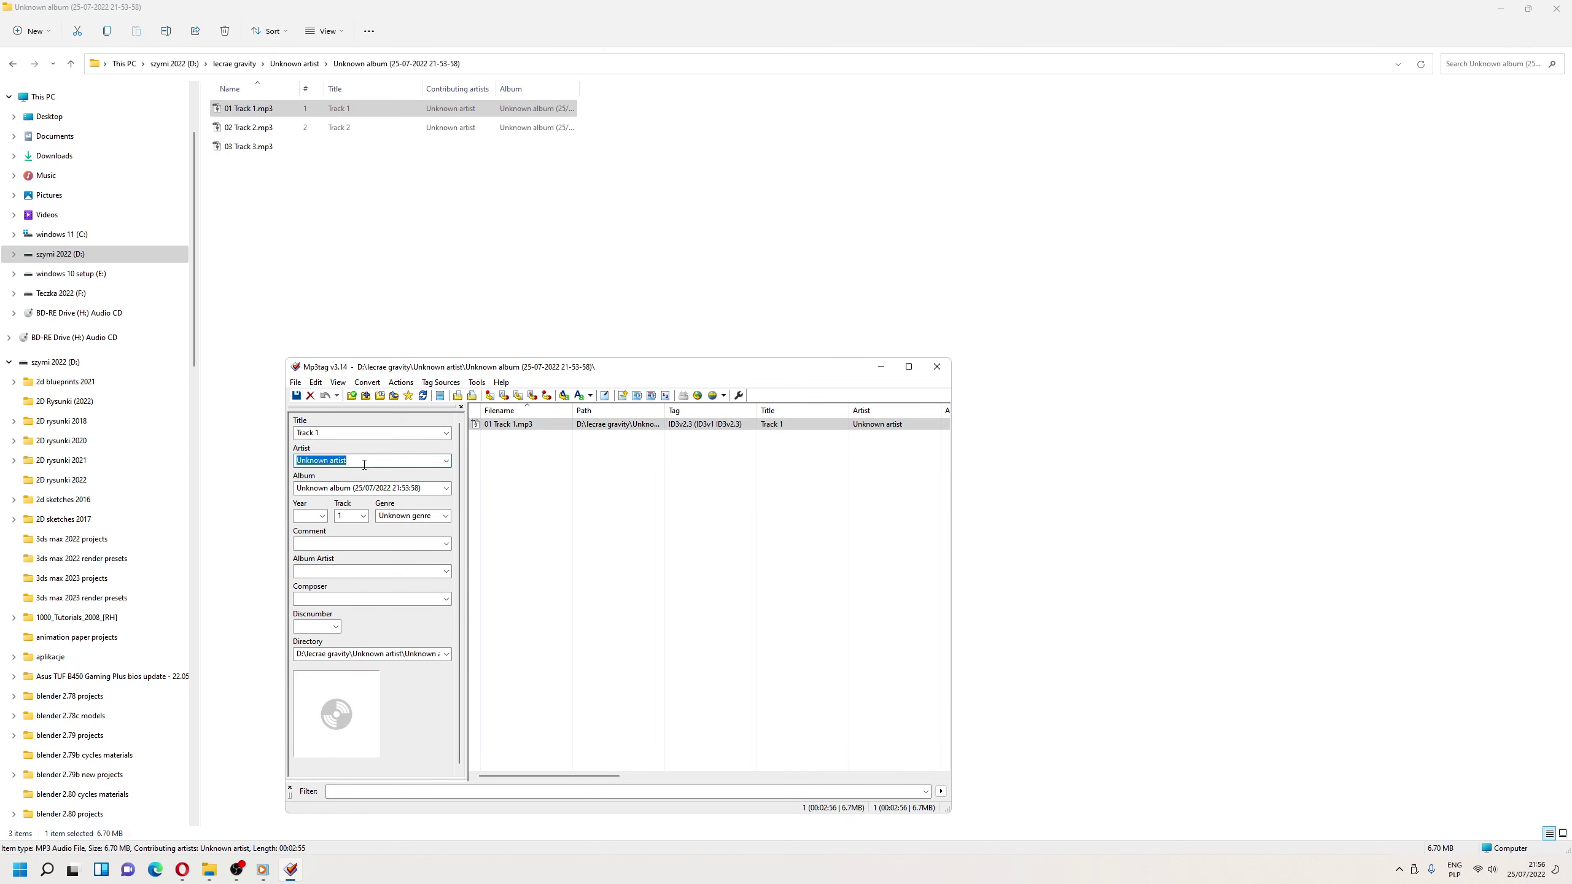
type("Lecrae")
left_click(422, 489)
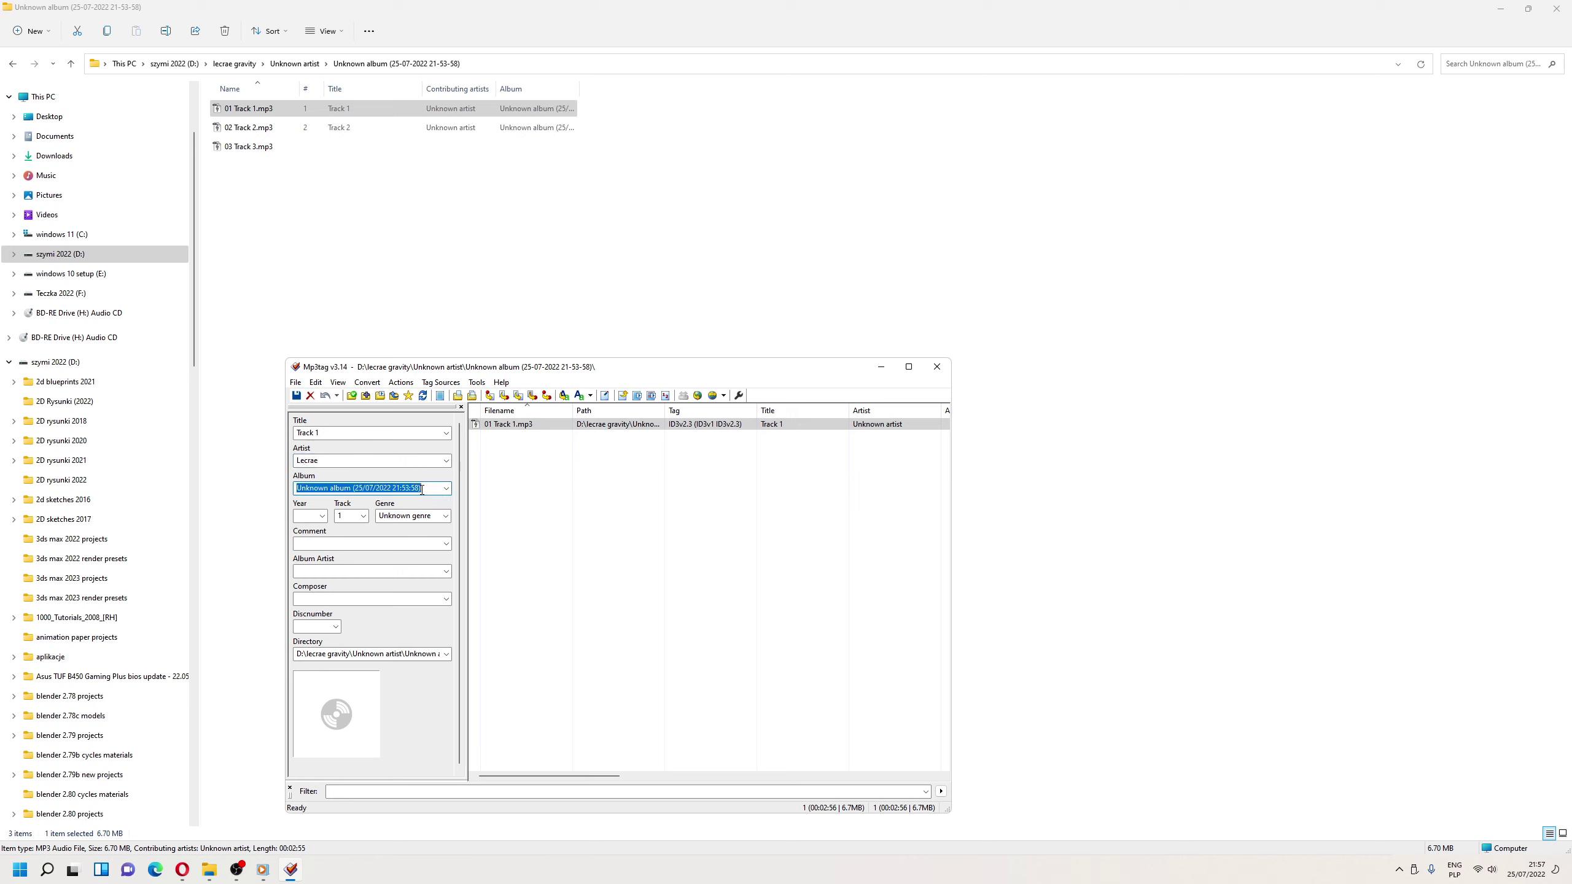
type("Gravity")
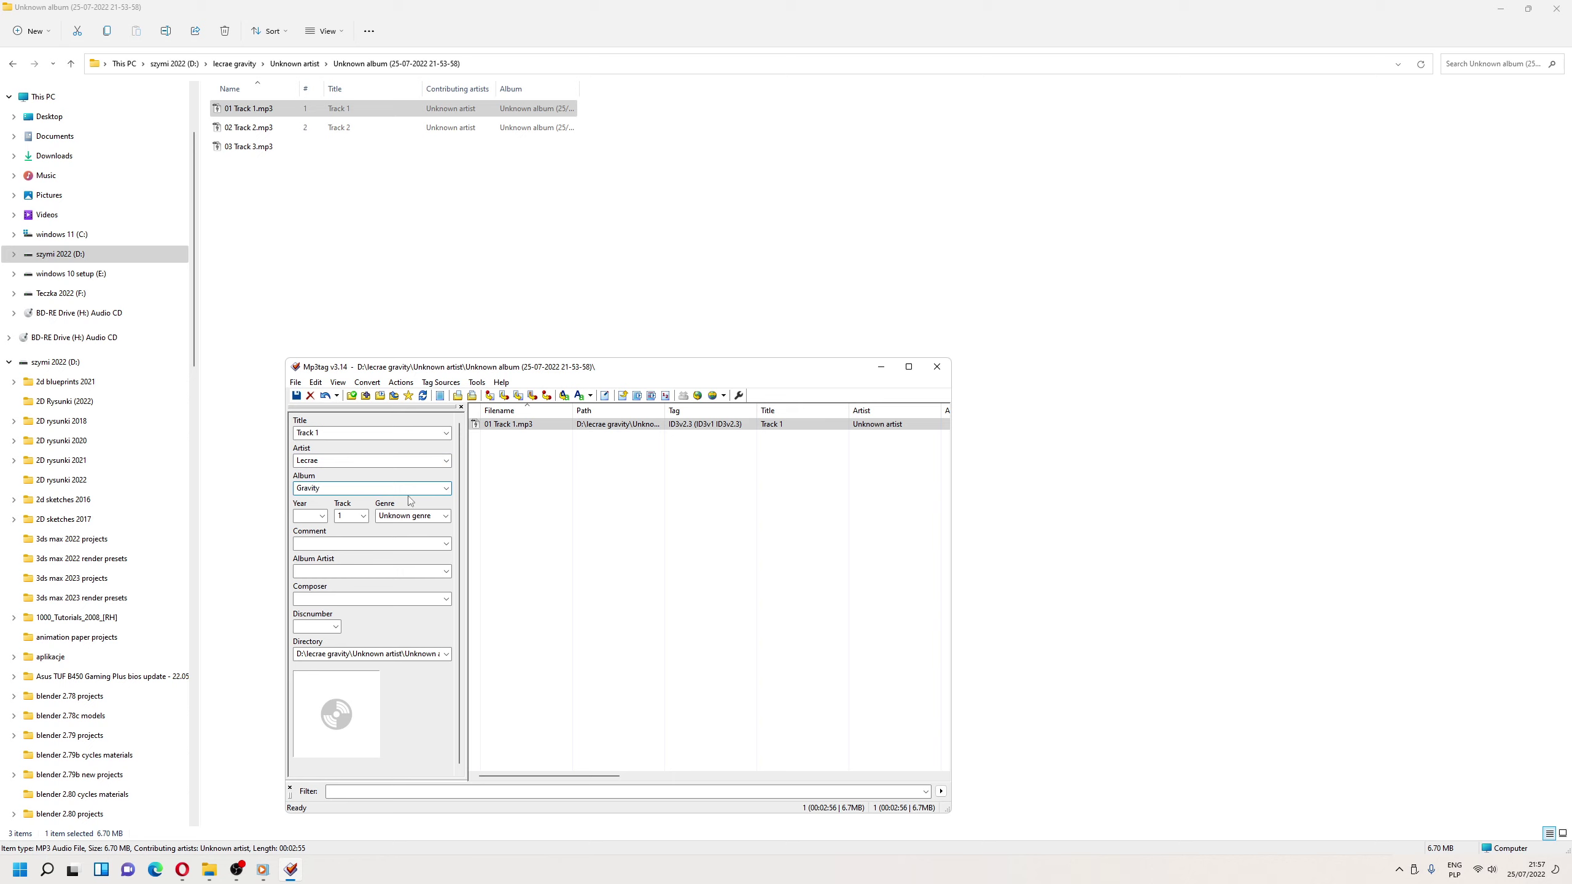
left_click(354, 568)
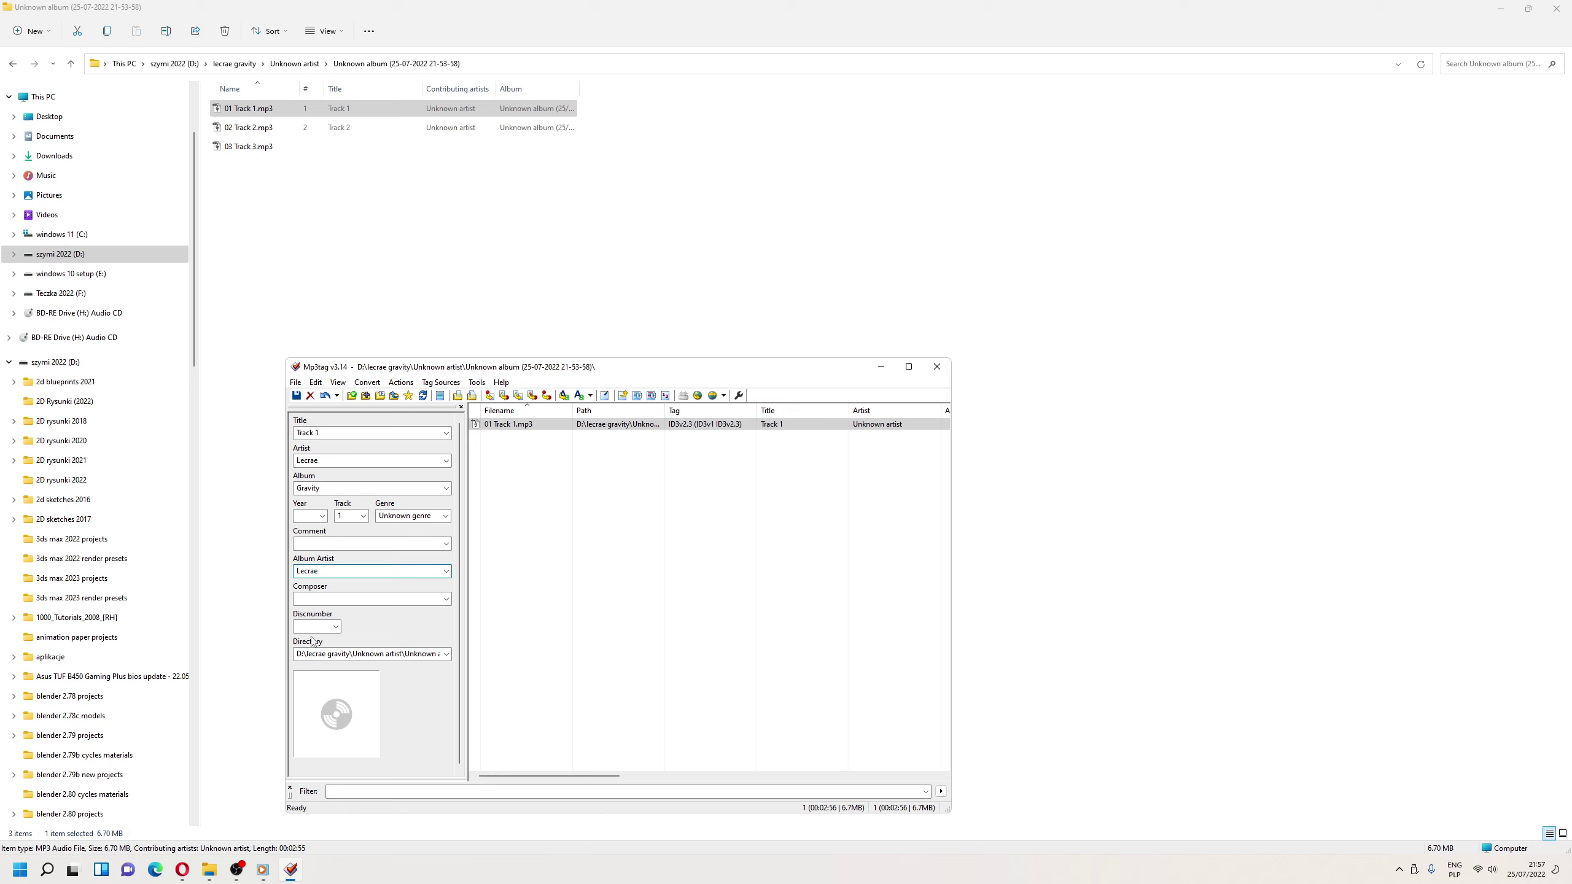
left_click(309, 517)
type("2012")
Set the track's title to "the drop (intro)" and save the tag
left_click(331, 432)
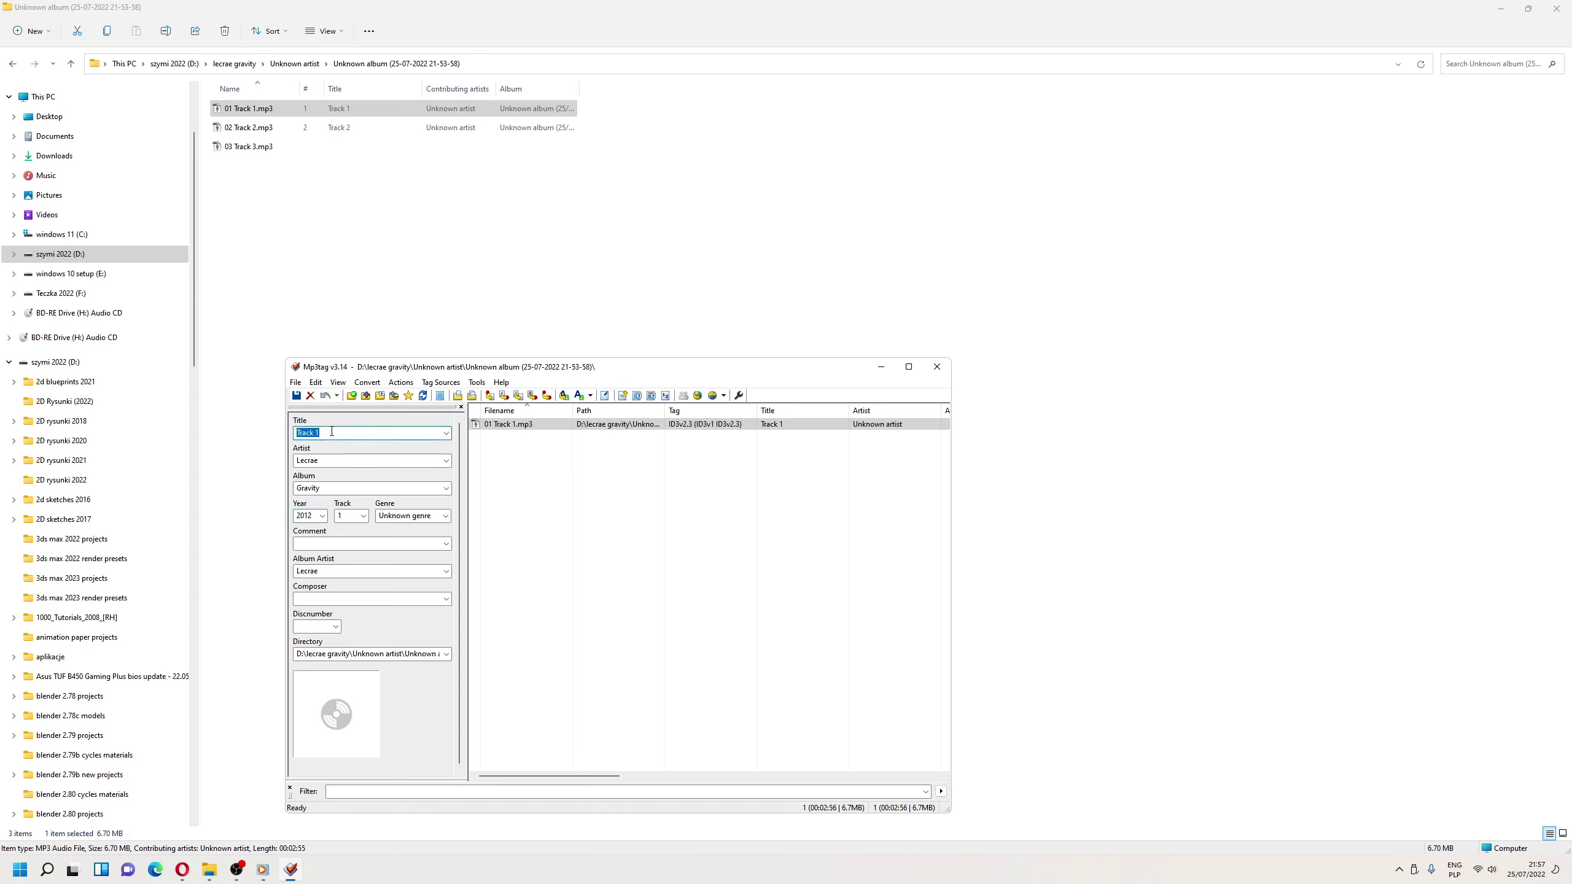
type("5the drop")
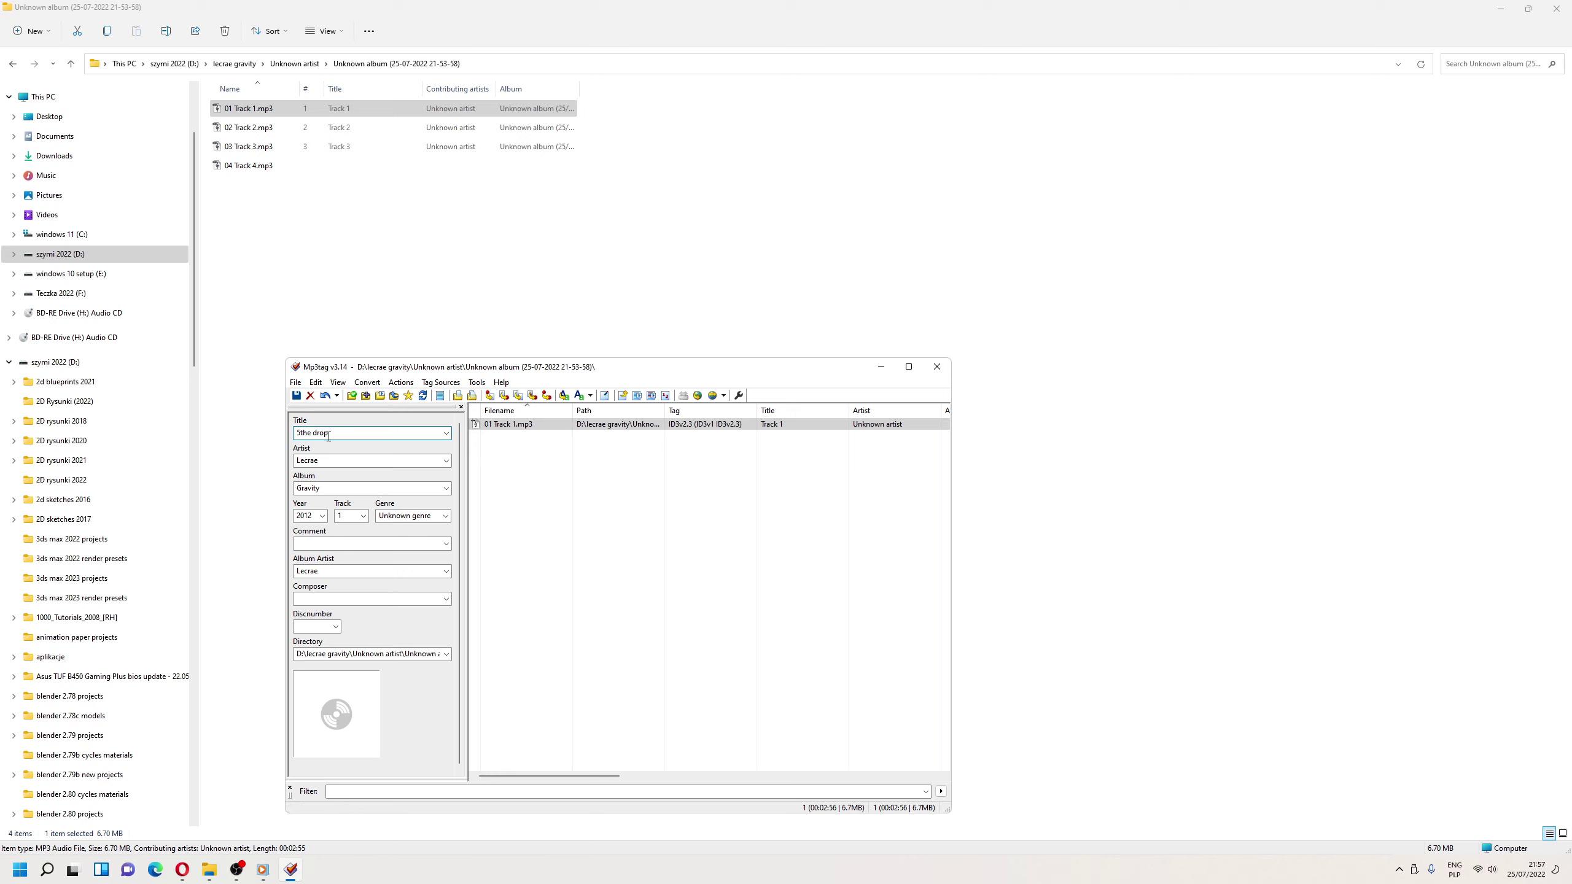
key("BackSpace")
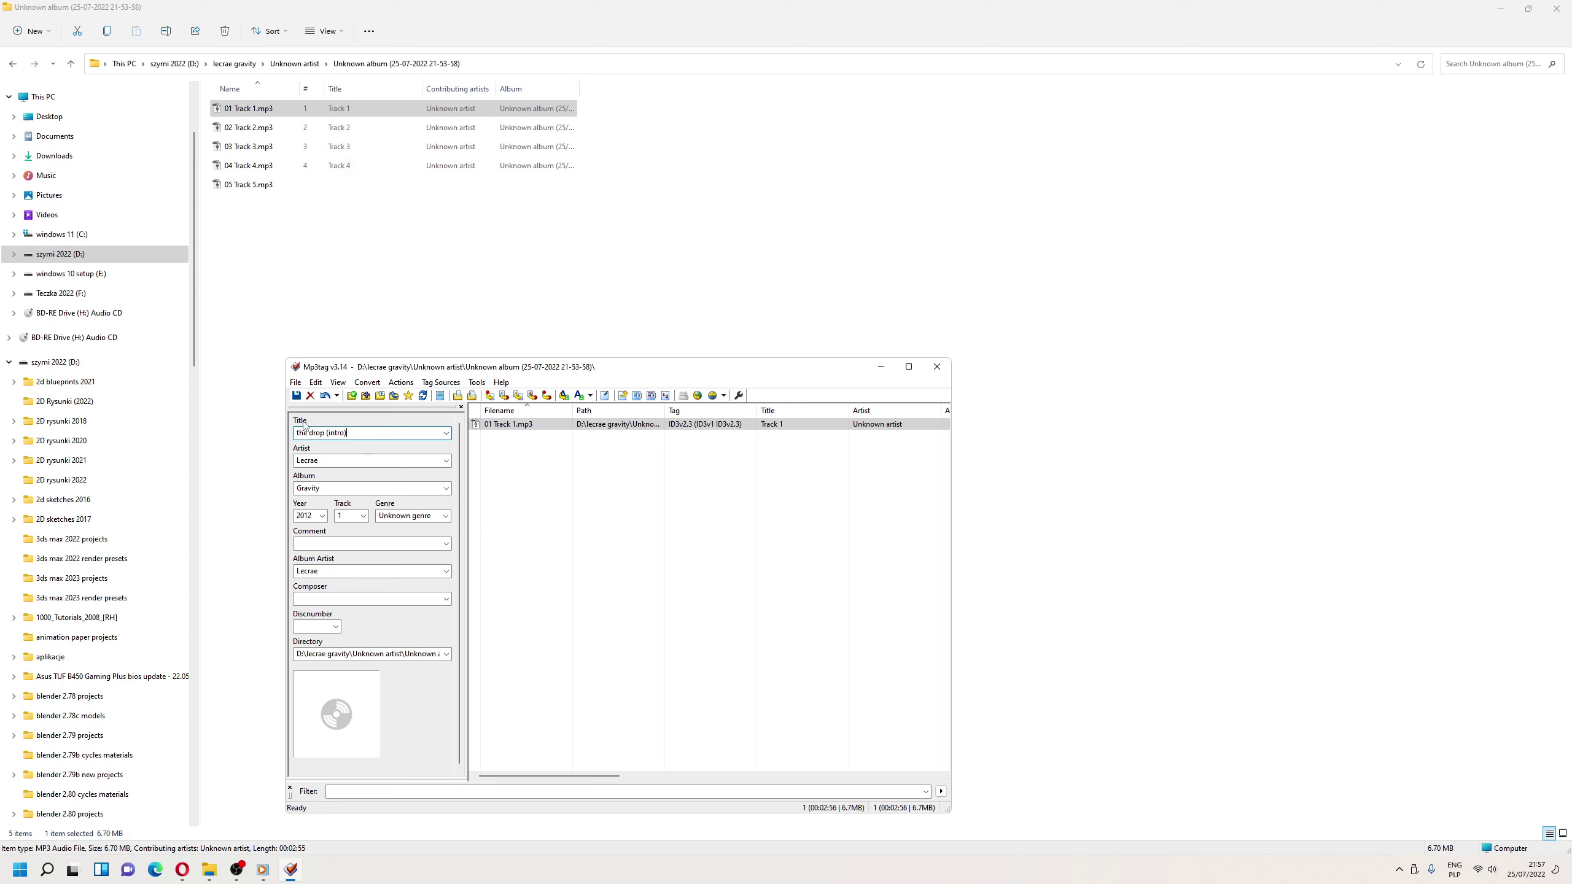
left_click(296, 396)
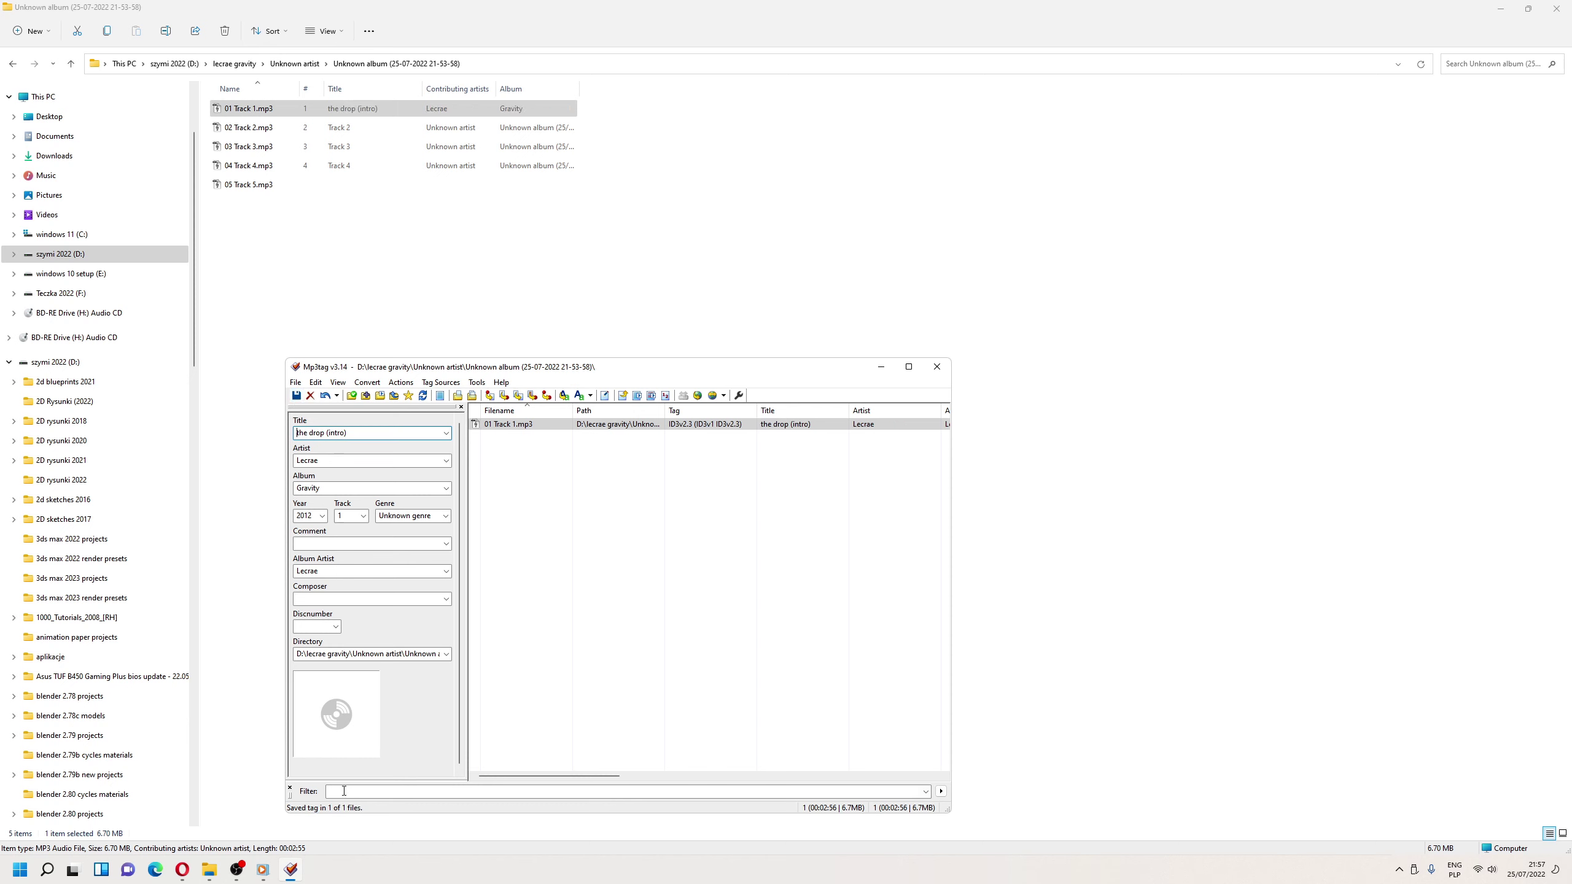
left_click(520, 424)
left_click(531, 442)
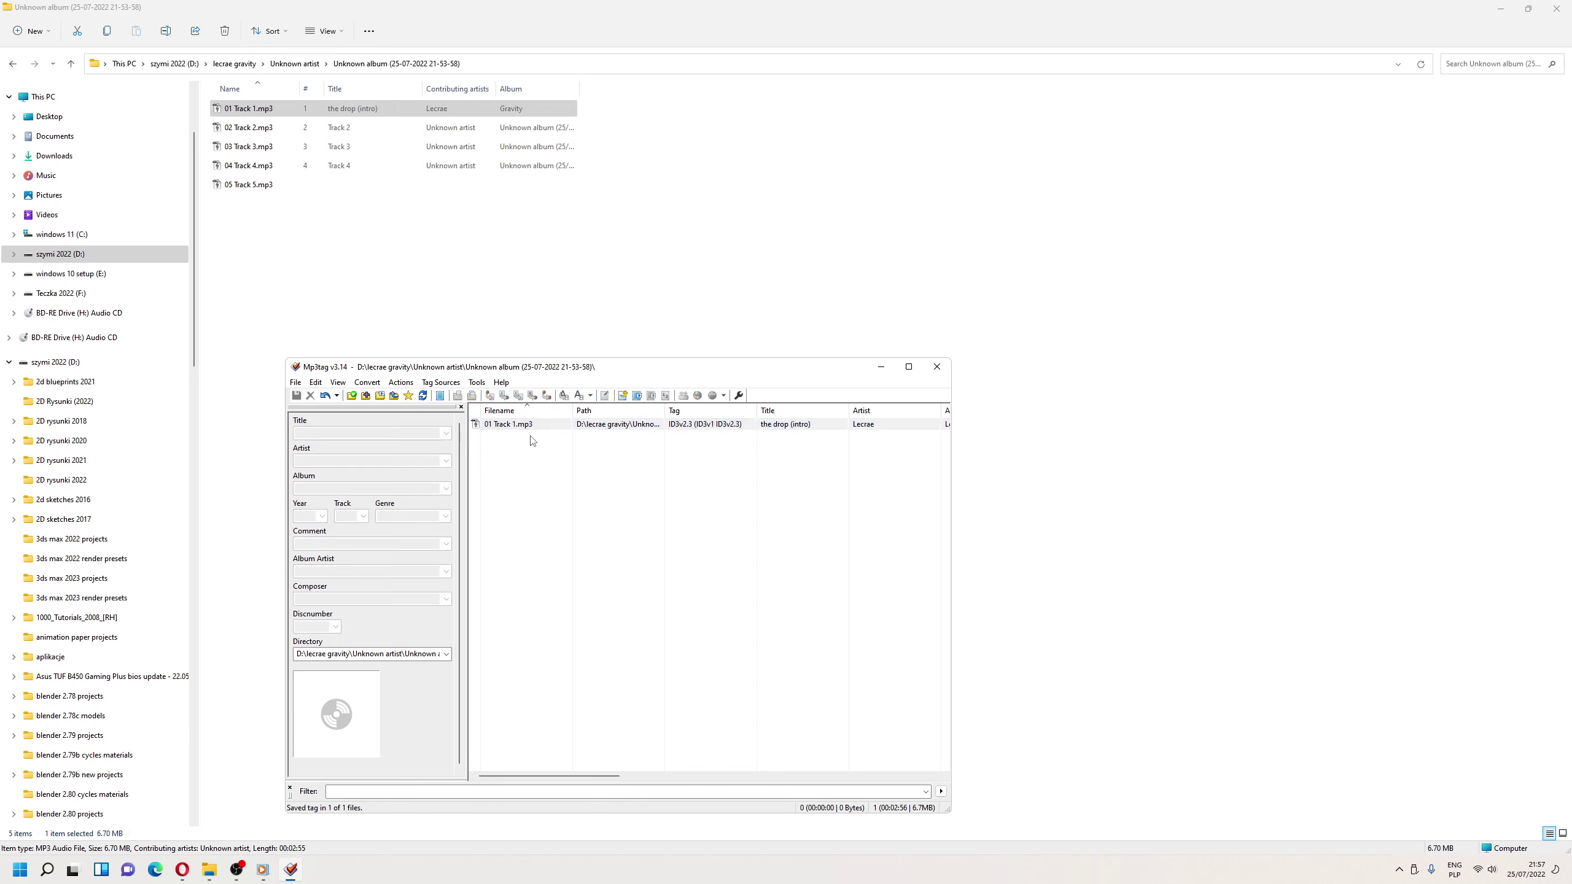
Save the Mp3tag configuration as Mp3tagSettings.zip in the D:\lecrae gravity folder
left_click(518, 426)
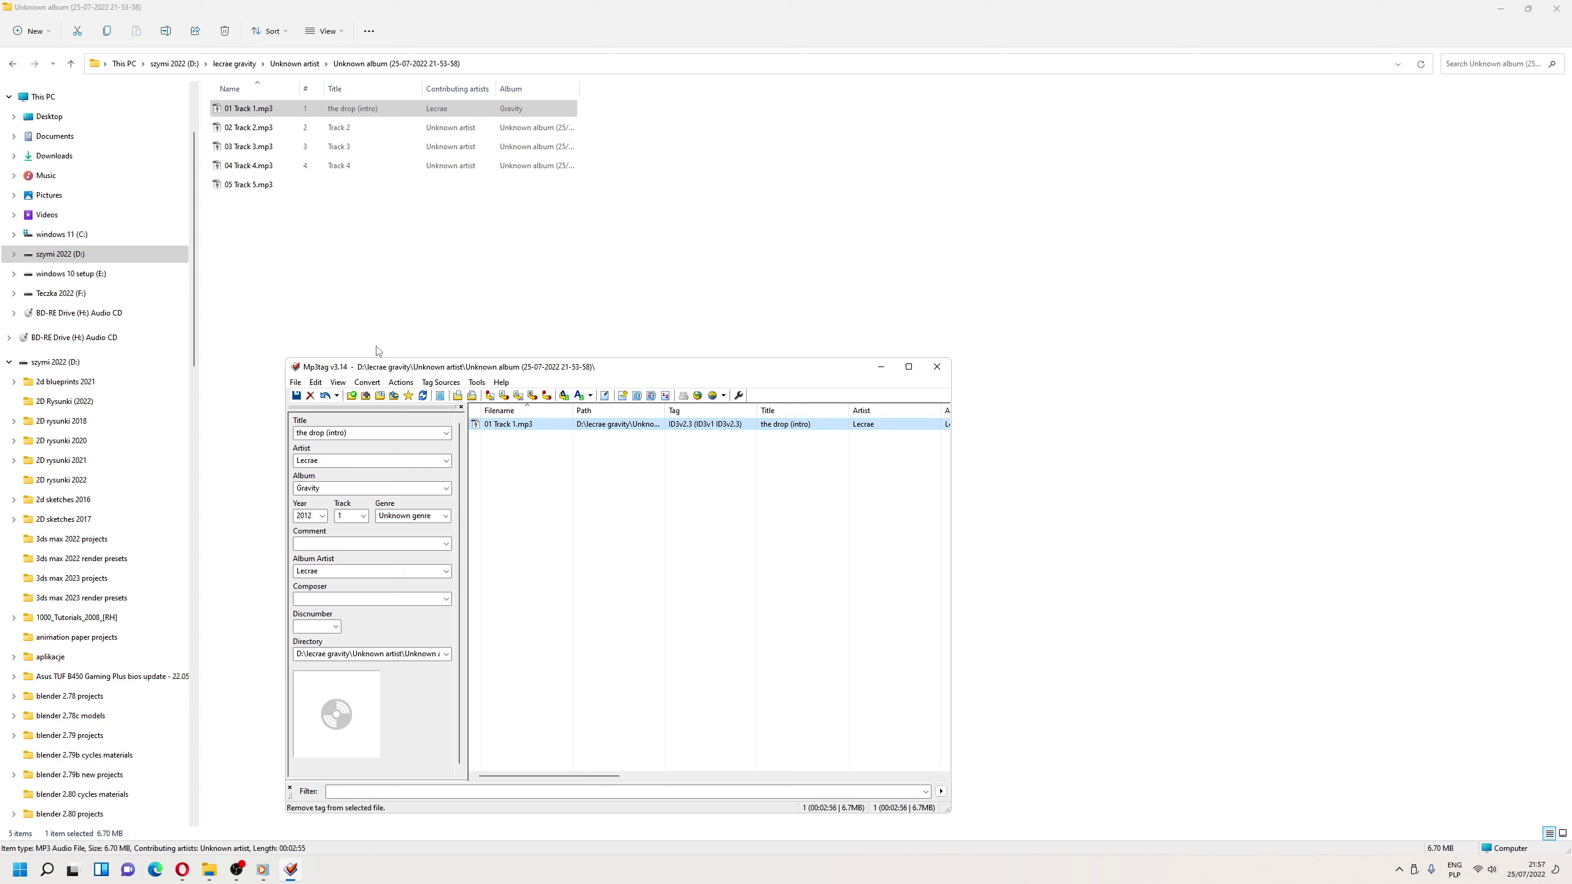
left_click(297, 383)
left_click(348, 544)
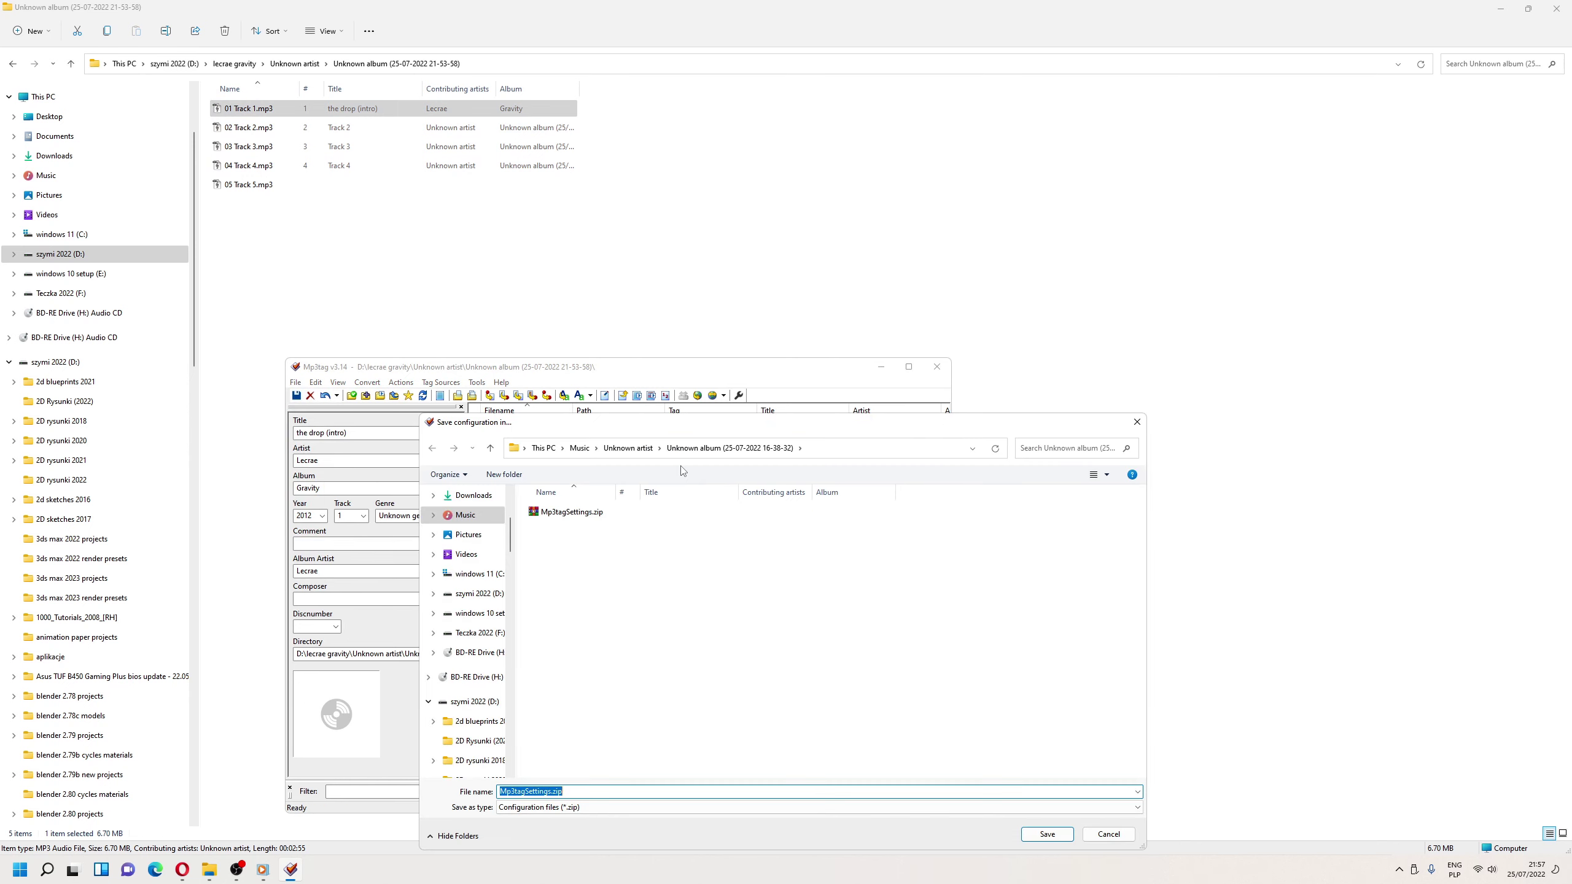
left_click(543, 448)
double_click(730, 593)
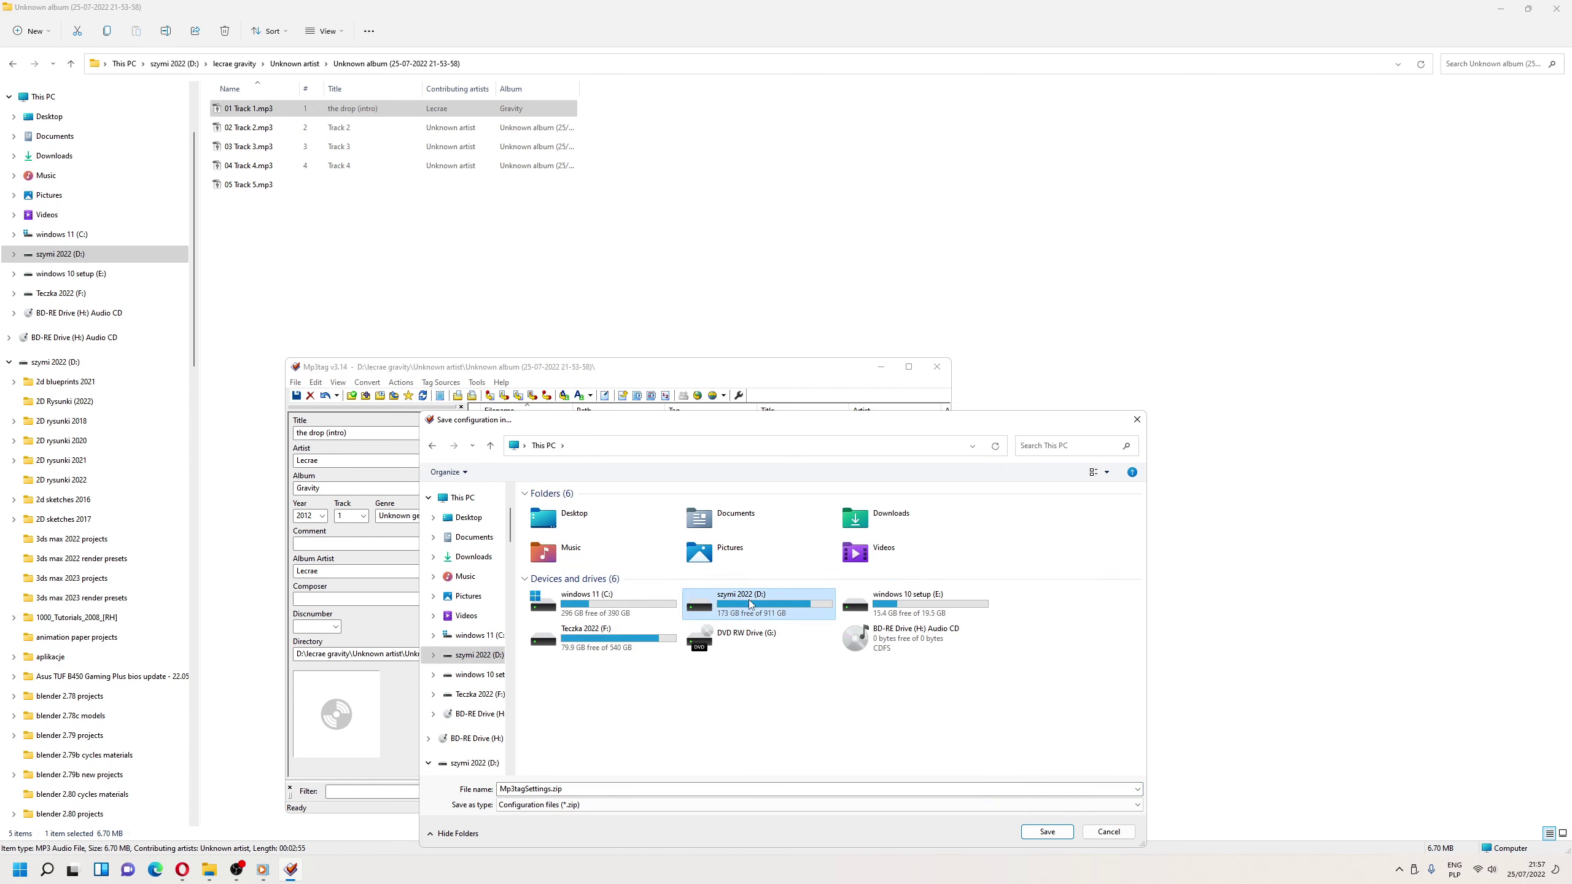
scroll(685, 638, "down", 8)
scroll(685, 637, "down", 3)
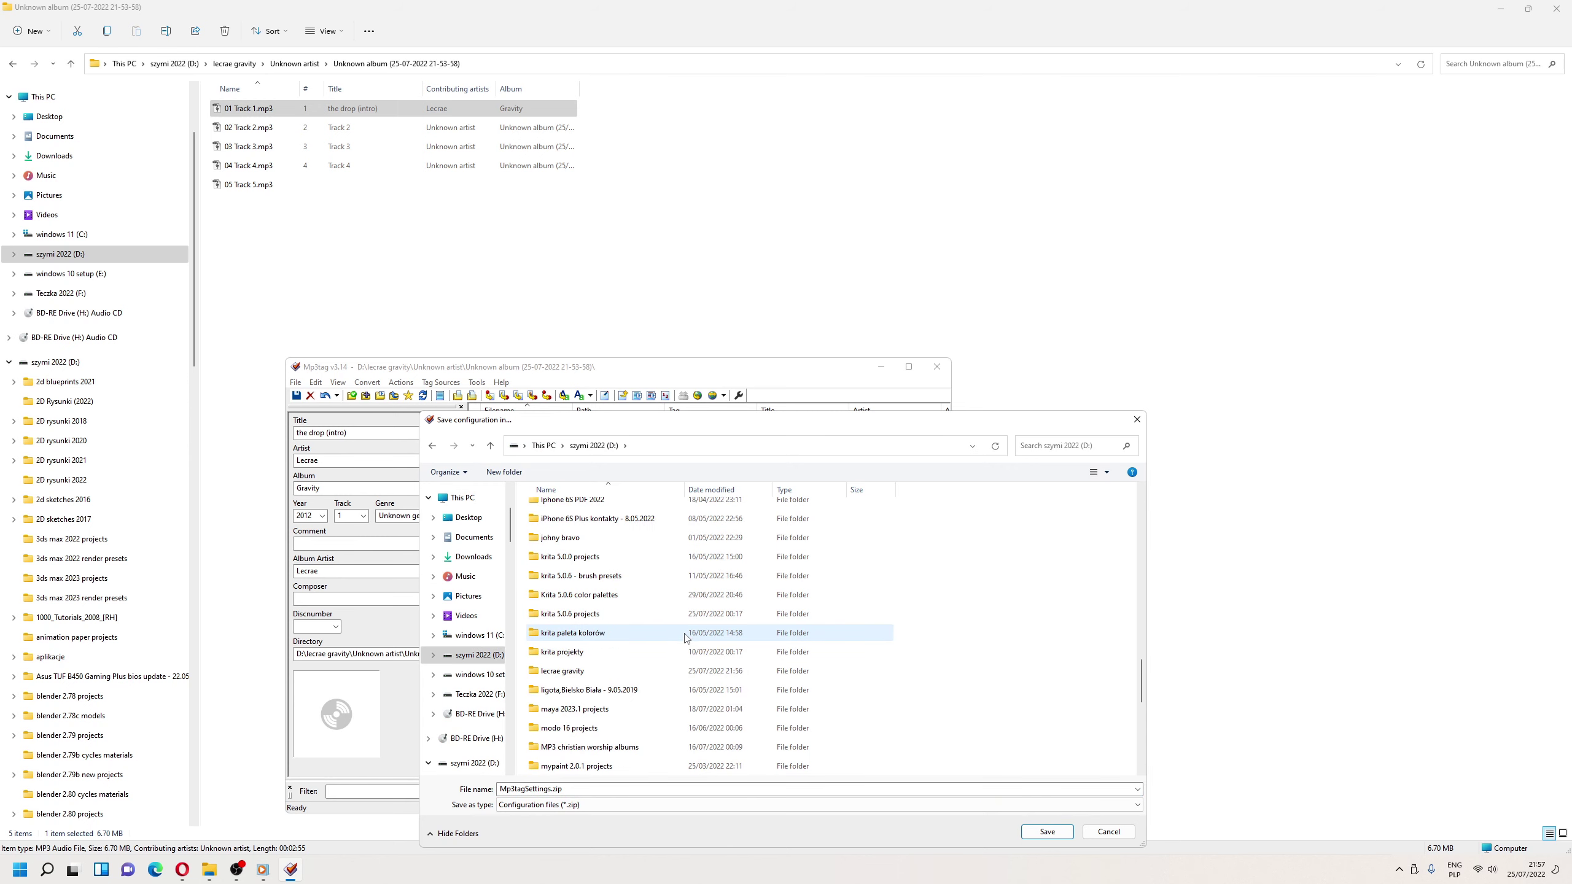
double_click(579, 679)
left_click(1046, 832)
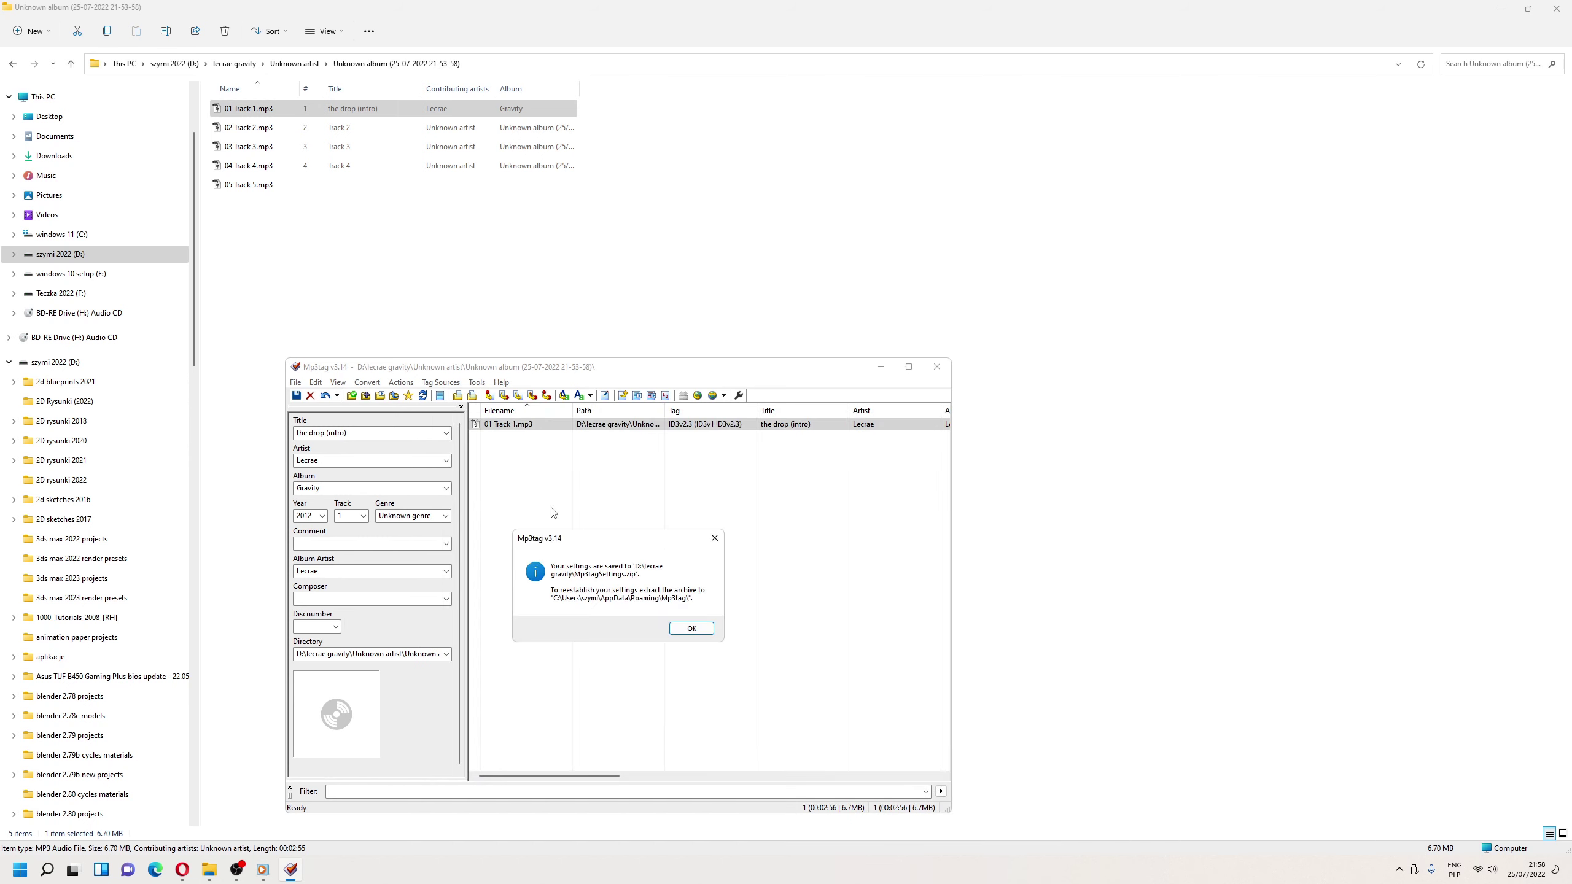
left_click(692, 632)
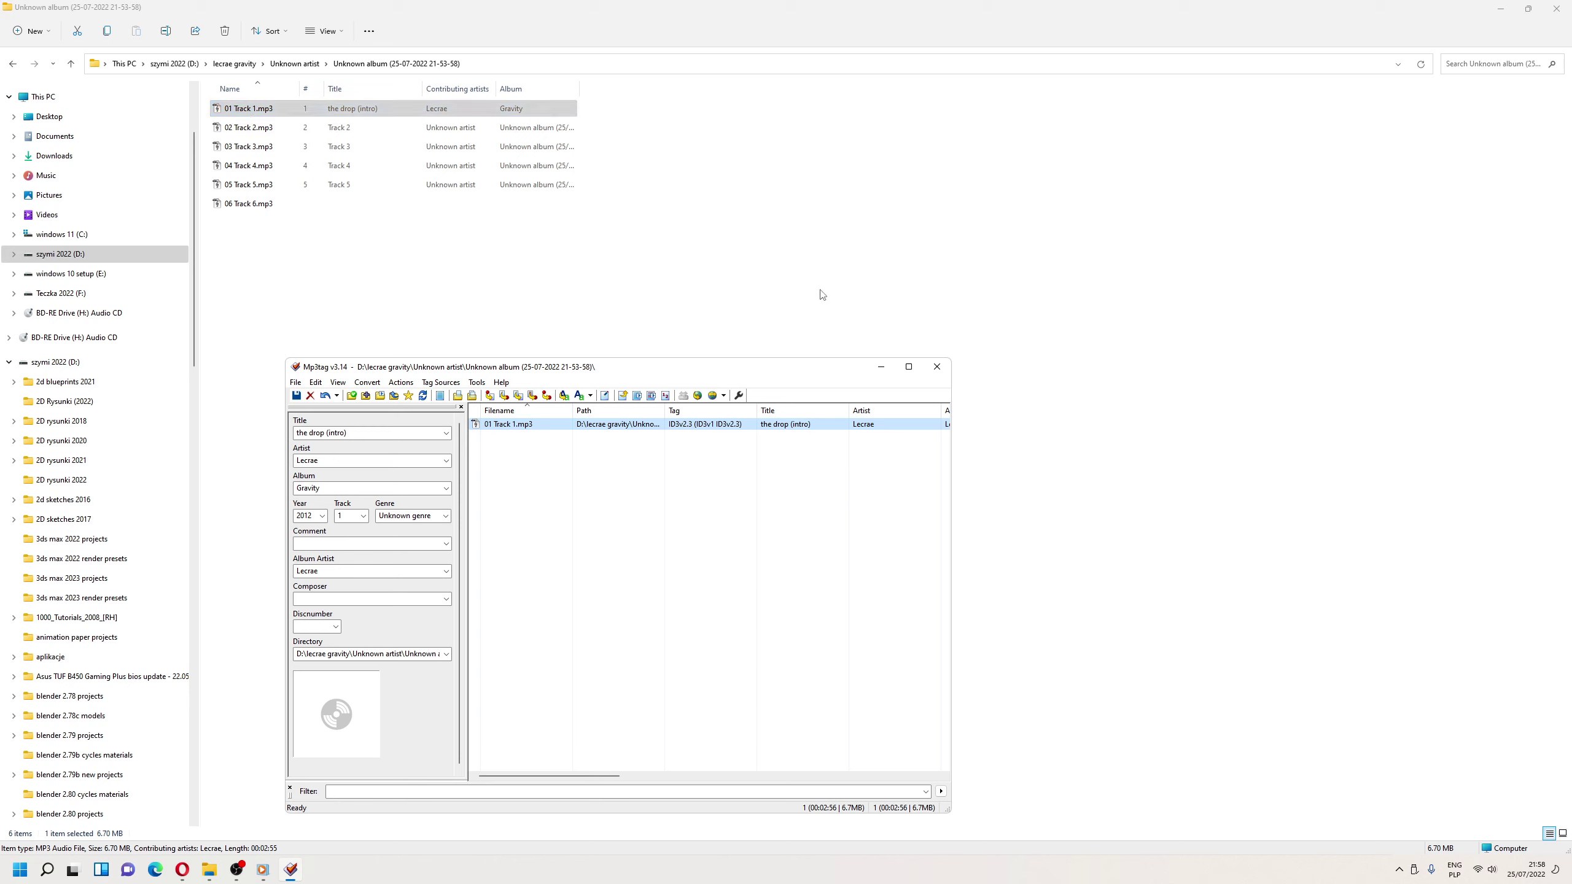
Close Mp3tag and move the Contributing artists column in front of the Name column in File Explorer
left_click(936, 367)
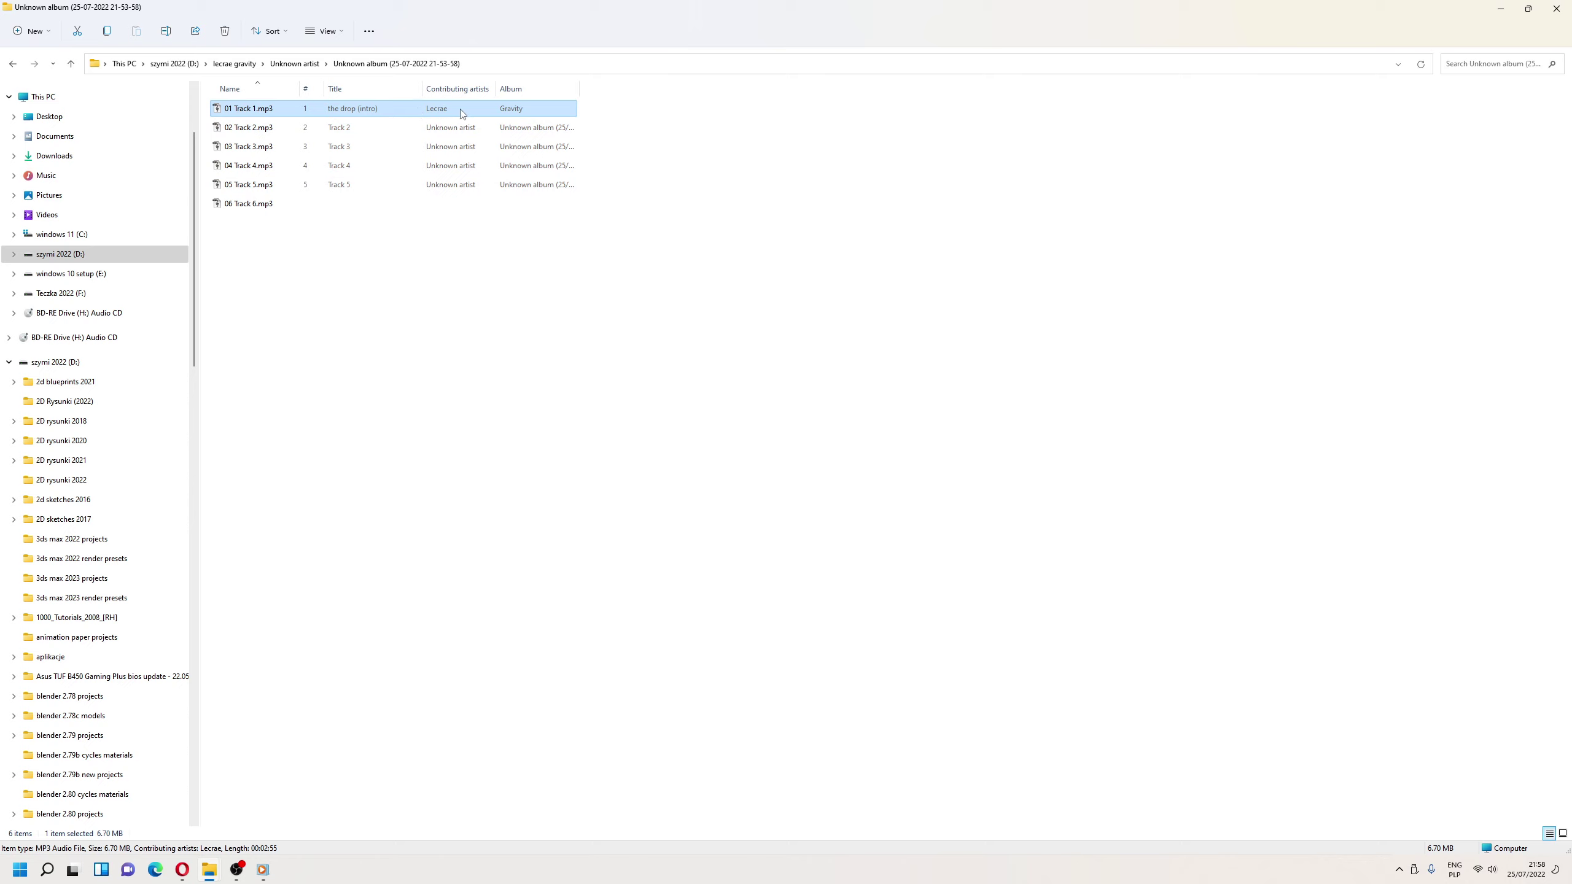
left_click_drag(461, 112, 250, 89)
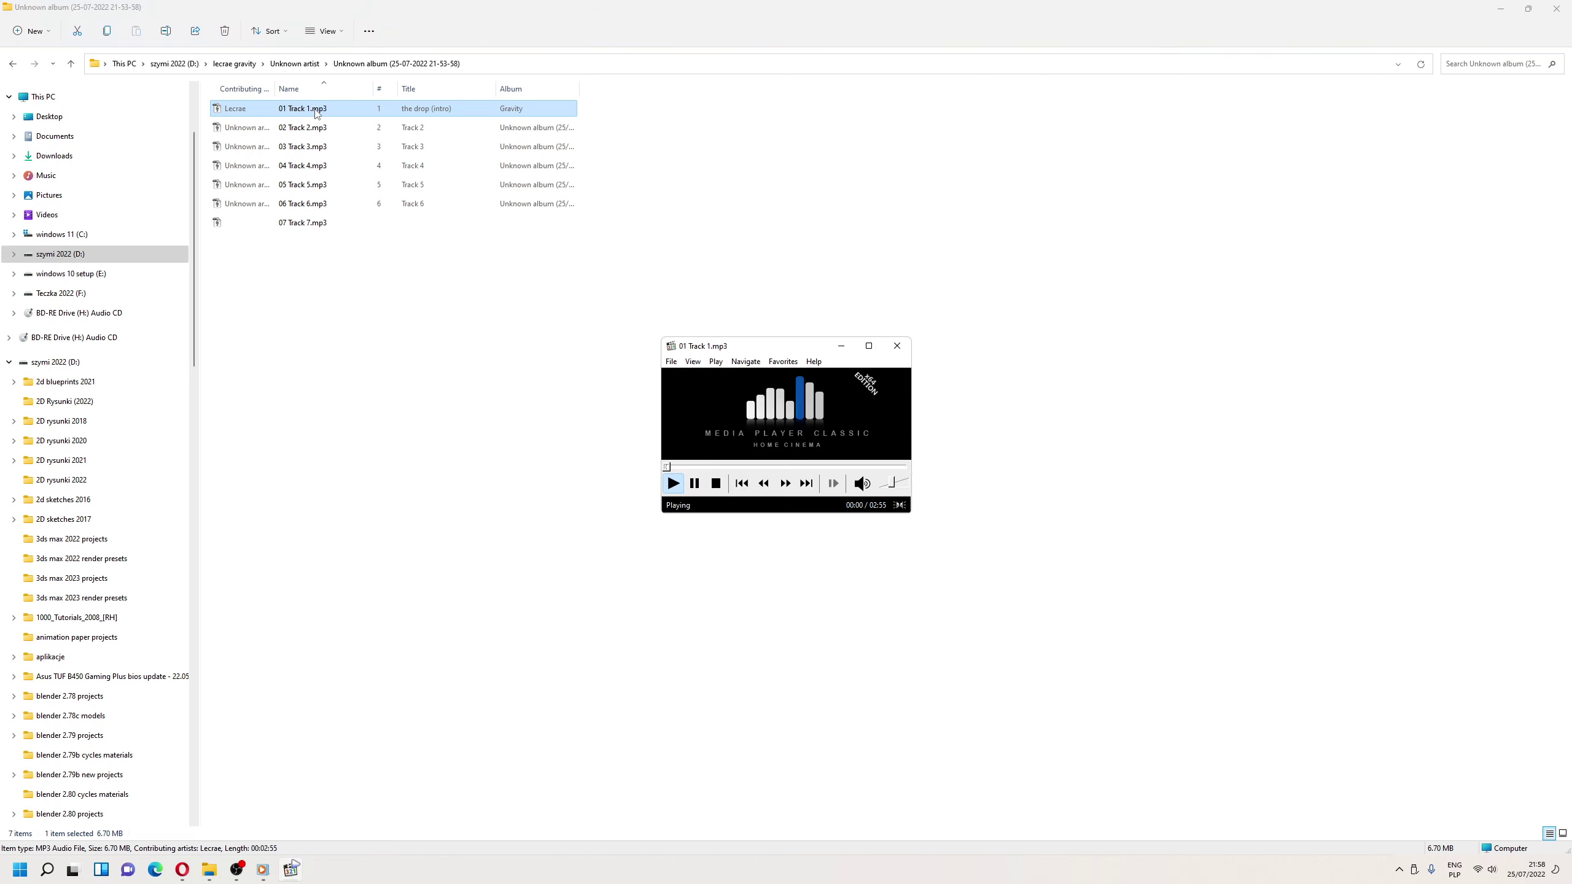
Skip ahead in the playback of 01 Track 1.mp3, close the media player and look over the 02 and 03 tracks
left_click(729, 466)
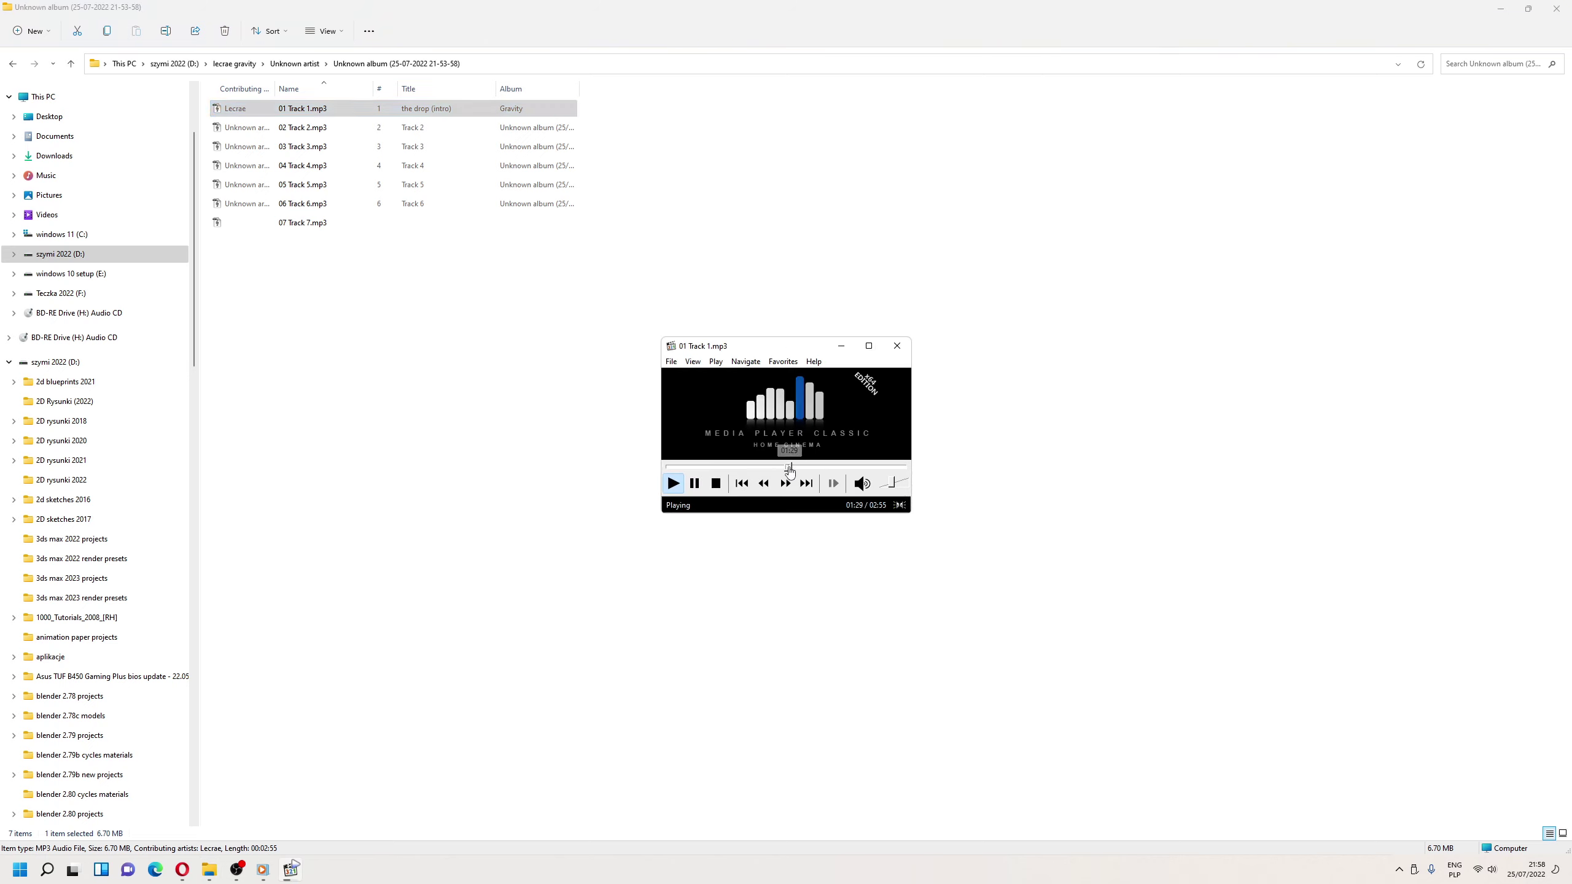
left_click(900, 347)
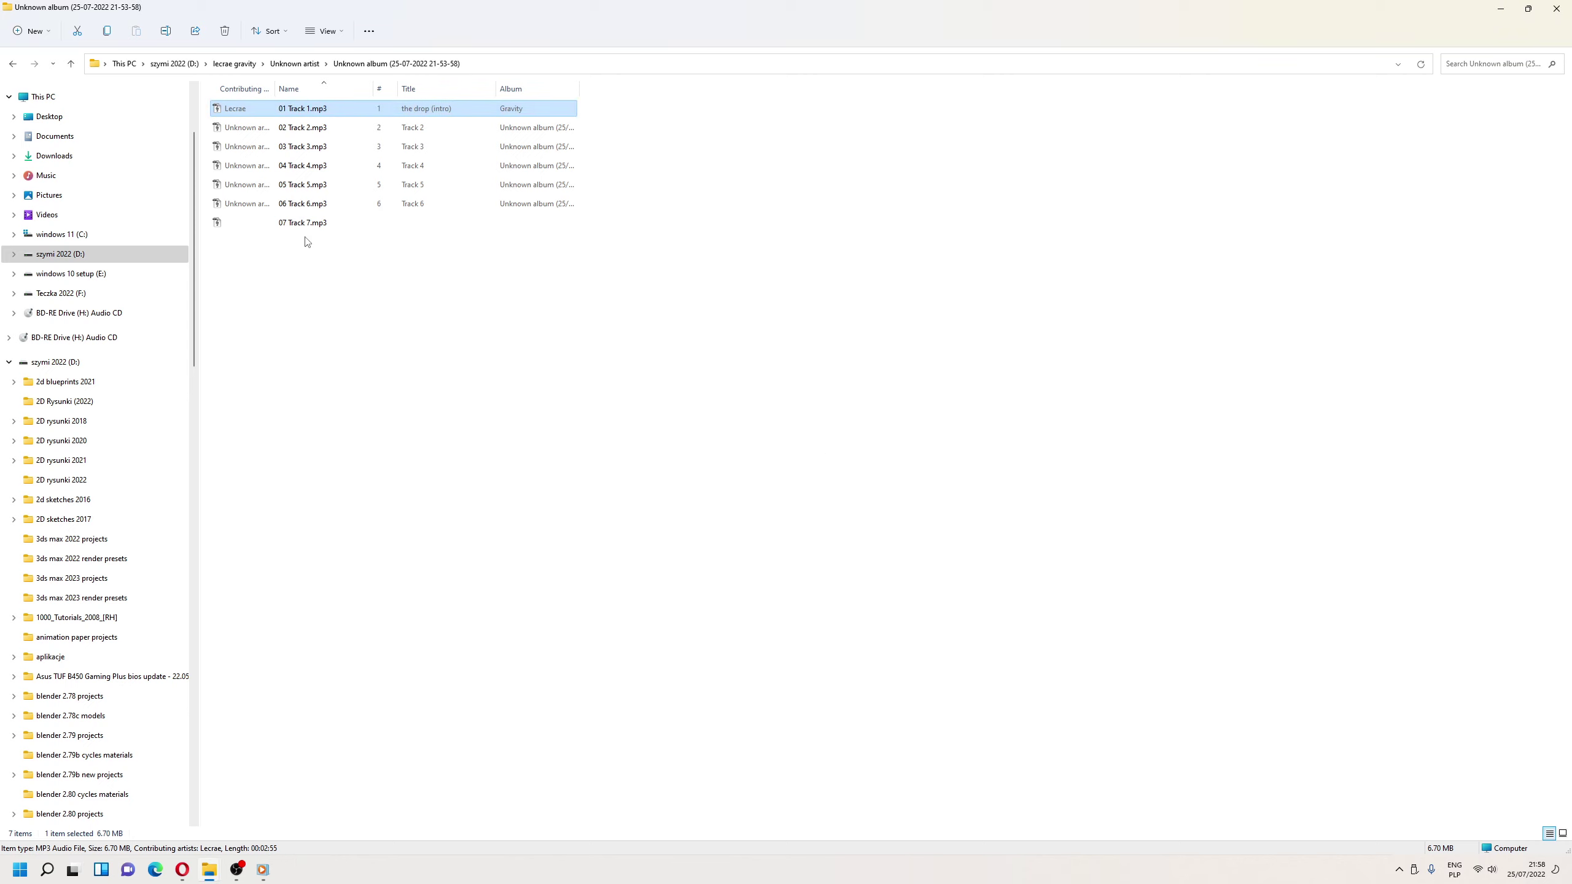
left_click(260, 130)
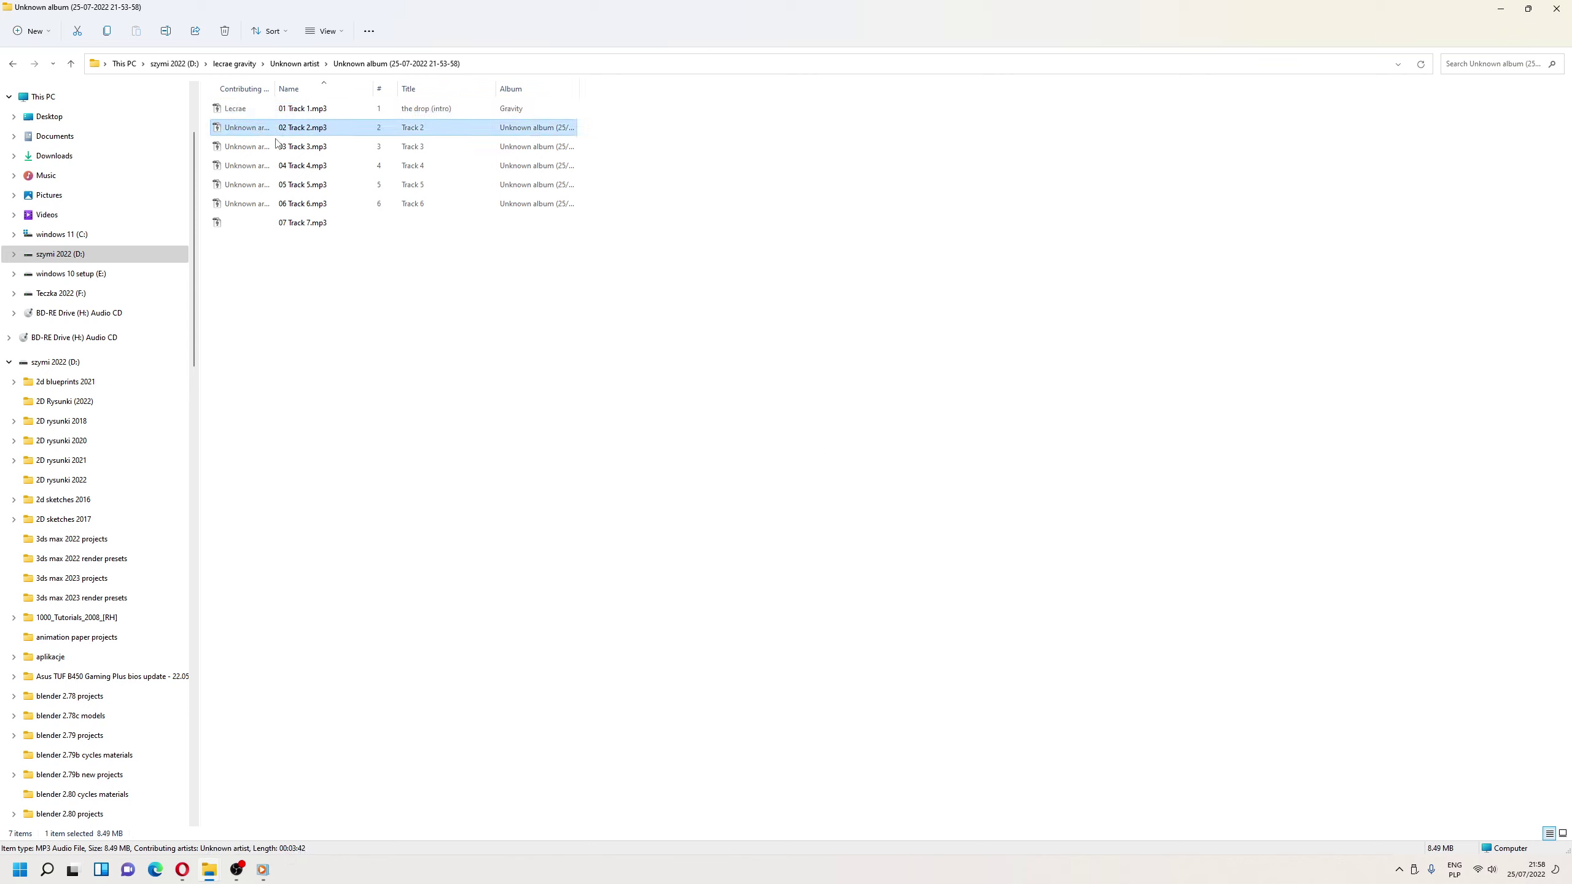
left_click(278, 148)
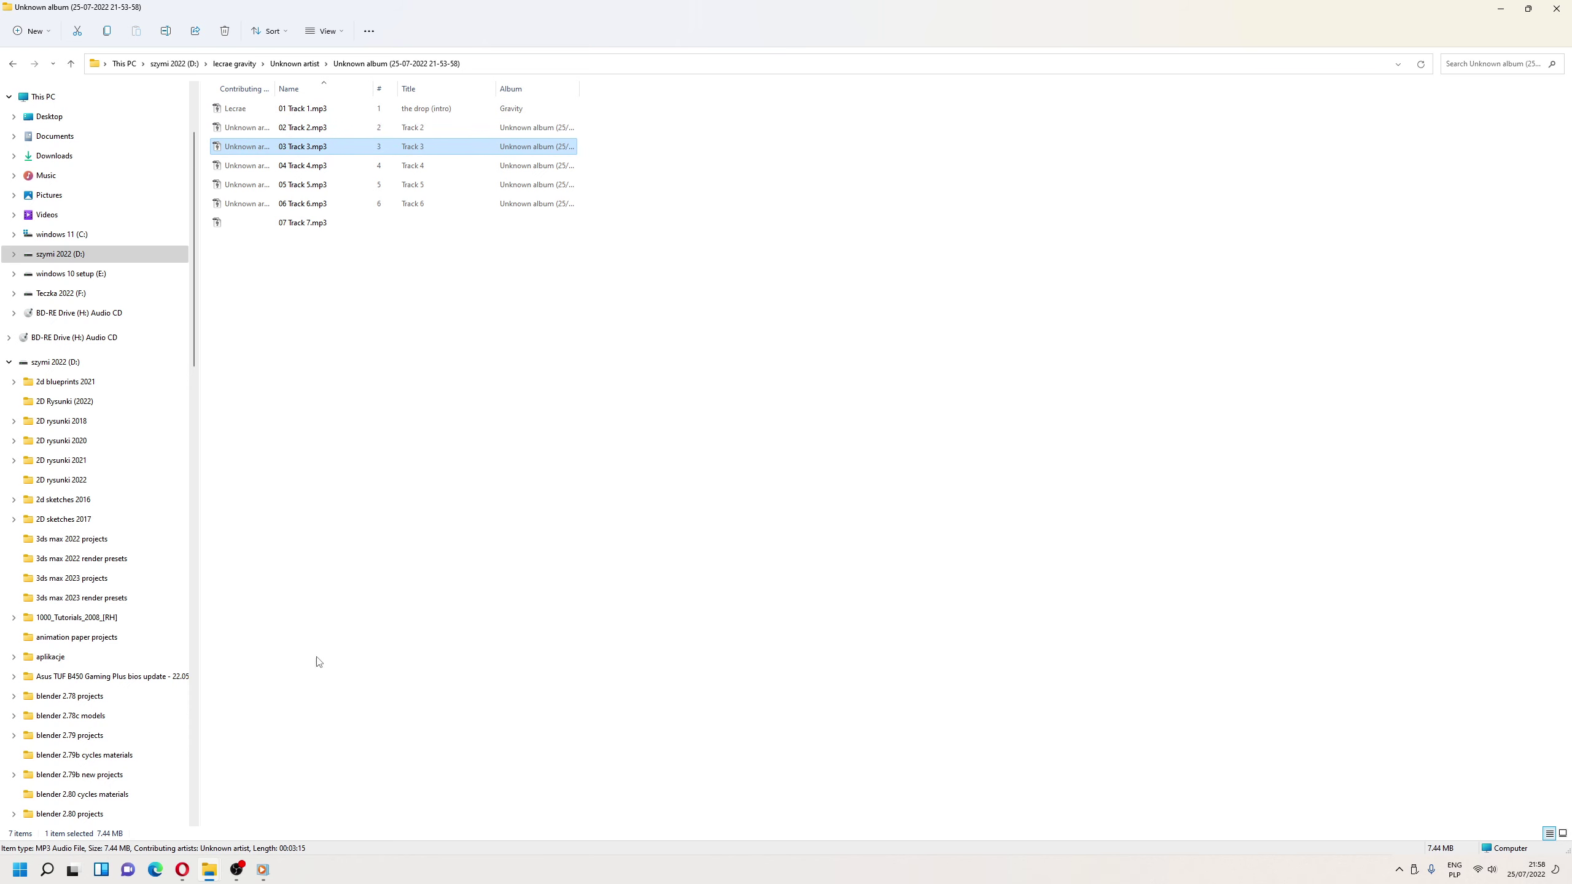
Switch to Windows Media Player and check the rip status of the remaining CD tracks
left_click(262, 870)
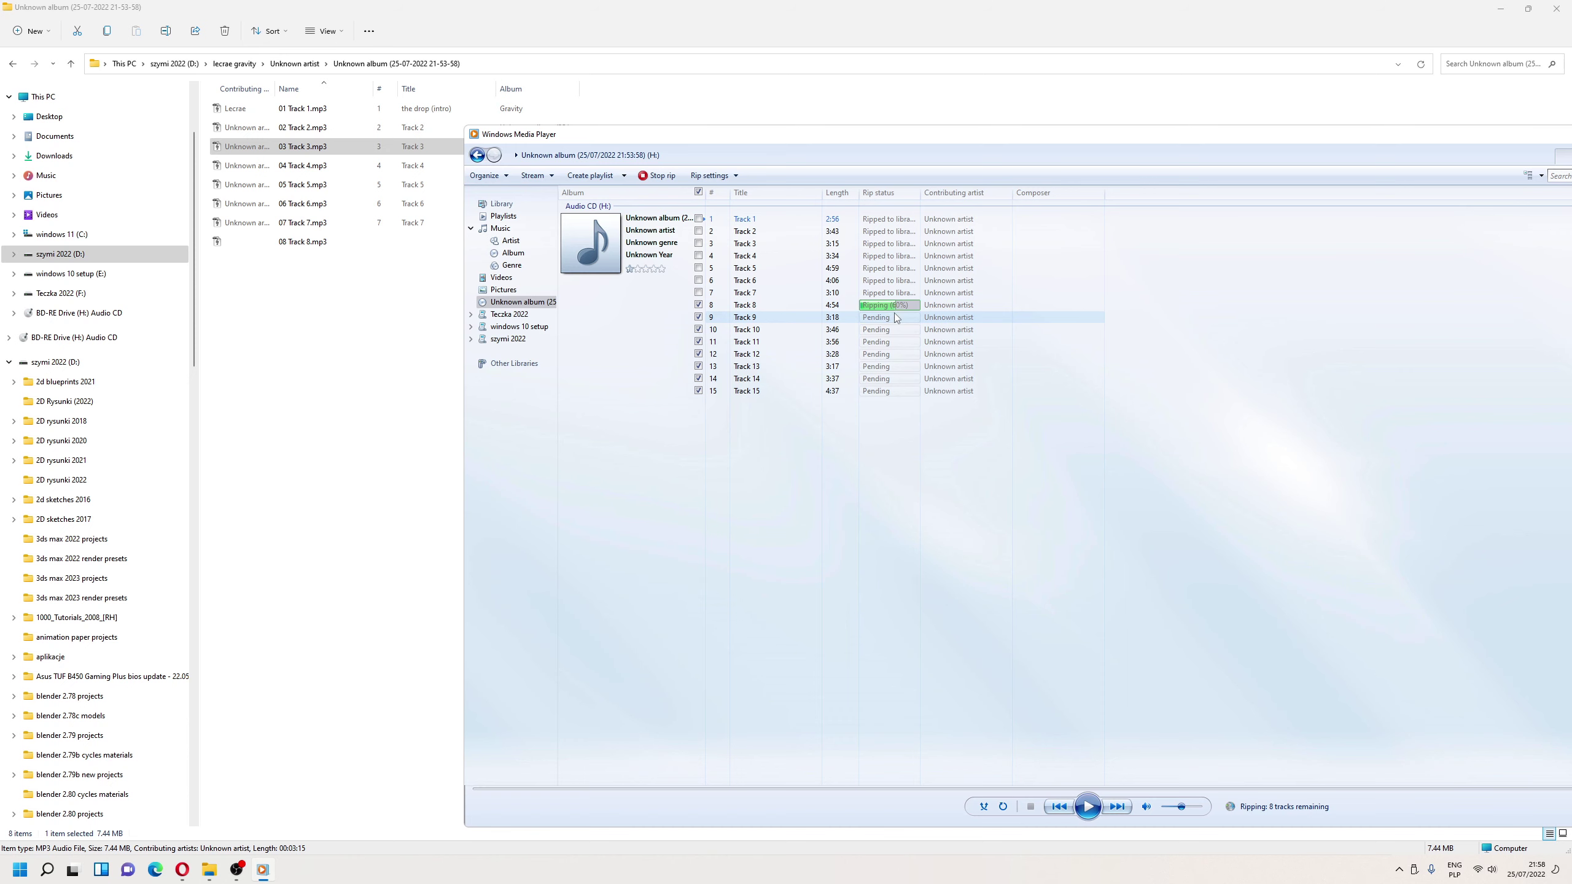
left_click_drag(876, 151, 783, 109)
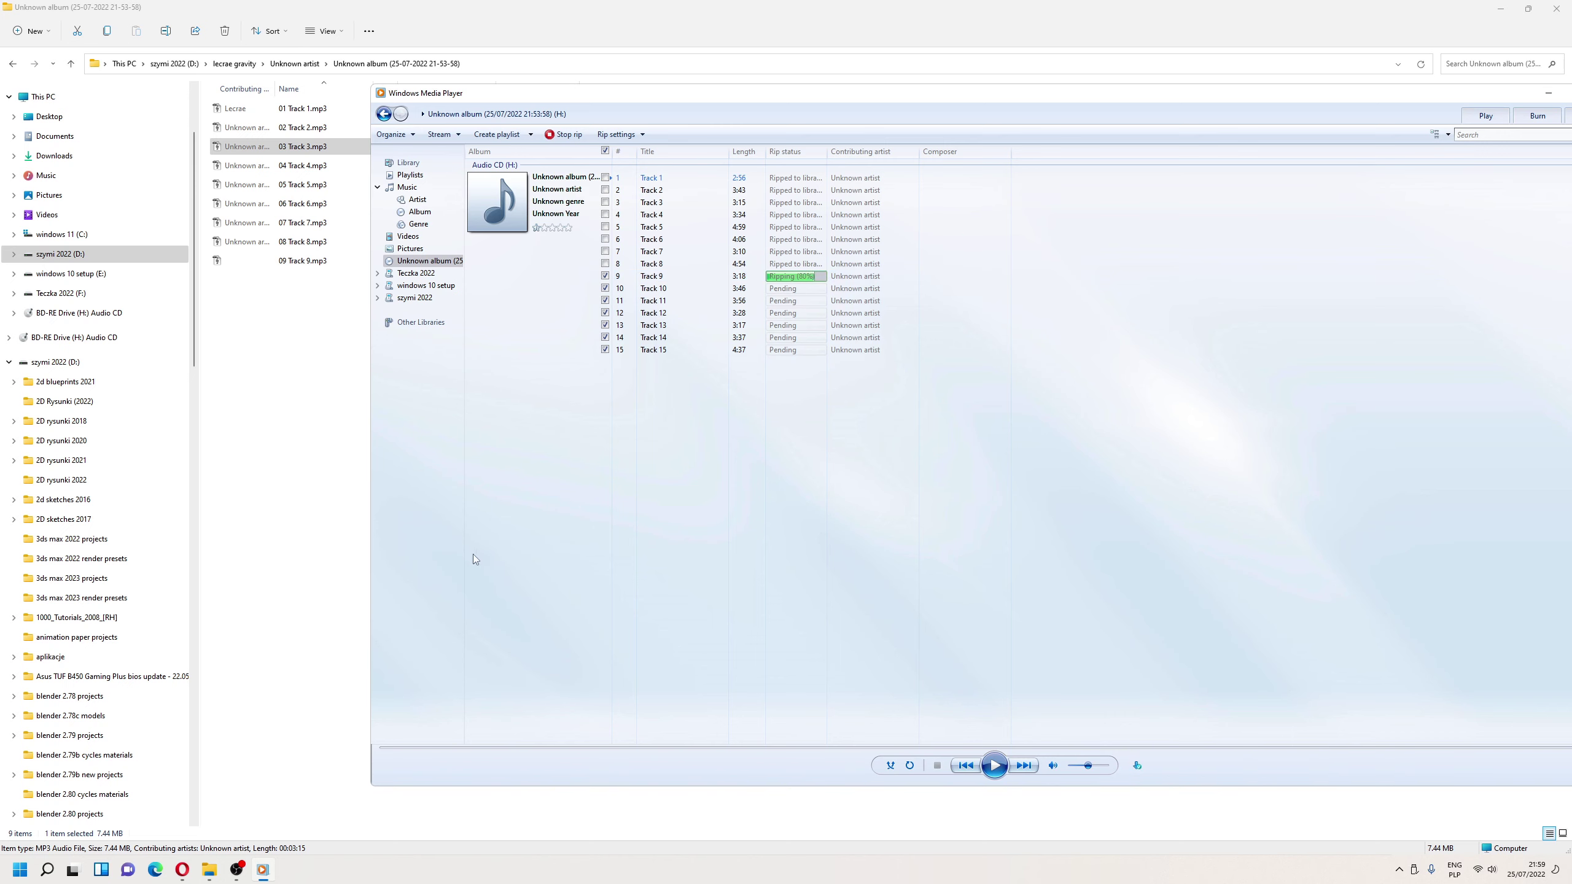
left_click(240, 868)
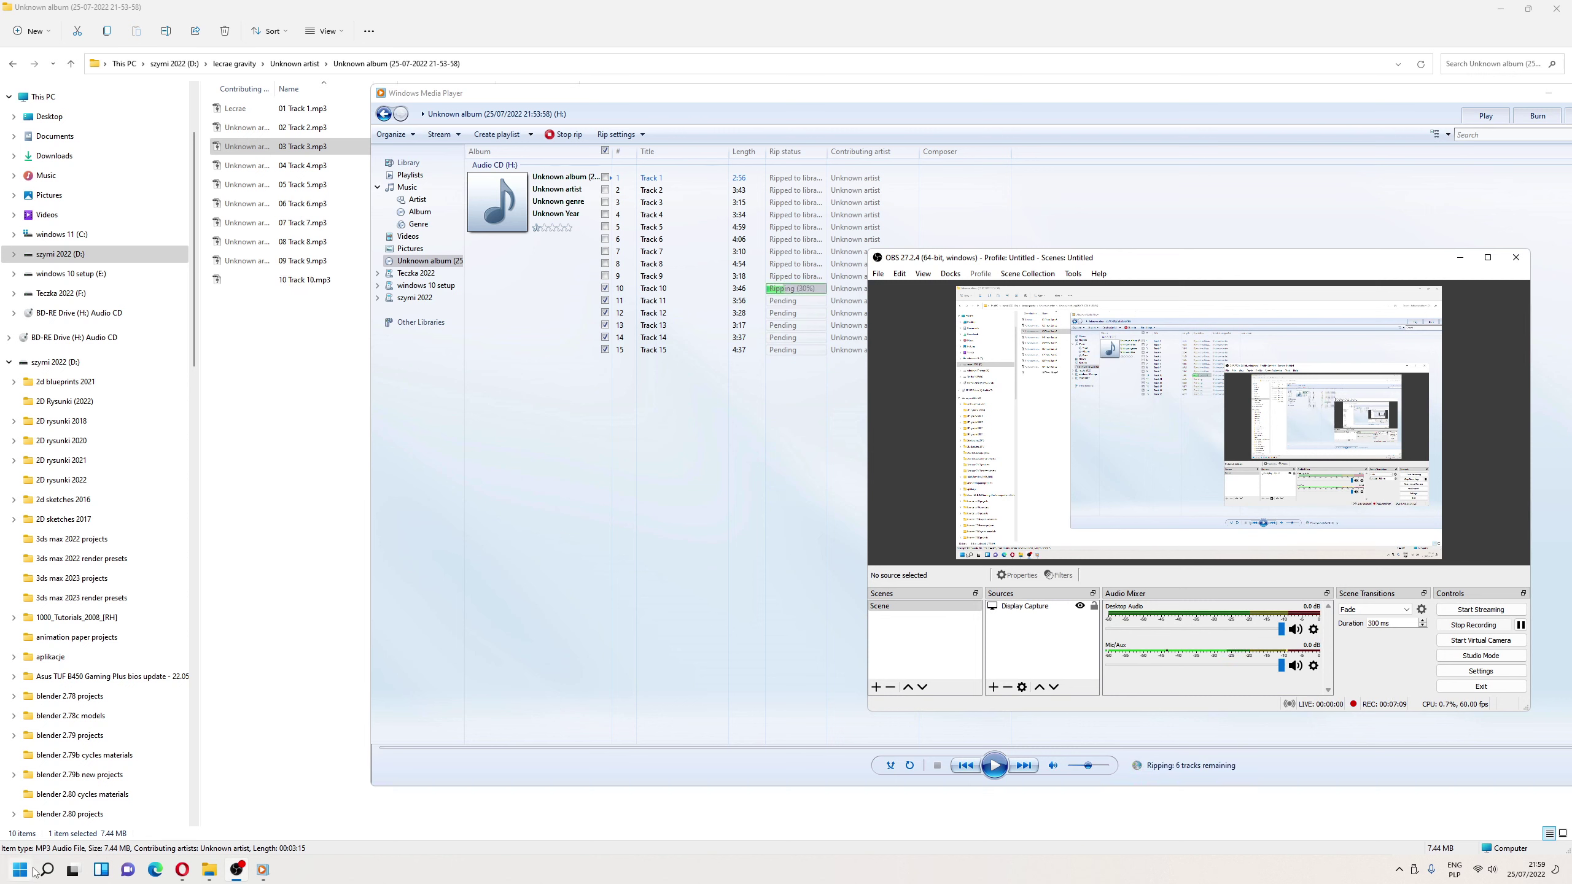
Launch Mp3tag from the installed programs
left_click(34, 871)
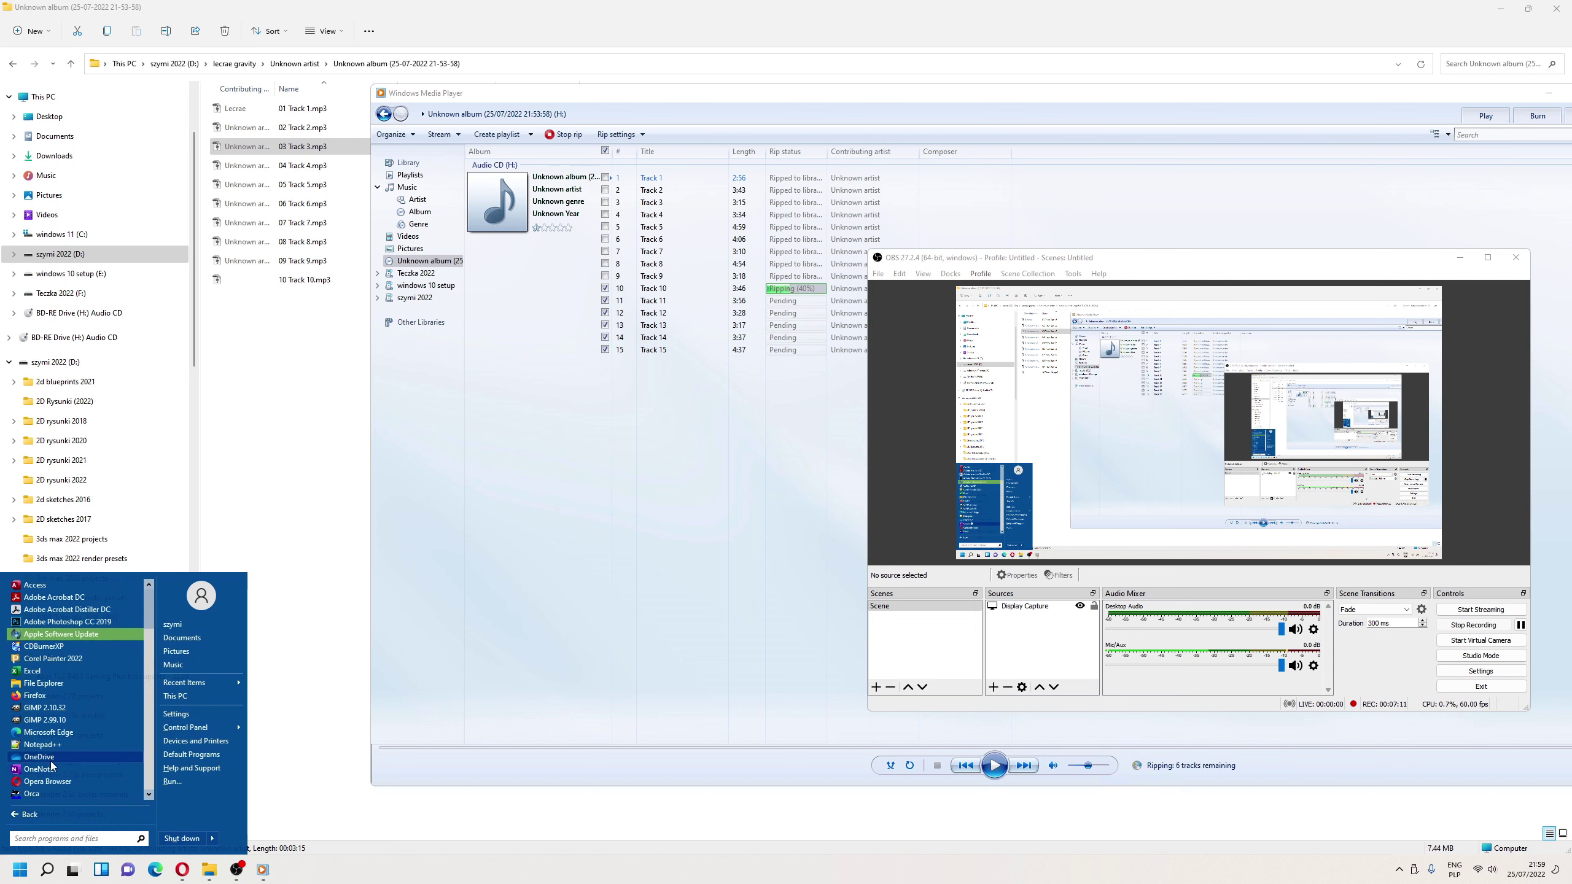
scroll(56, 742, "down", 10)
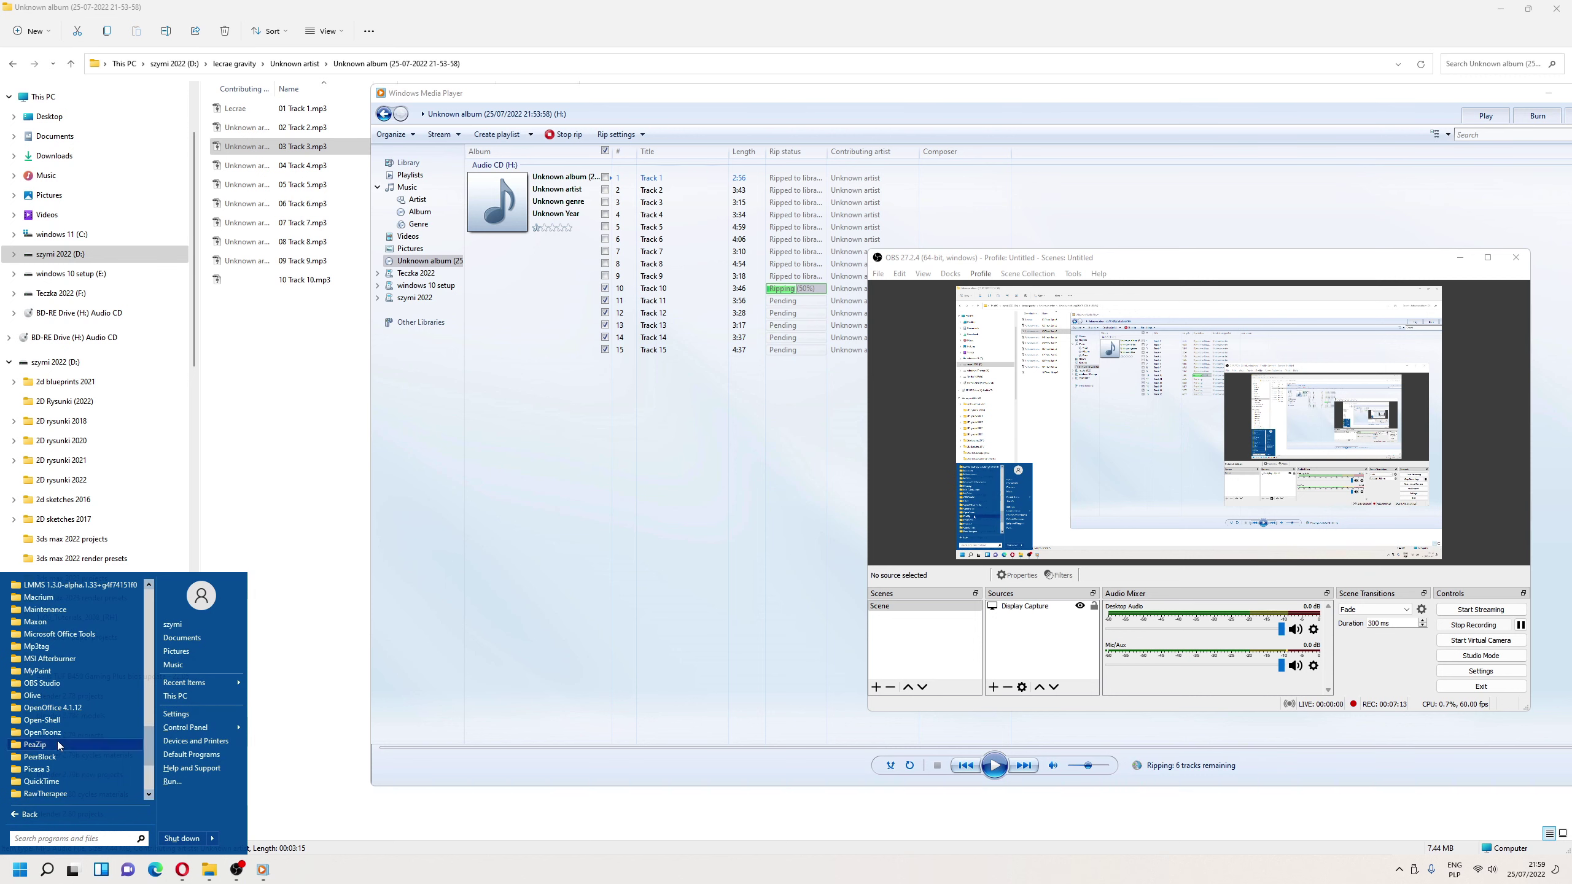
left_click(37, 646)
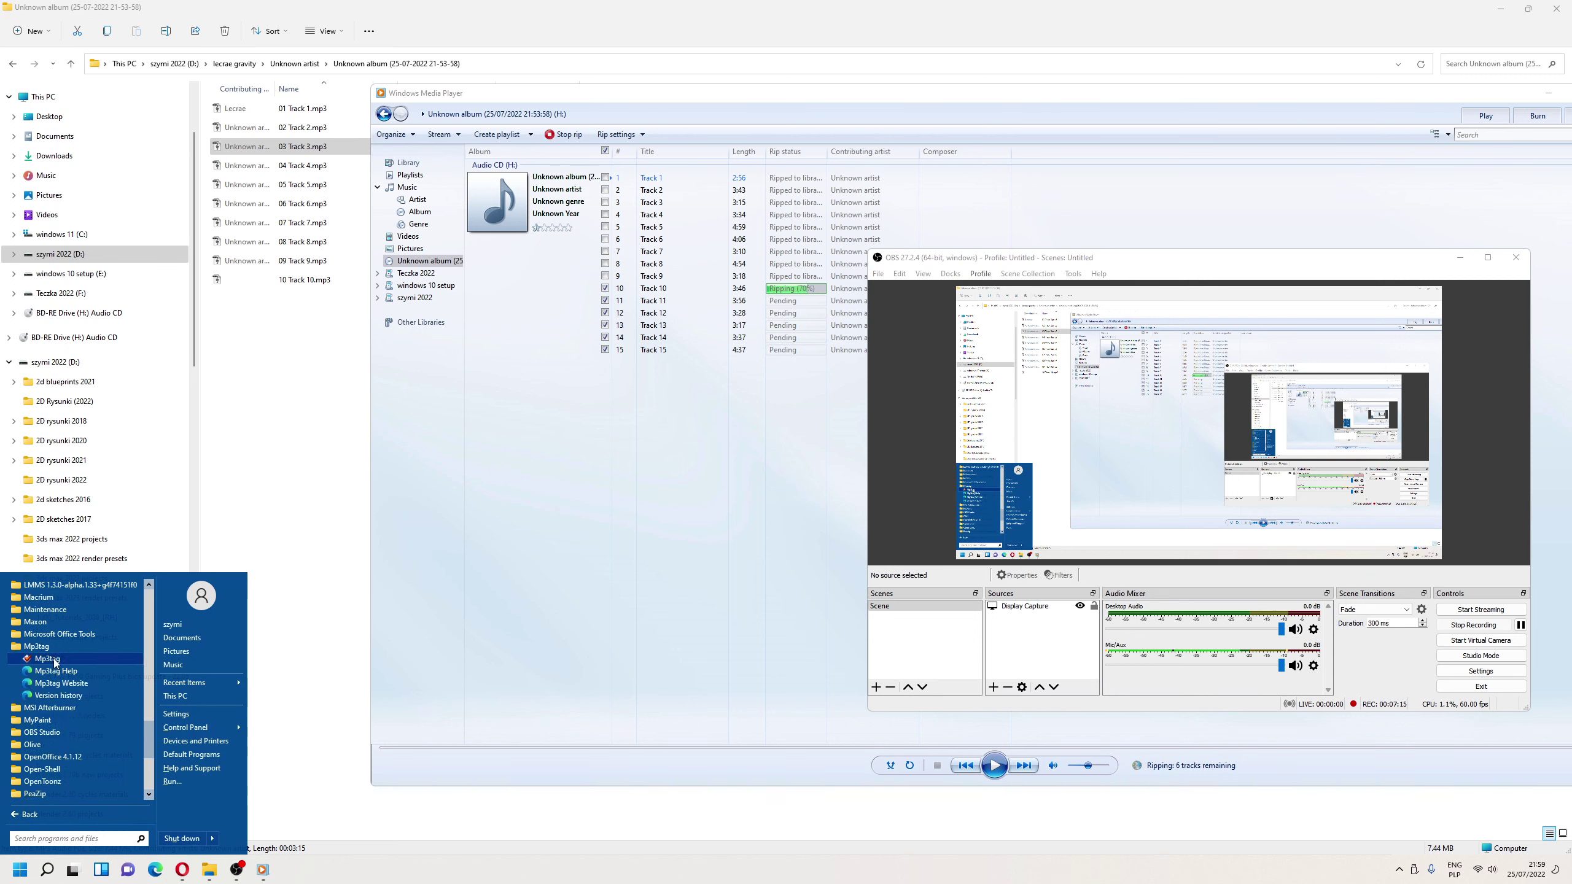
left_click(49, 659)
Check for a new Mp3tag version, decline the download and view the installed version information
left_click(500, 382)
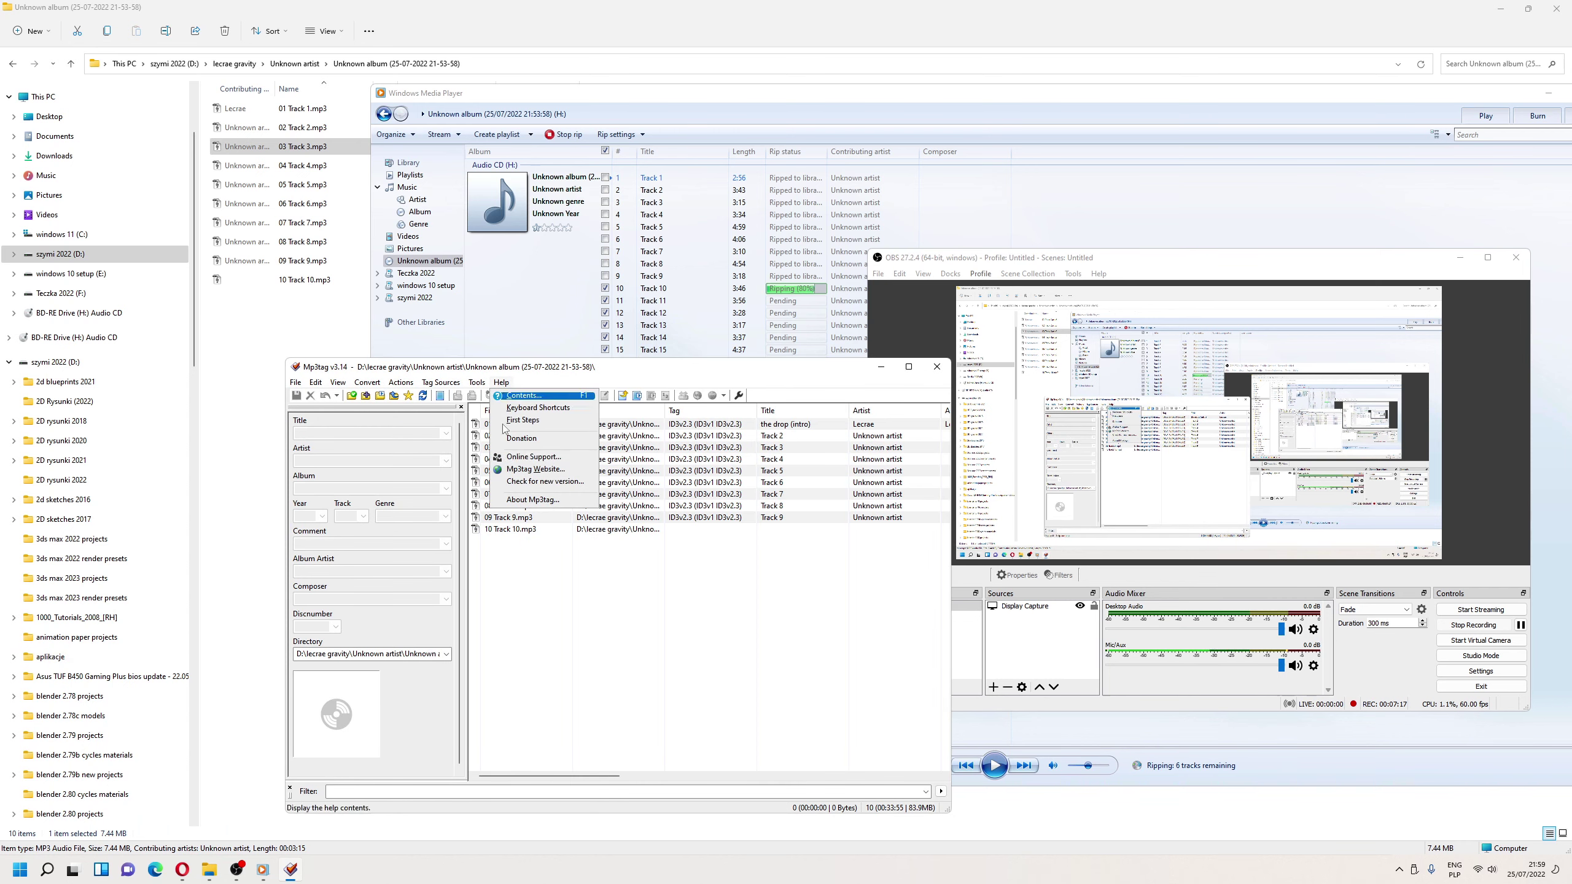
left_click(545, 481)
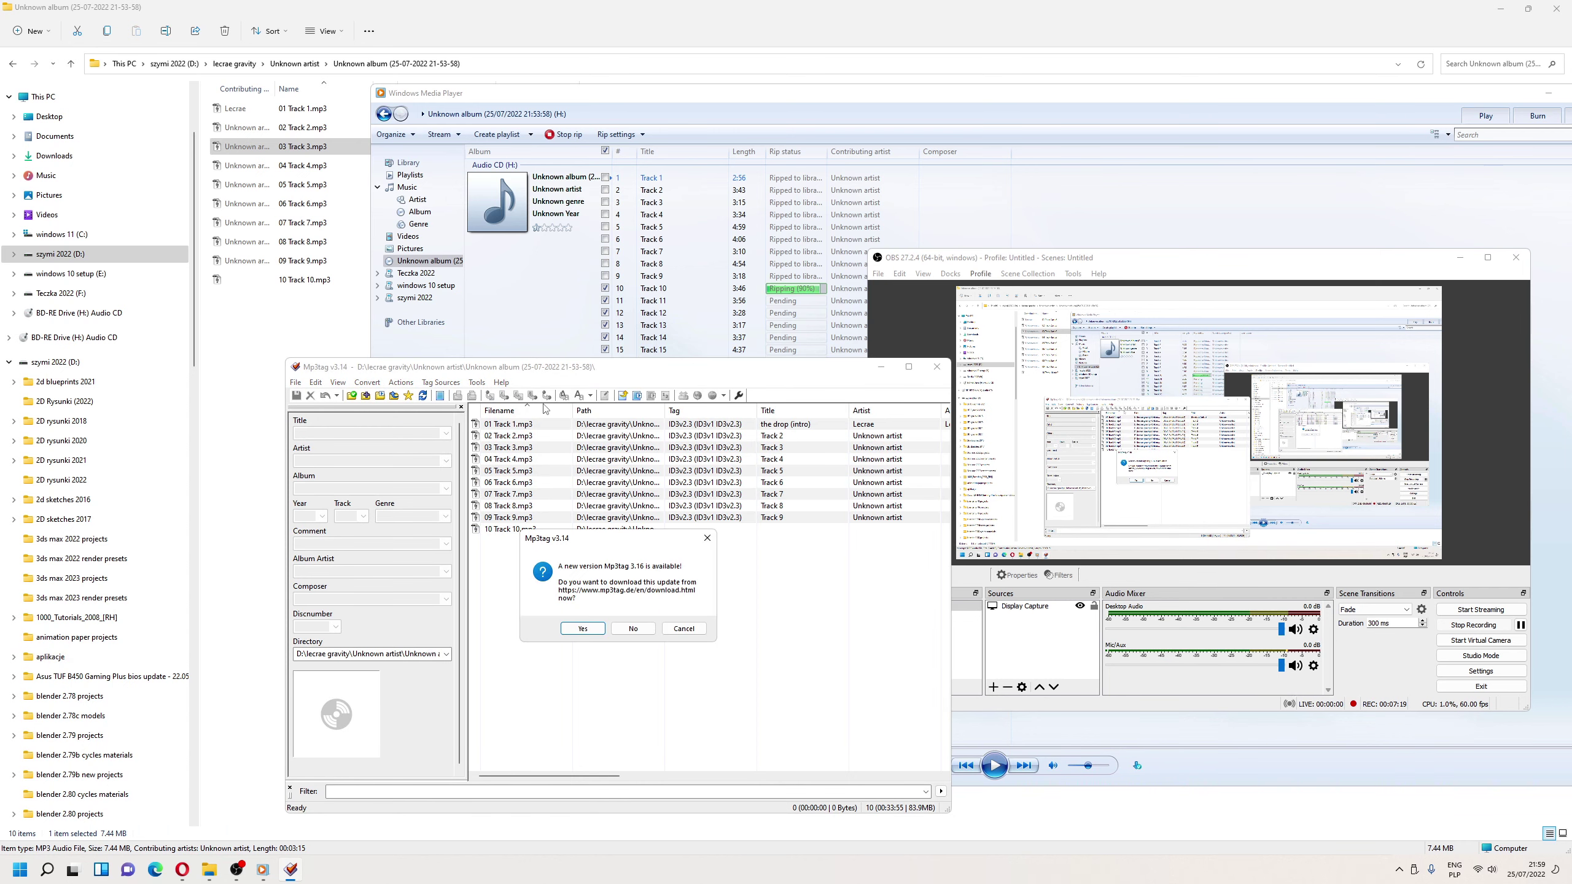
left_click(632, 628)
left_click(501, 382)
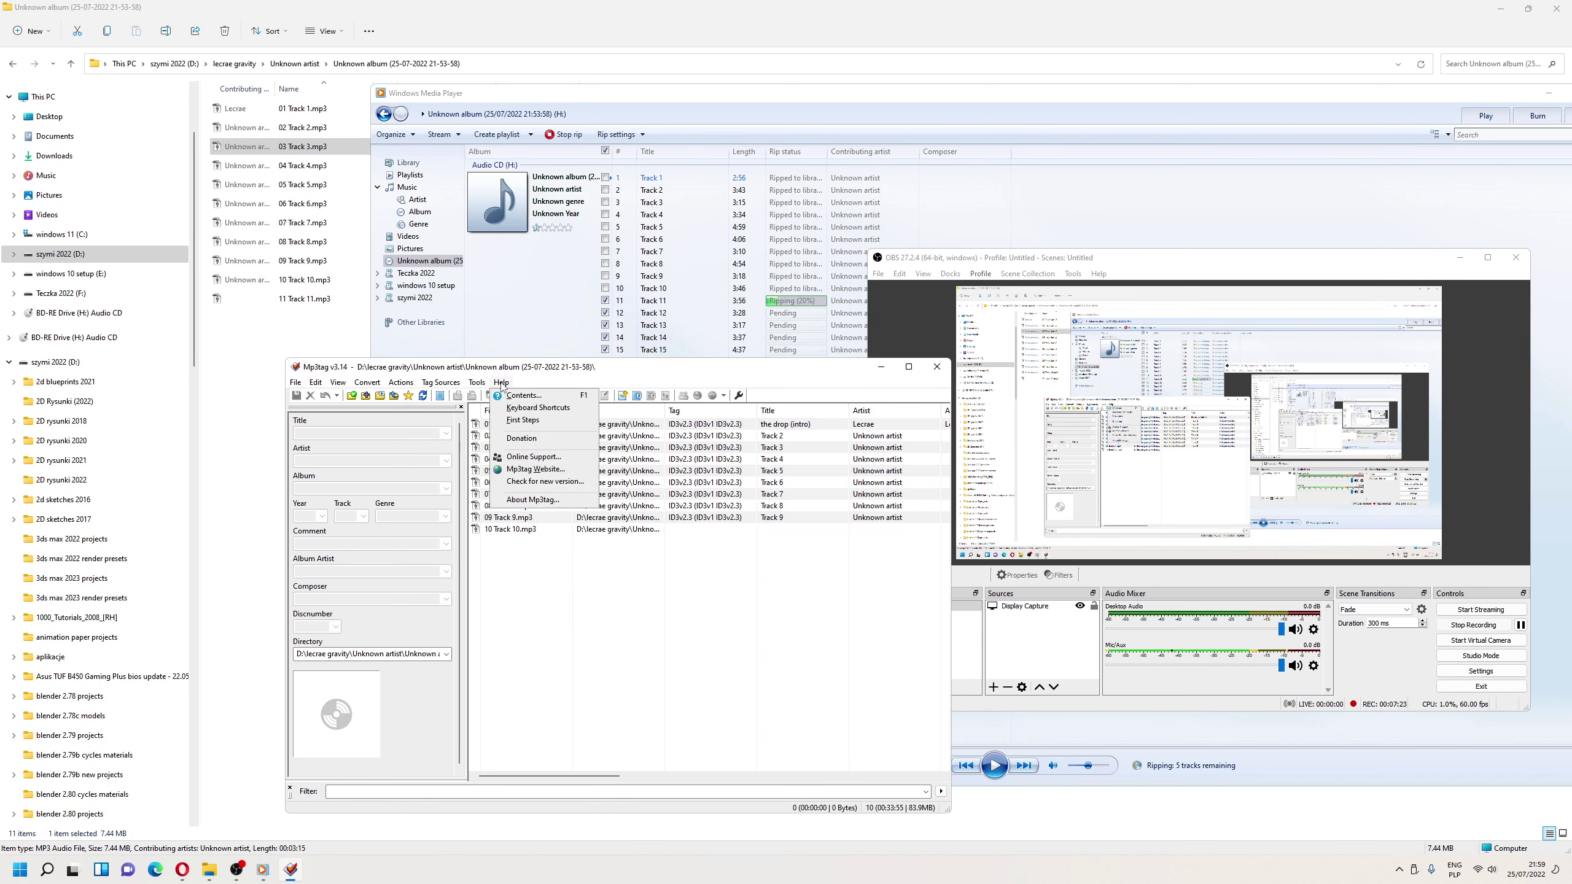
left_click(533, 501)
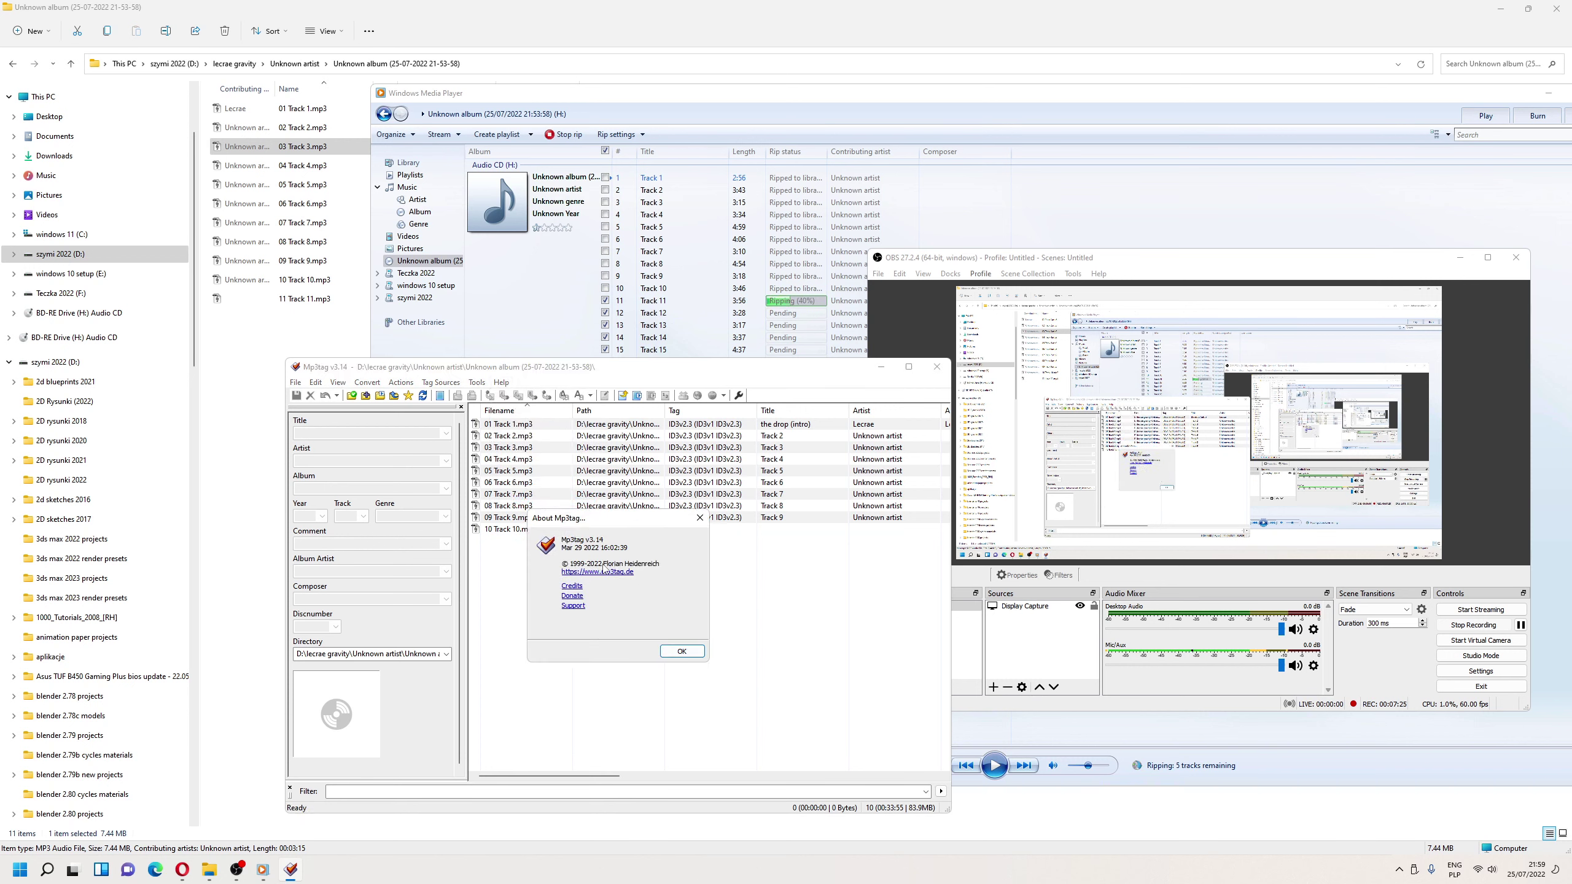
left_click(681, 651)
Open the Mp3tag options with 01 Track 1.mp3 selected and set the color mode to Light
left_click_drag(572, 564, 520, 428)
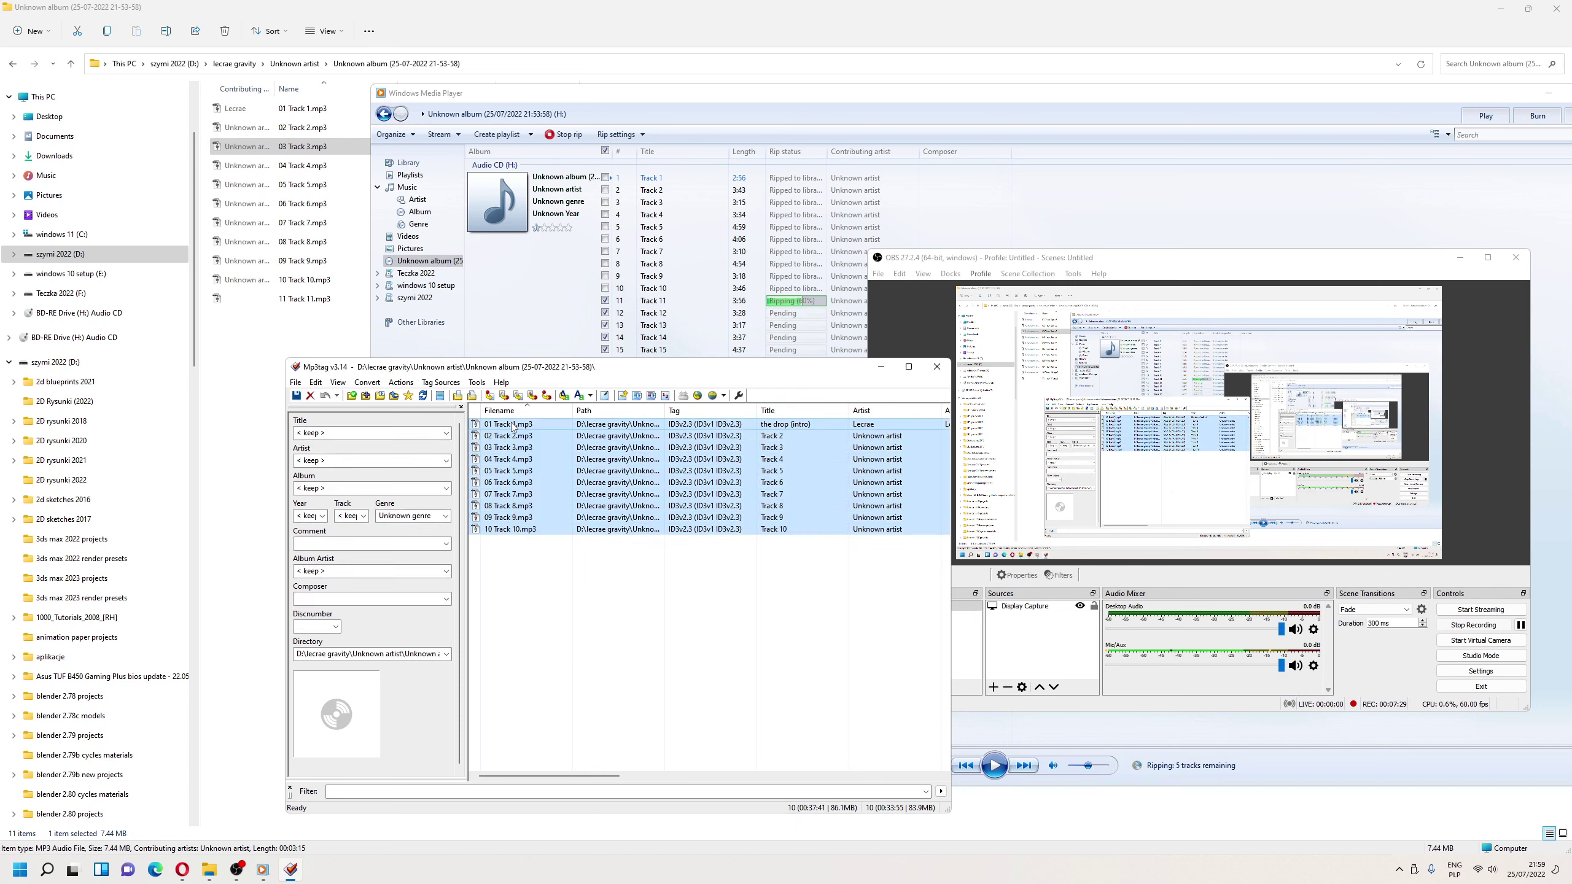
left_click(512, 426)
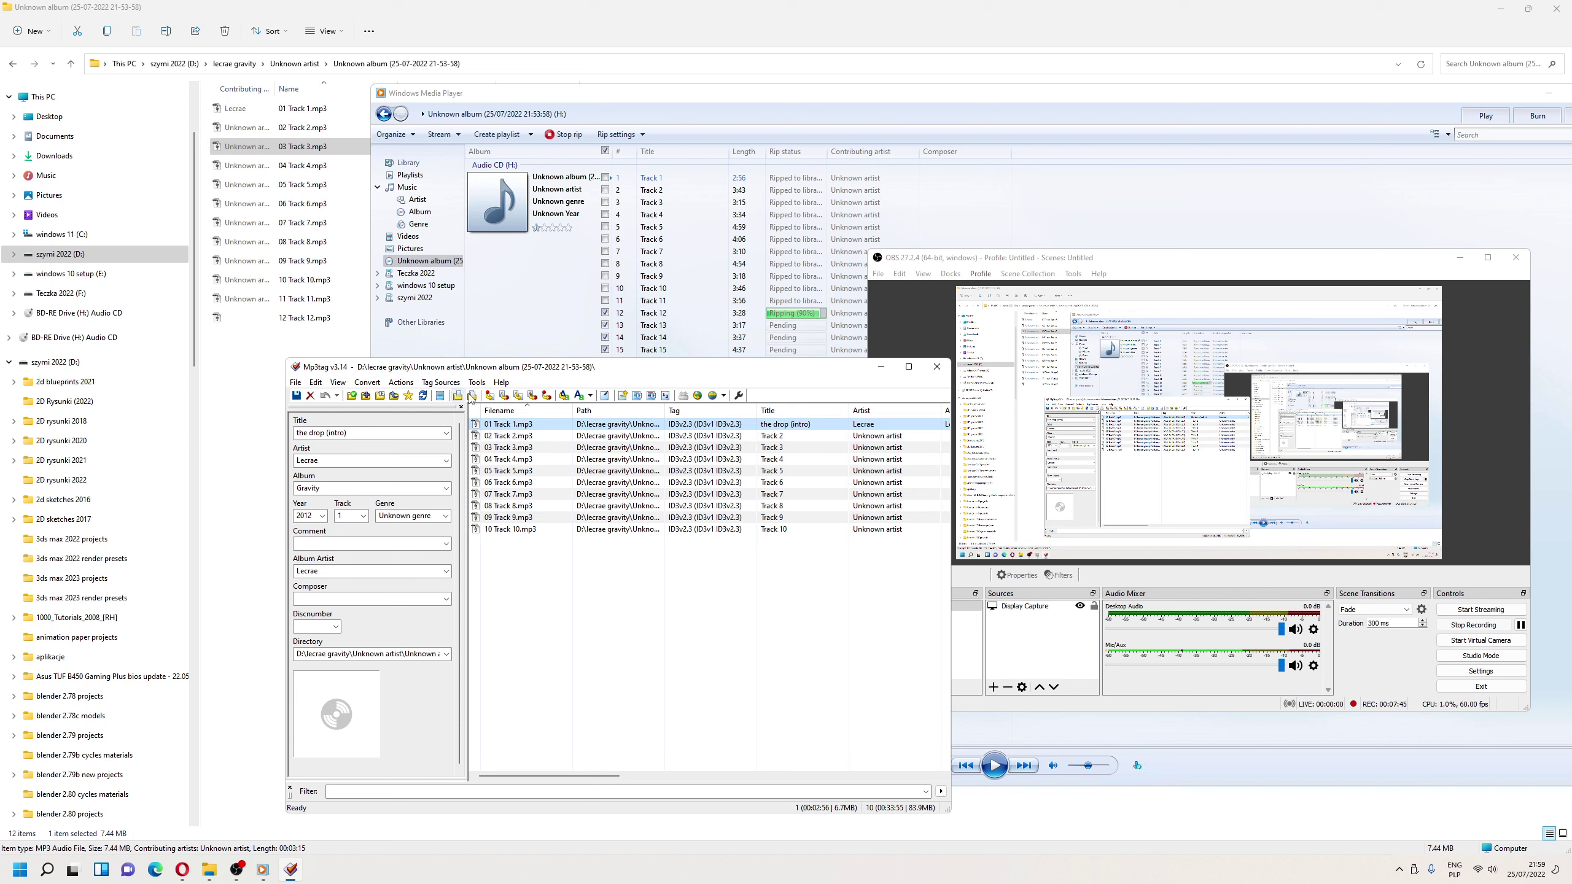
left_click(375, 383)
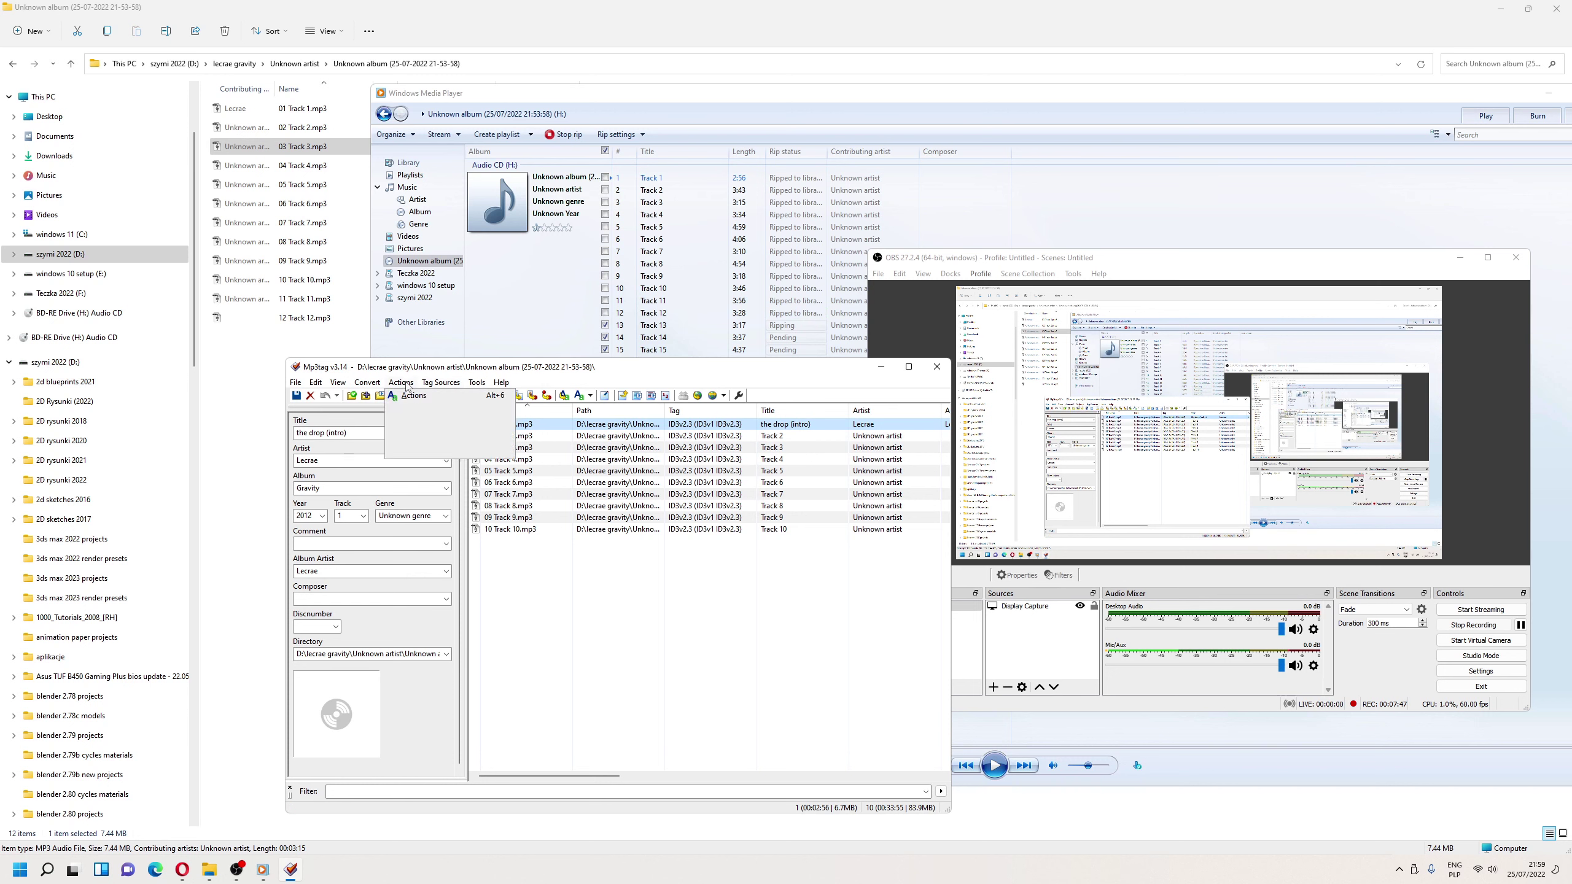
mouse_move(483, 389)
left_click(496, 426)
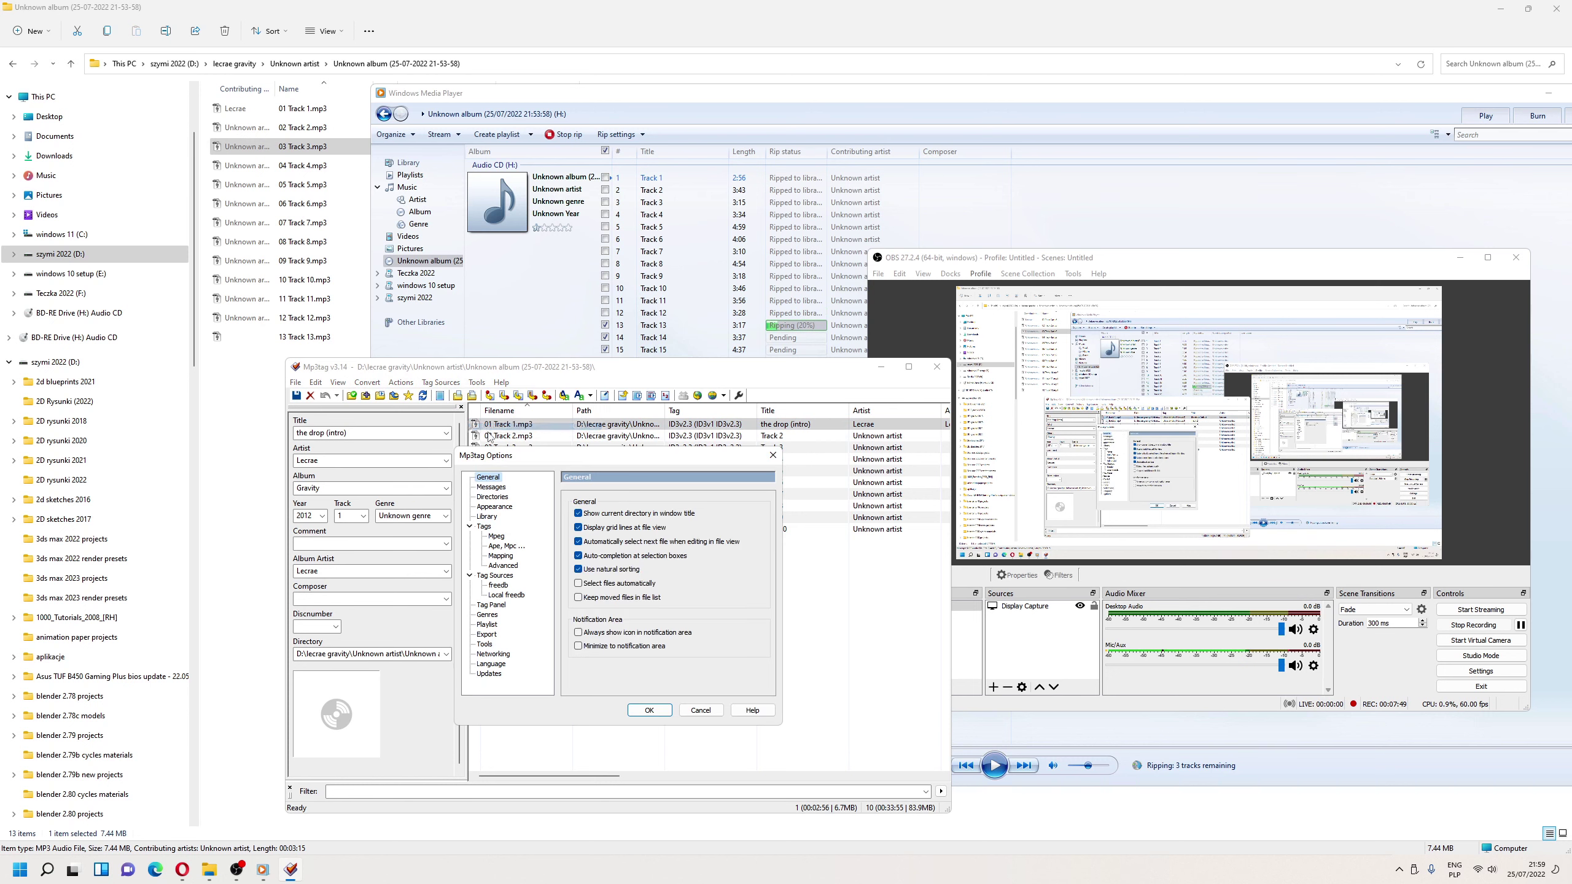
left_click(487, 508)
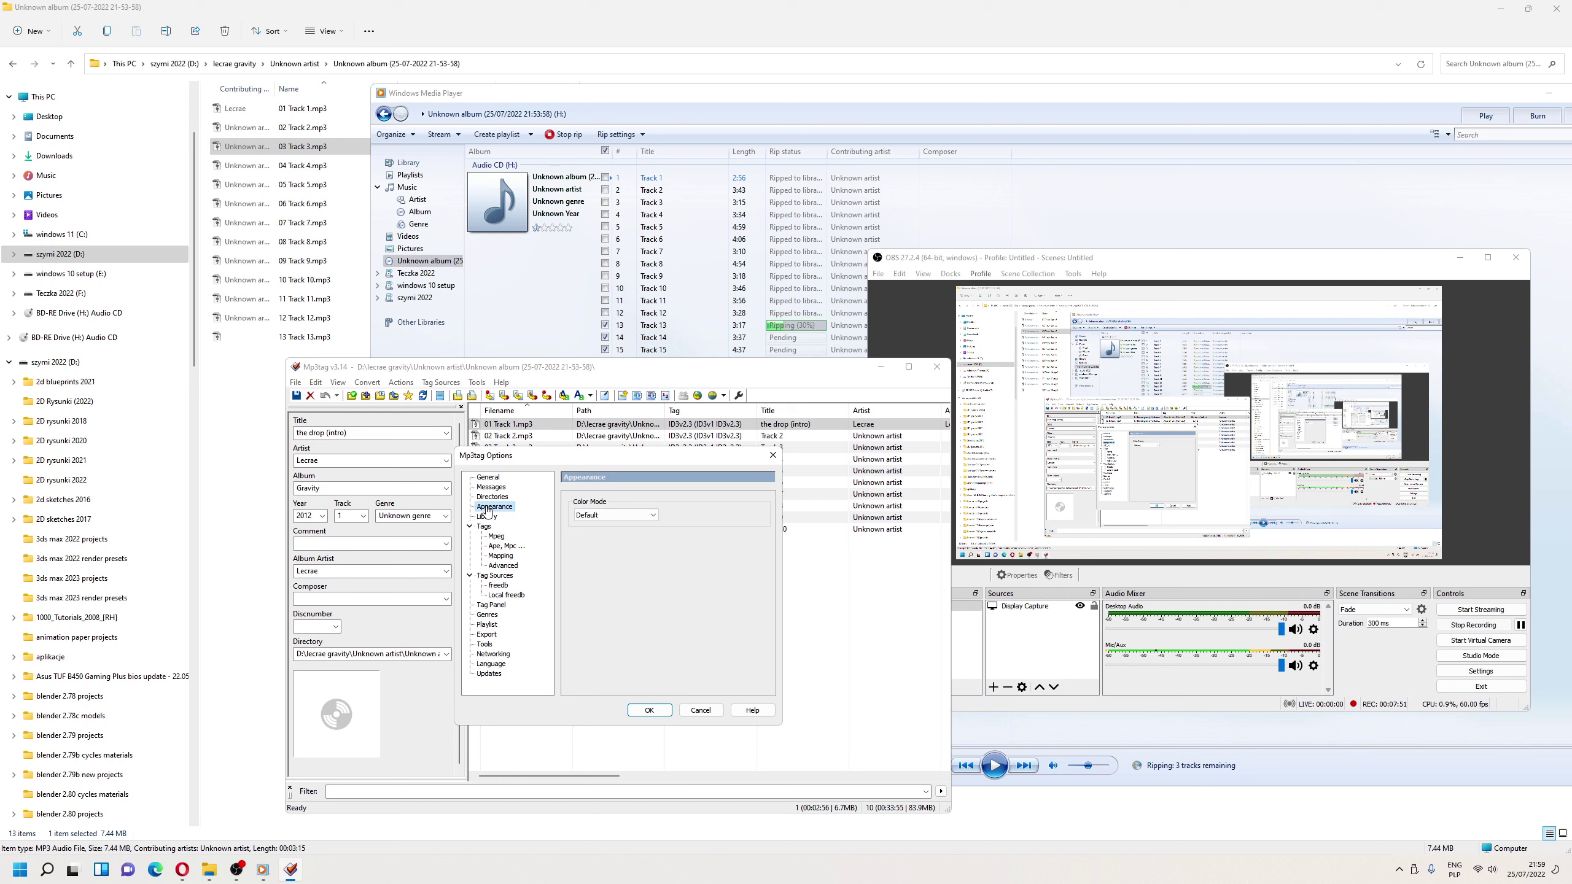
left_click(613, 515)
left_click(584, 542)
Enable reading of APE tags and writing of APEv2 tags in the Mpeg tag options
left_click(499, 536)
left_click(693, 620)
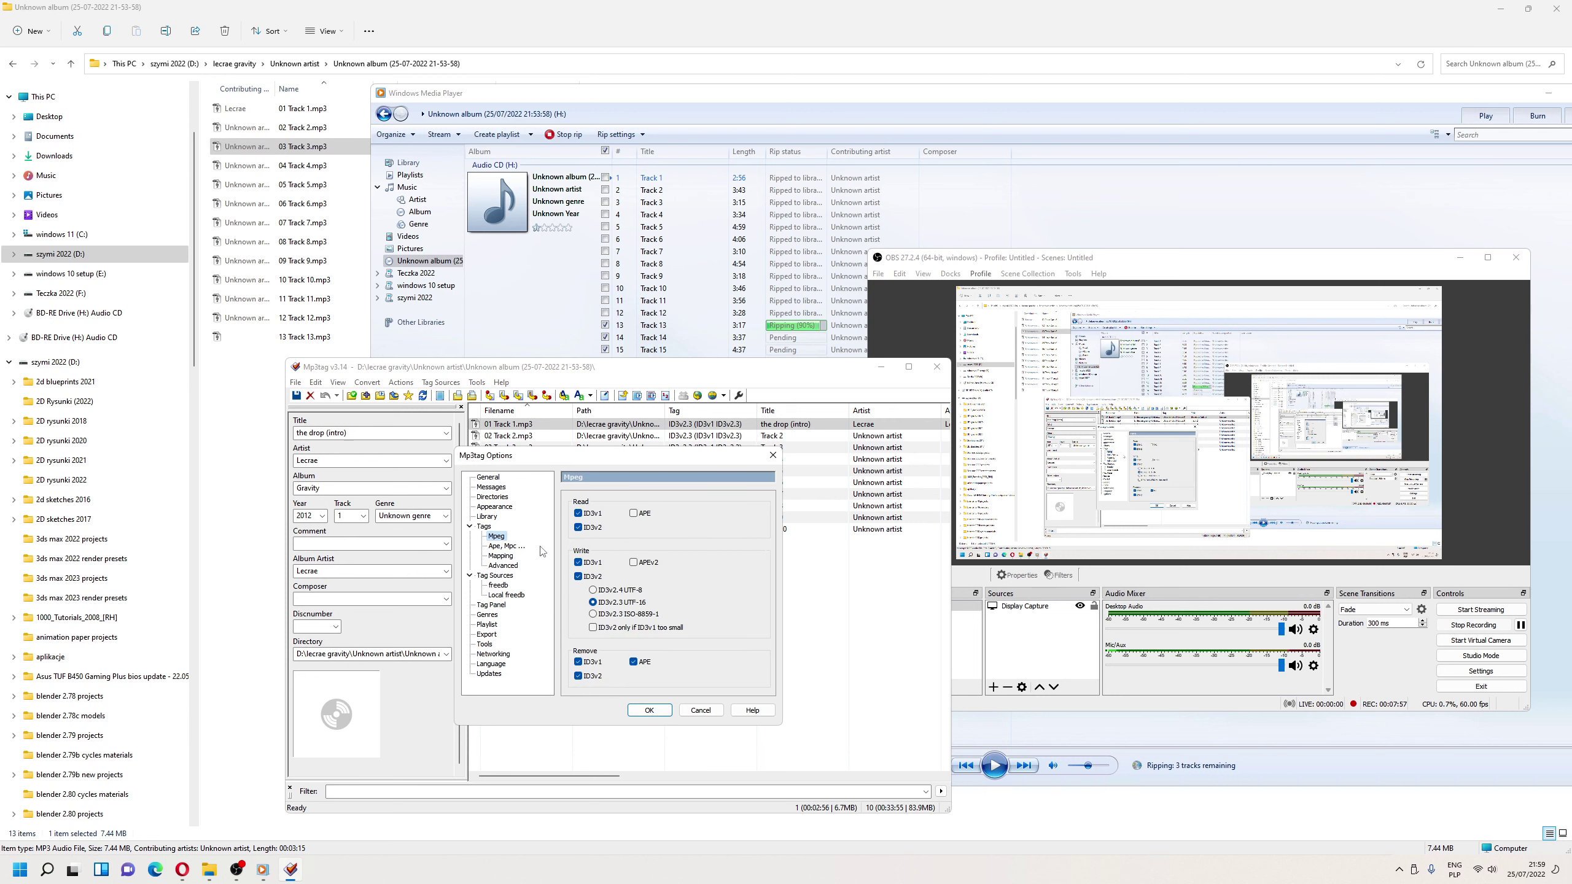
left_click(641, 518)
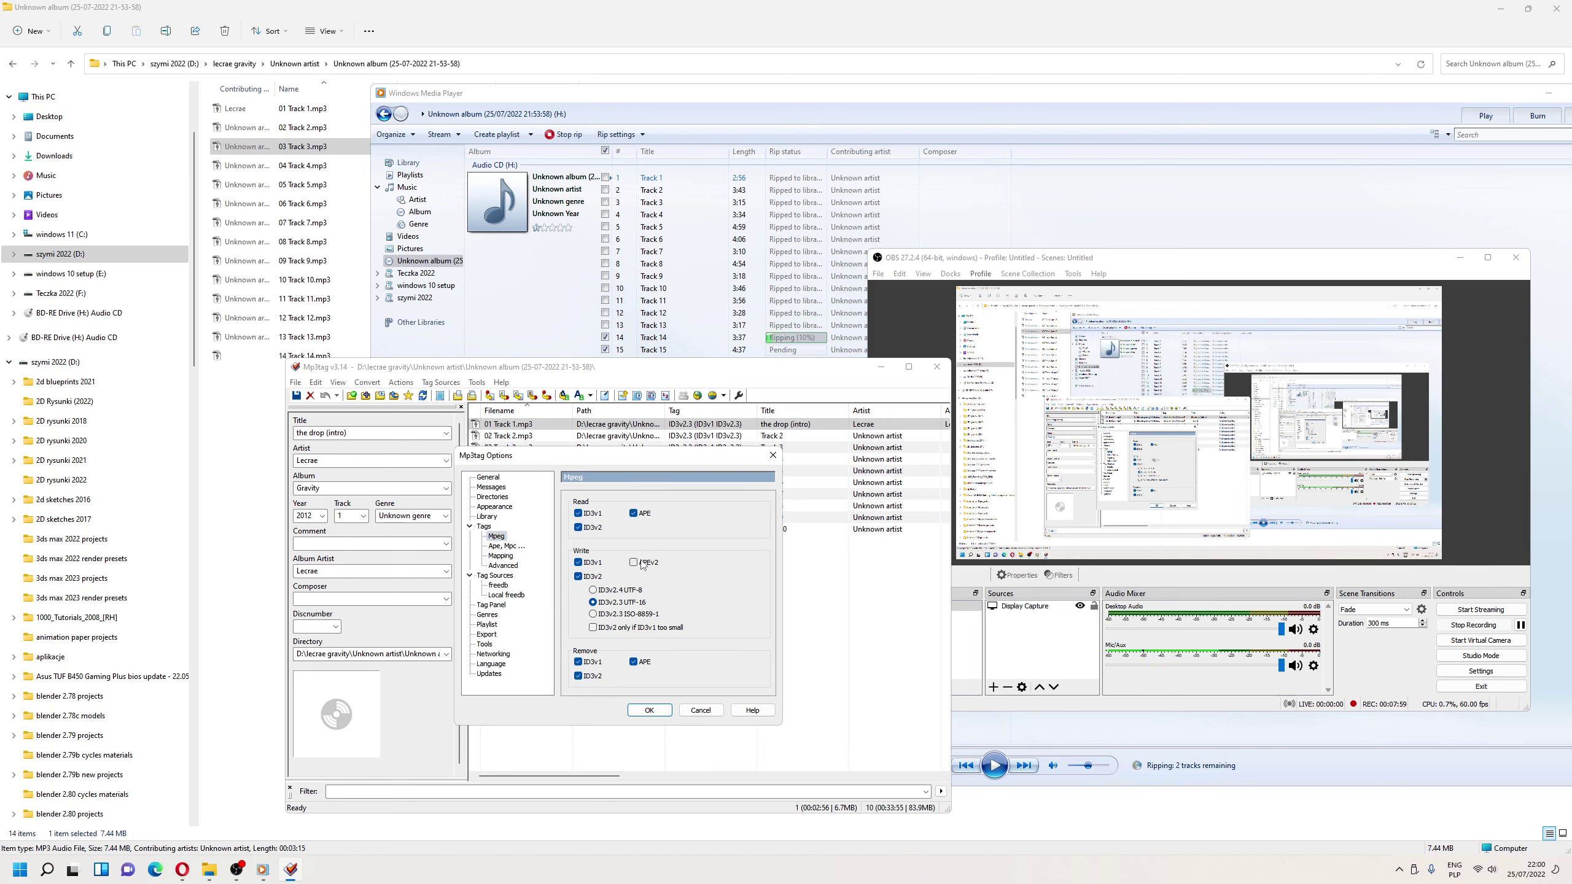
left_click(635, 563)
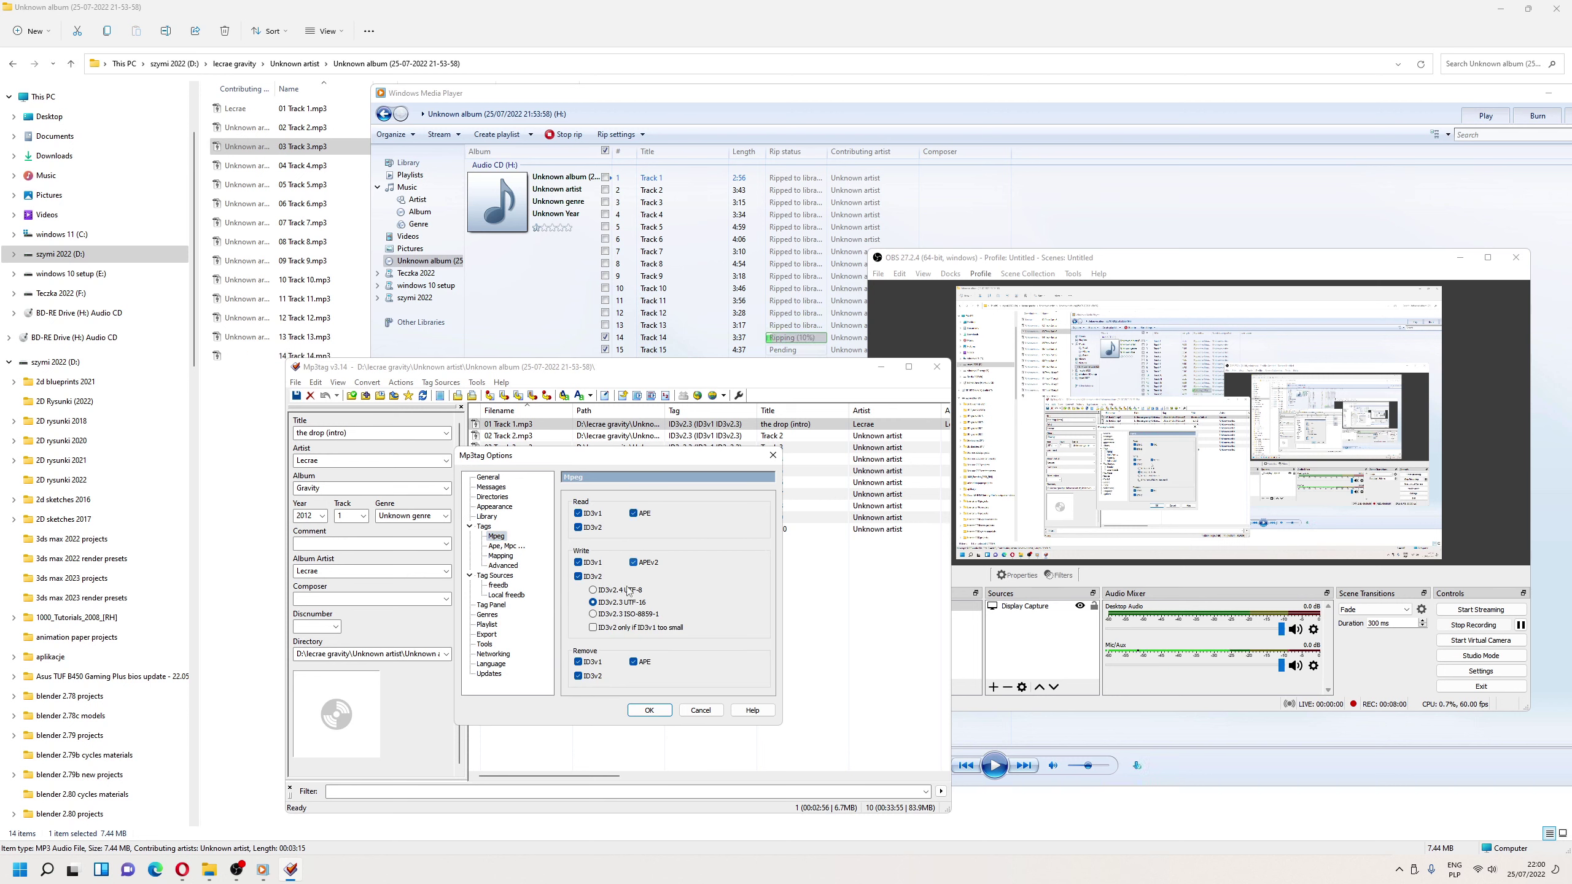
Review the Ape/Mpc, Mapping, Advanced, Networking and Export settings in the Mp3tag options
left_click(506, 546)
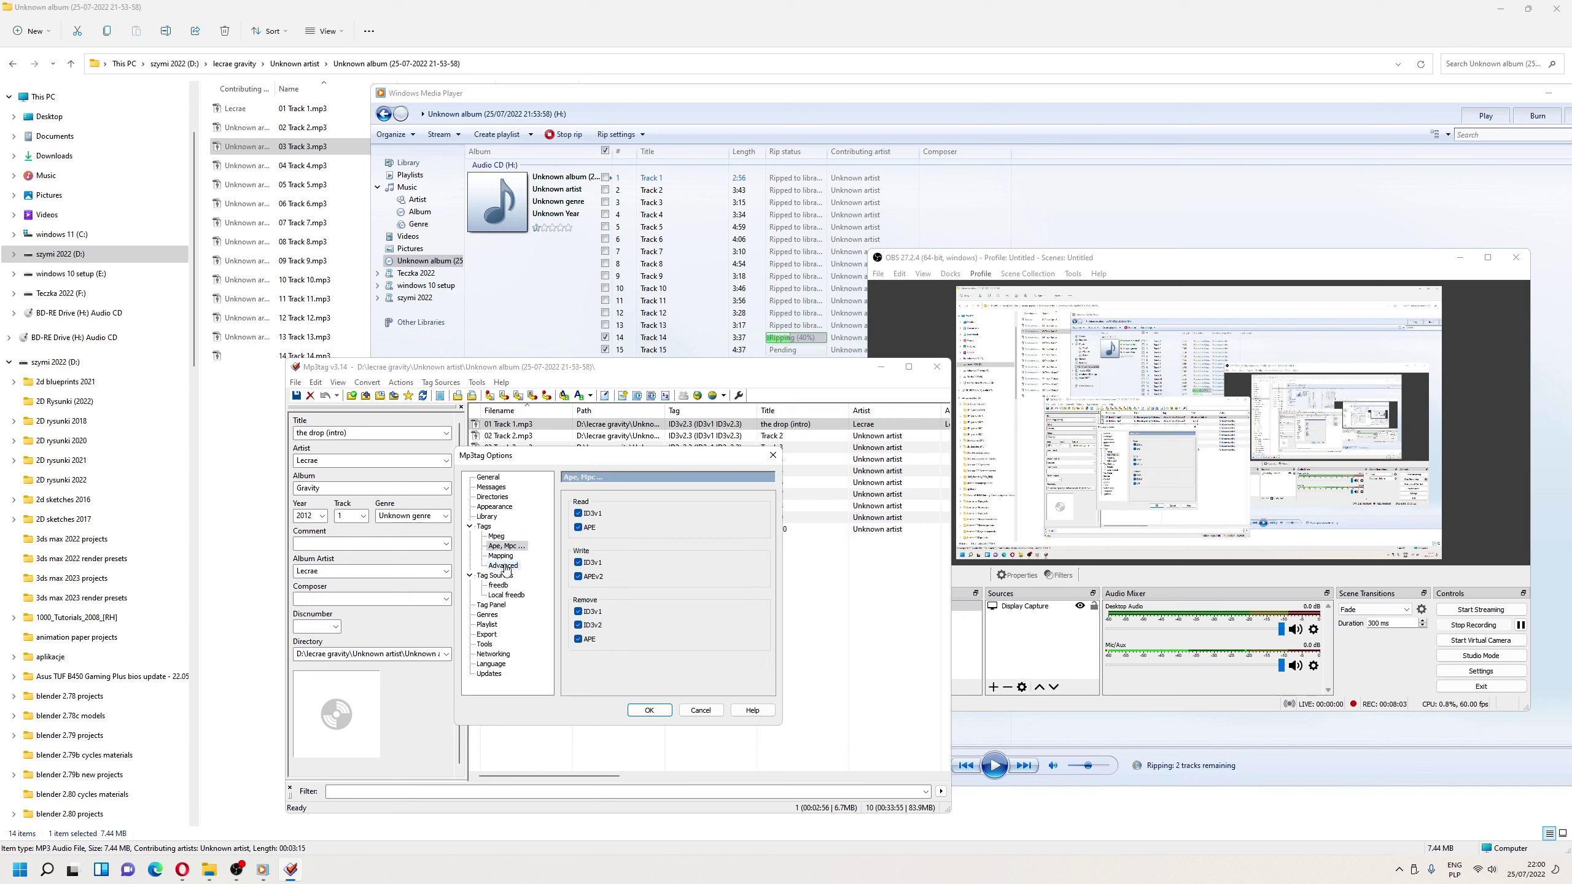
left_click(500, 556)
left_click(504, 566)
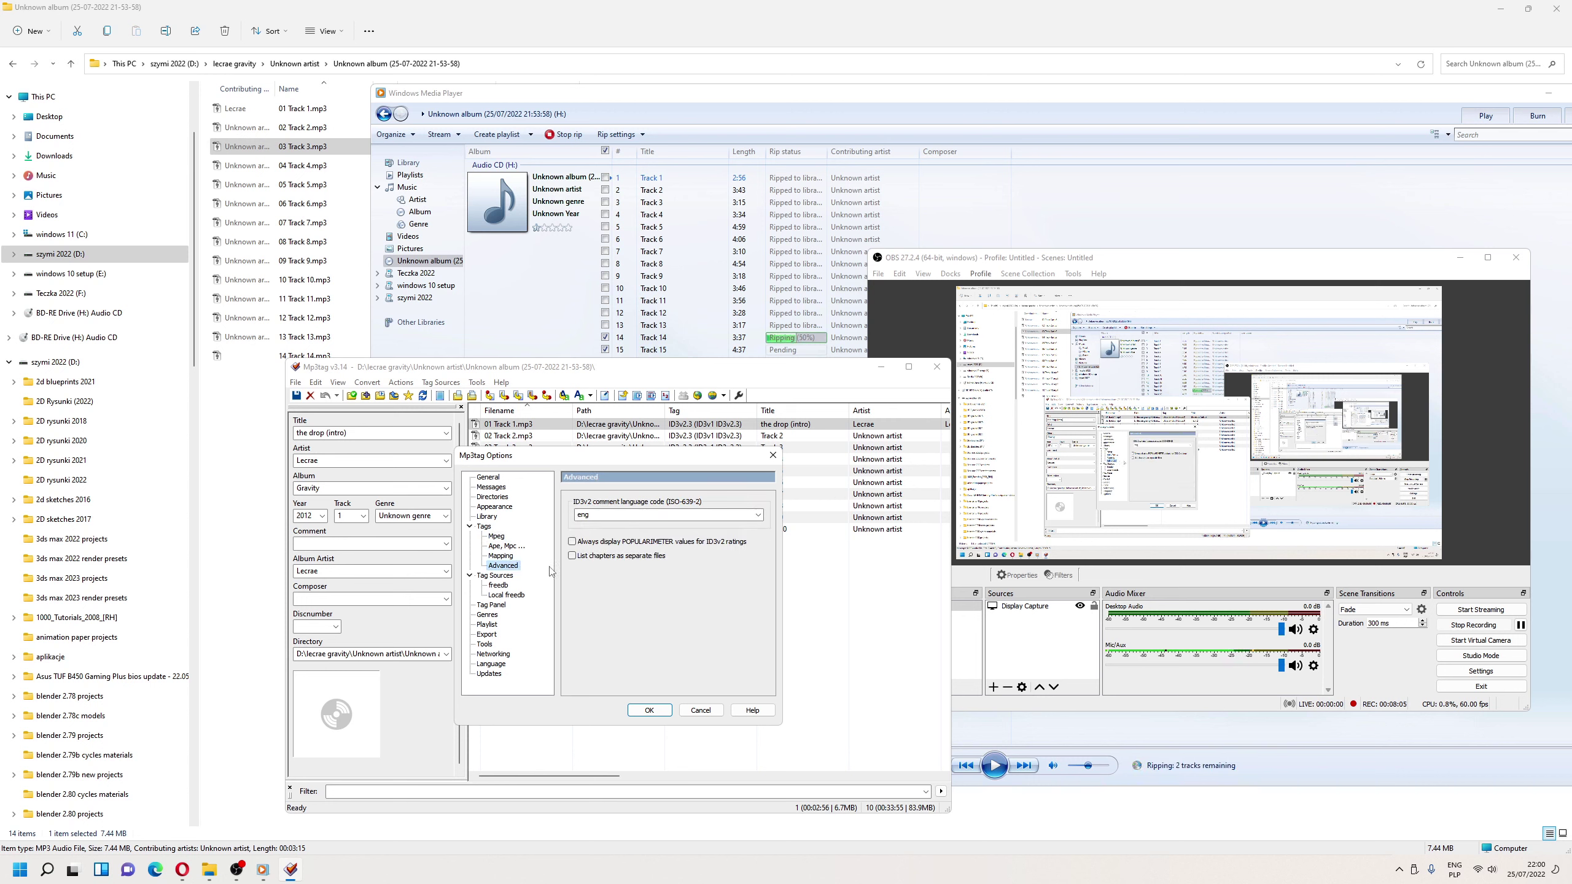
left_click(493, 654)
left_click(487, 634)
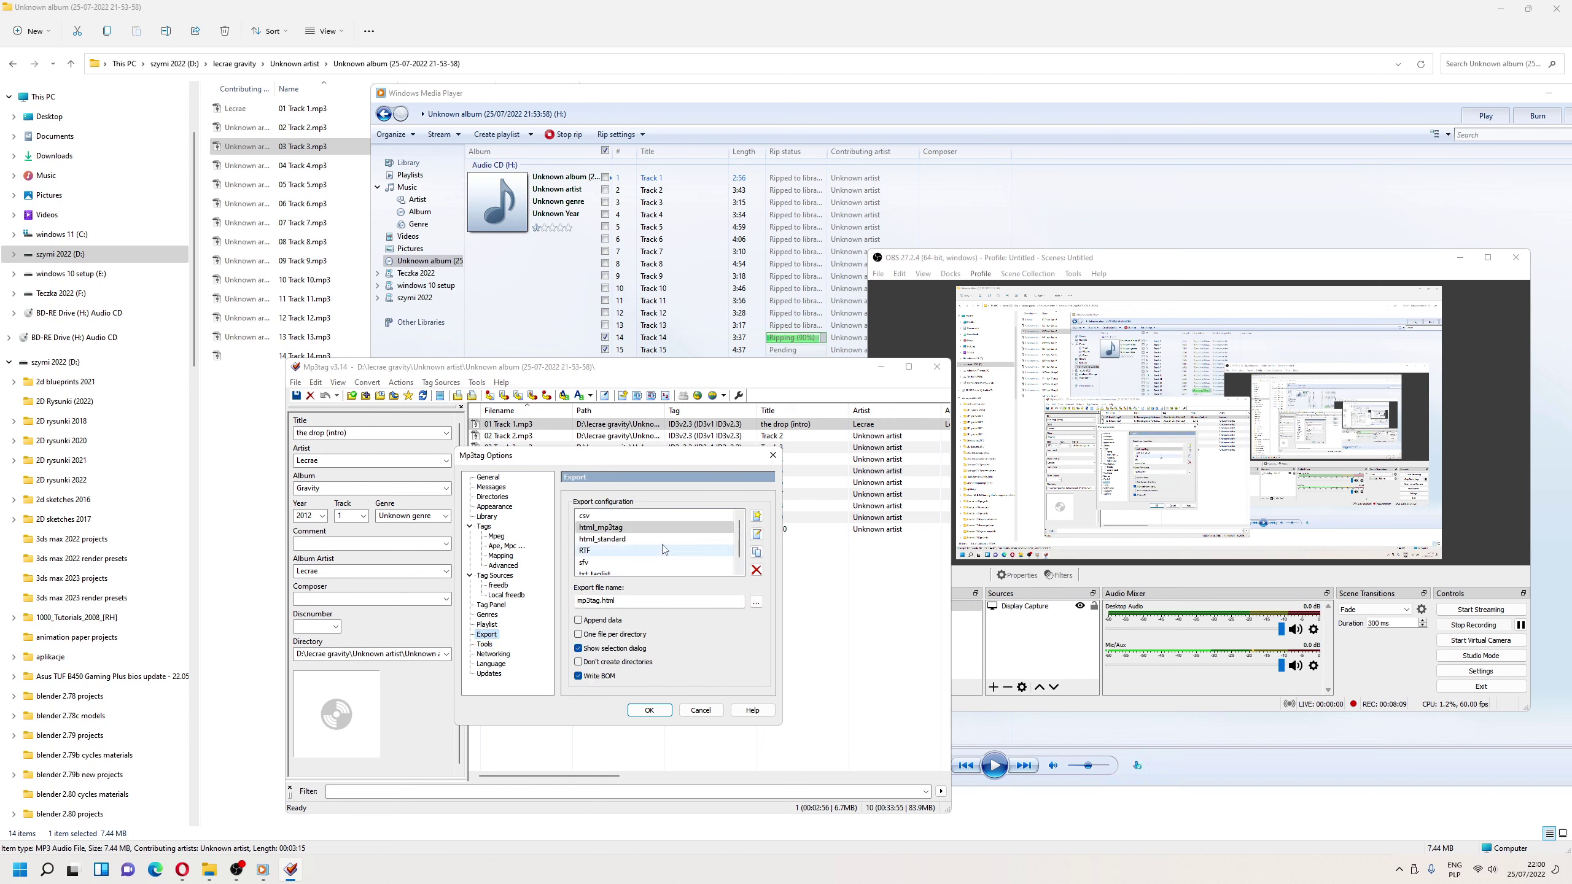
scroll(741, 544, "down", 1)
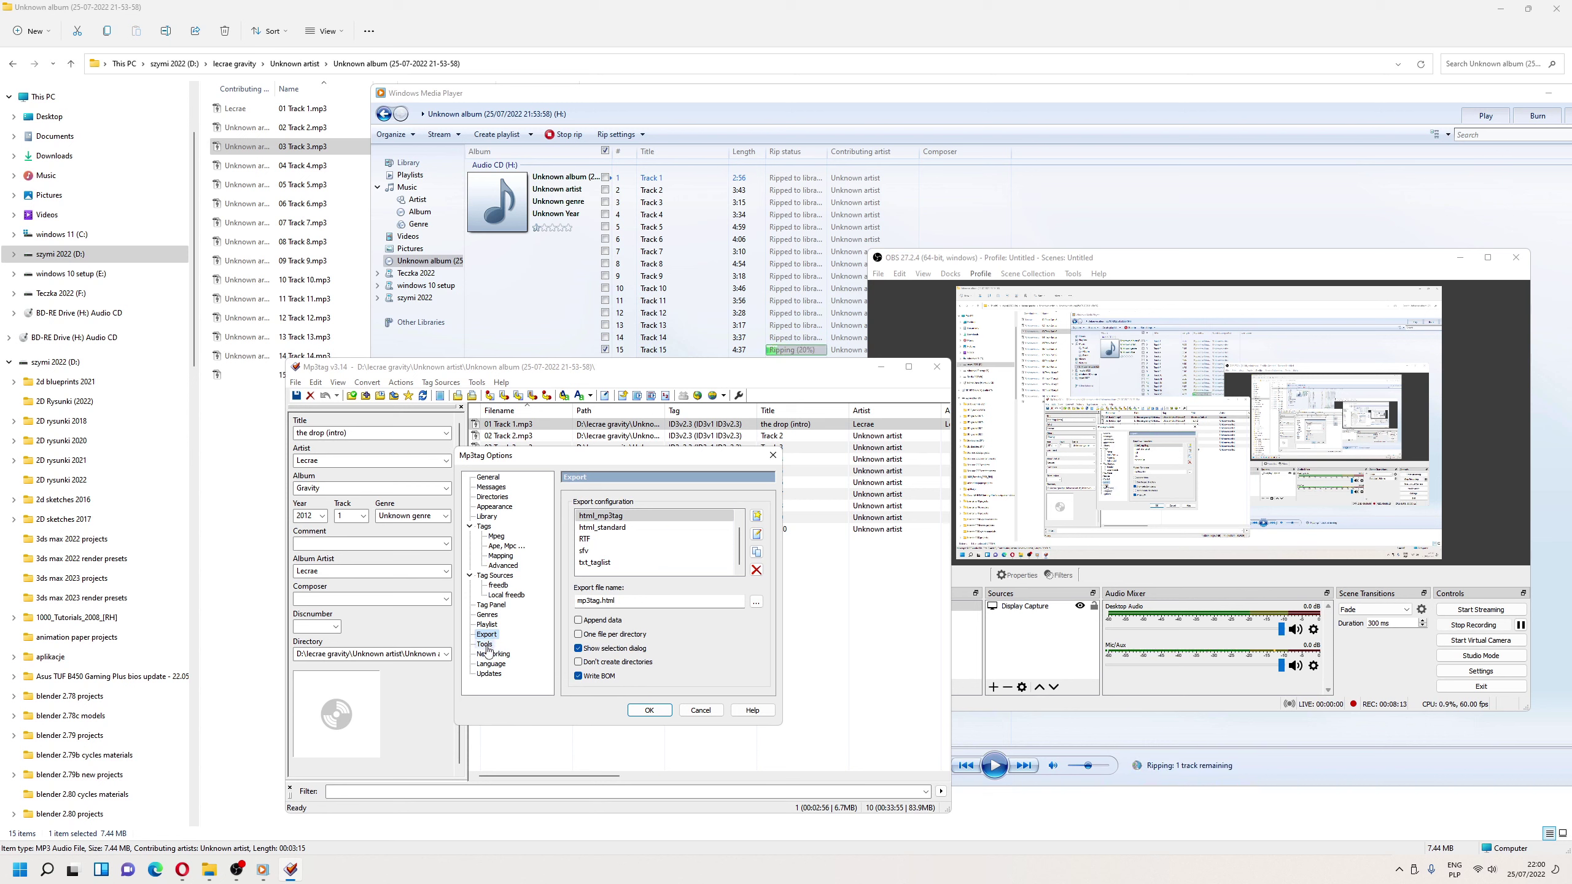
View the language settings and turn off checking for updates on startup
left_click(491, 664)
left_click(490, 674)
left_click(578, 514)
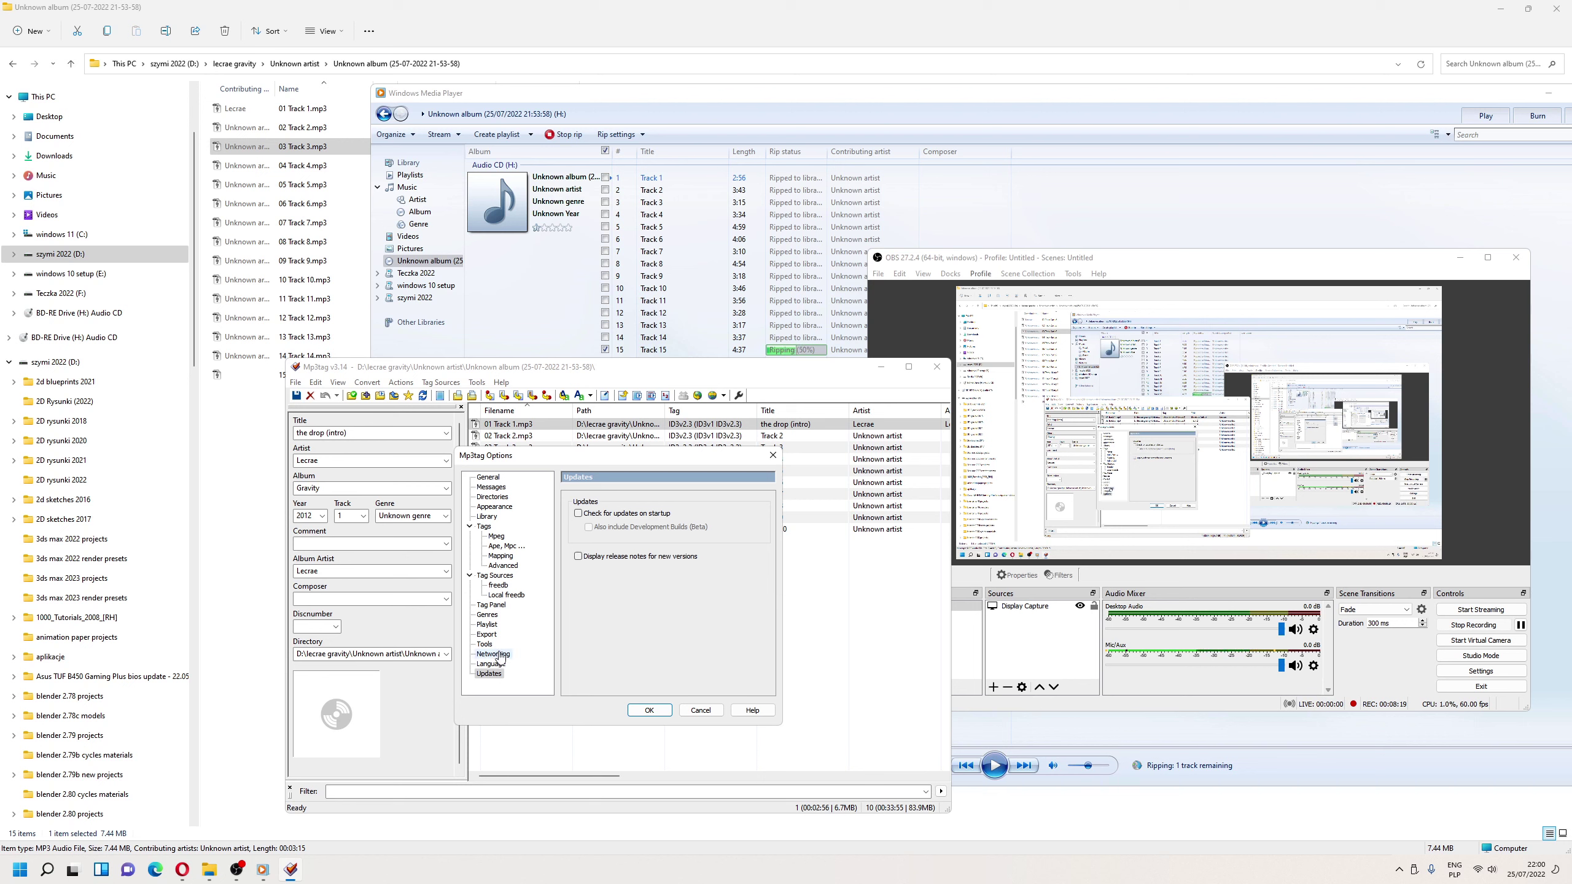
Review the General, Appearance, Messages, Advanced and Genres settings and cancel the Mp3tag options
left_click(488, 477)
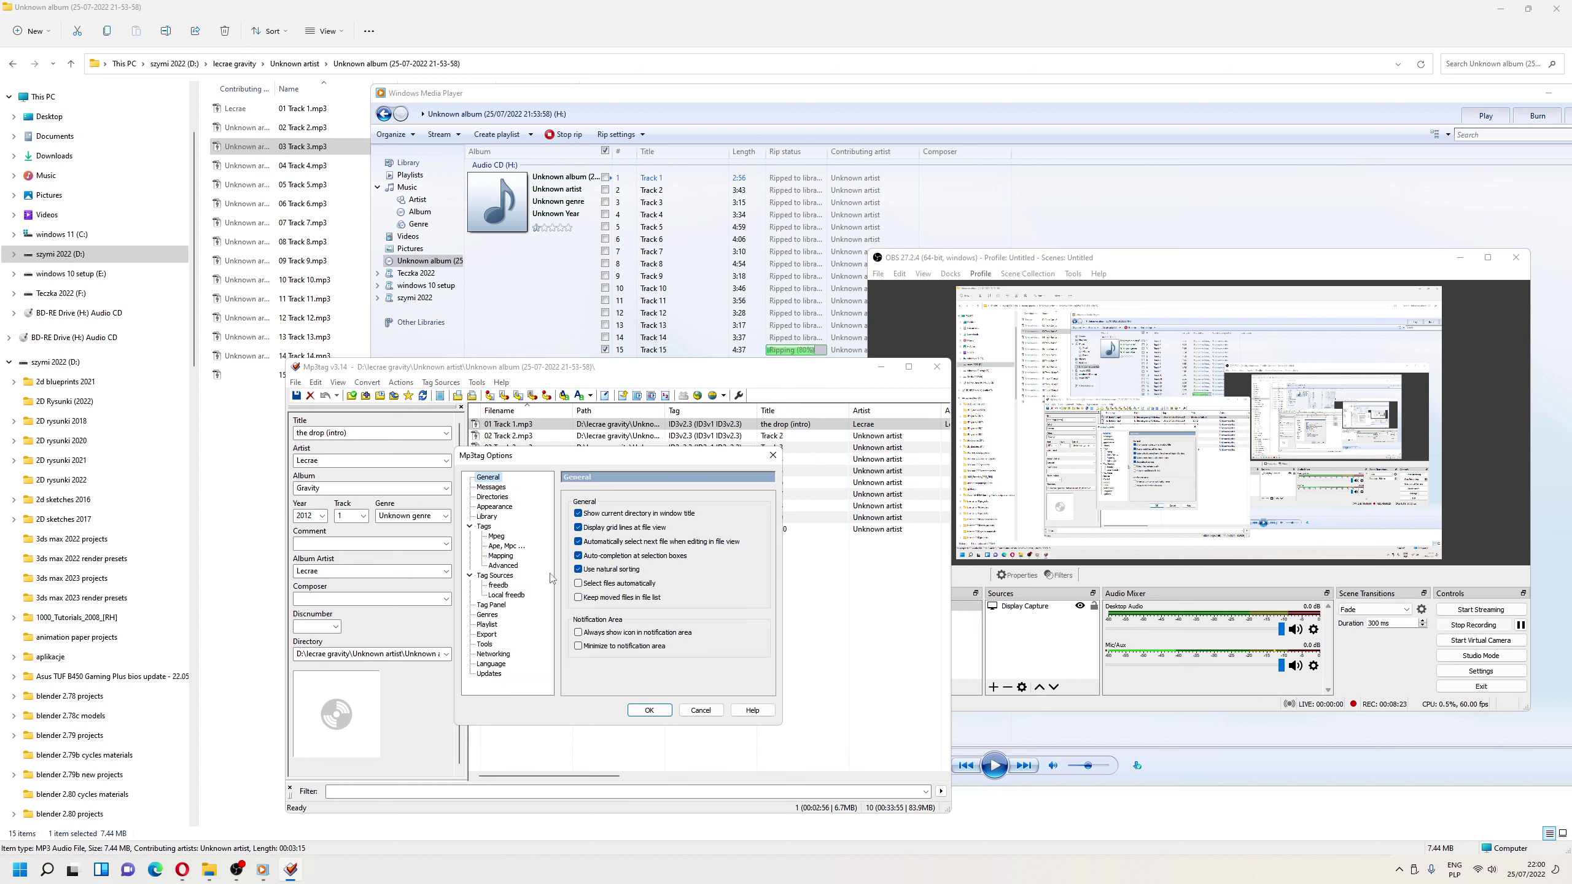
left_click(498, 508)
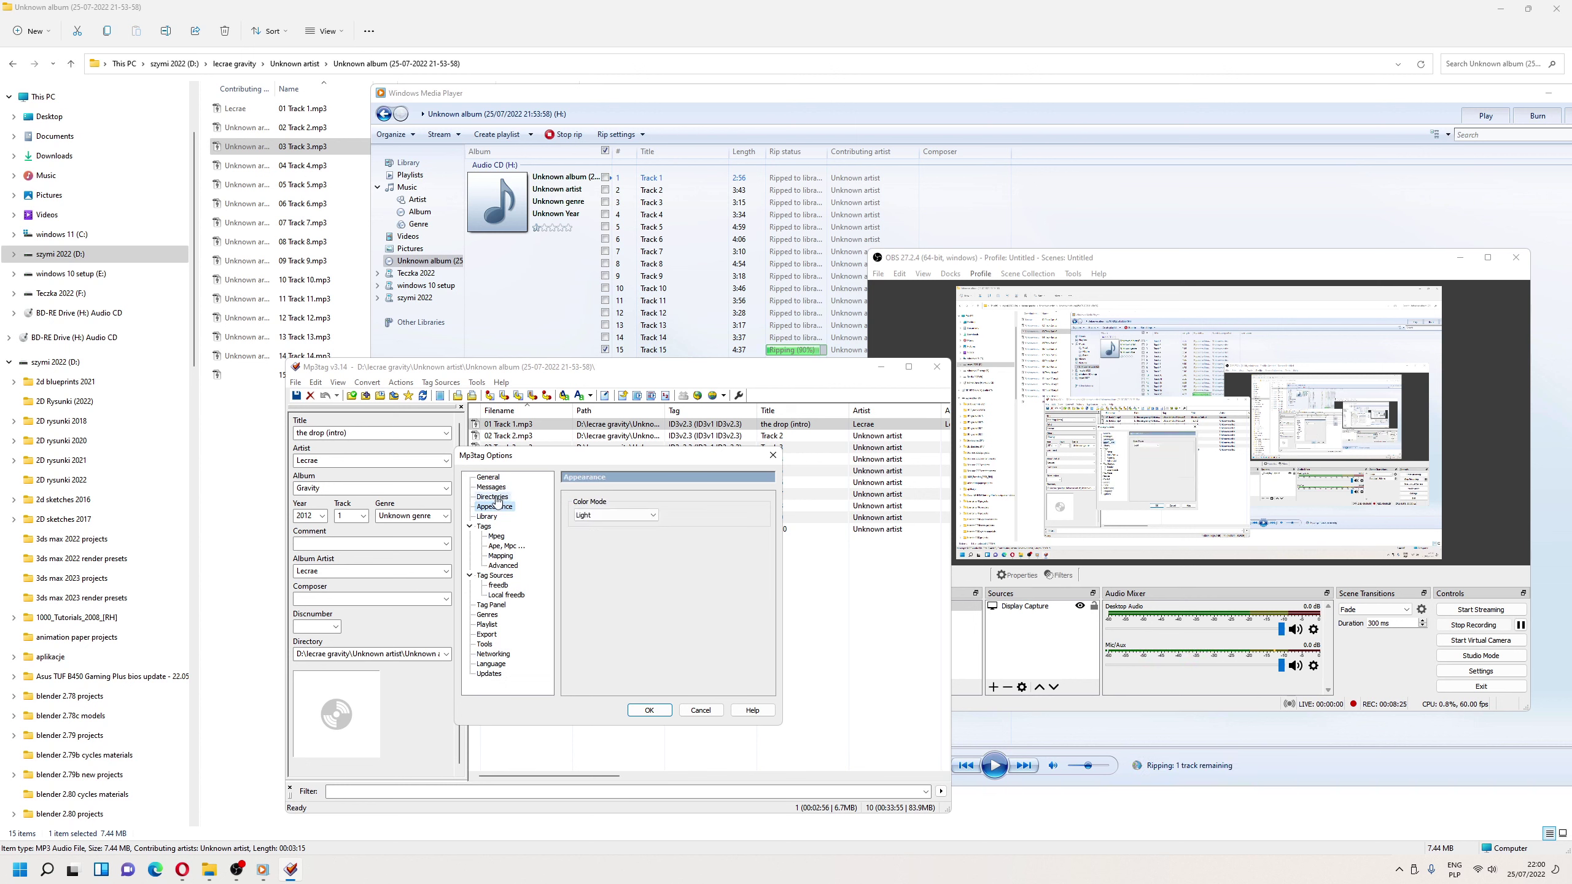
left_click(491, 487)
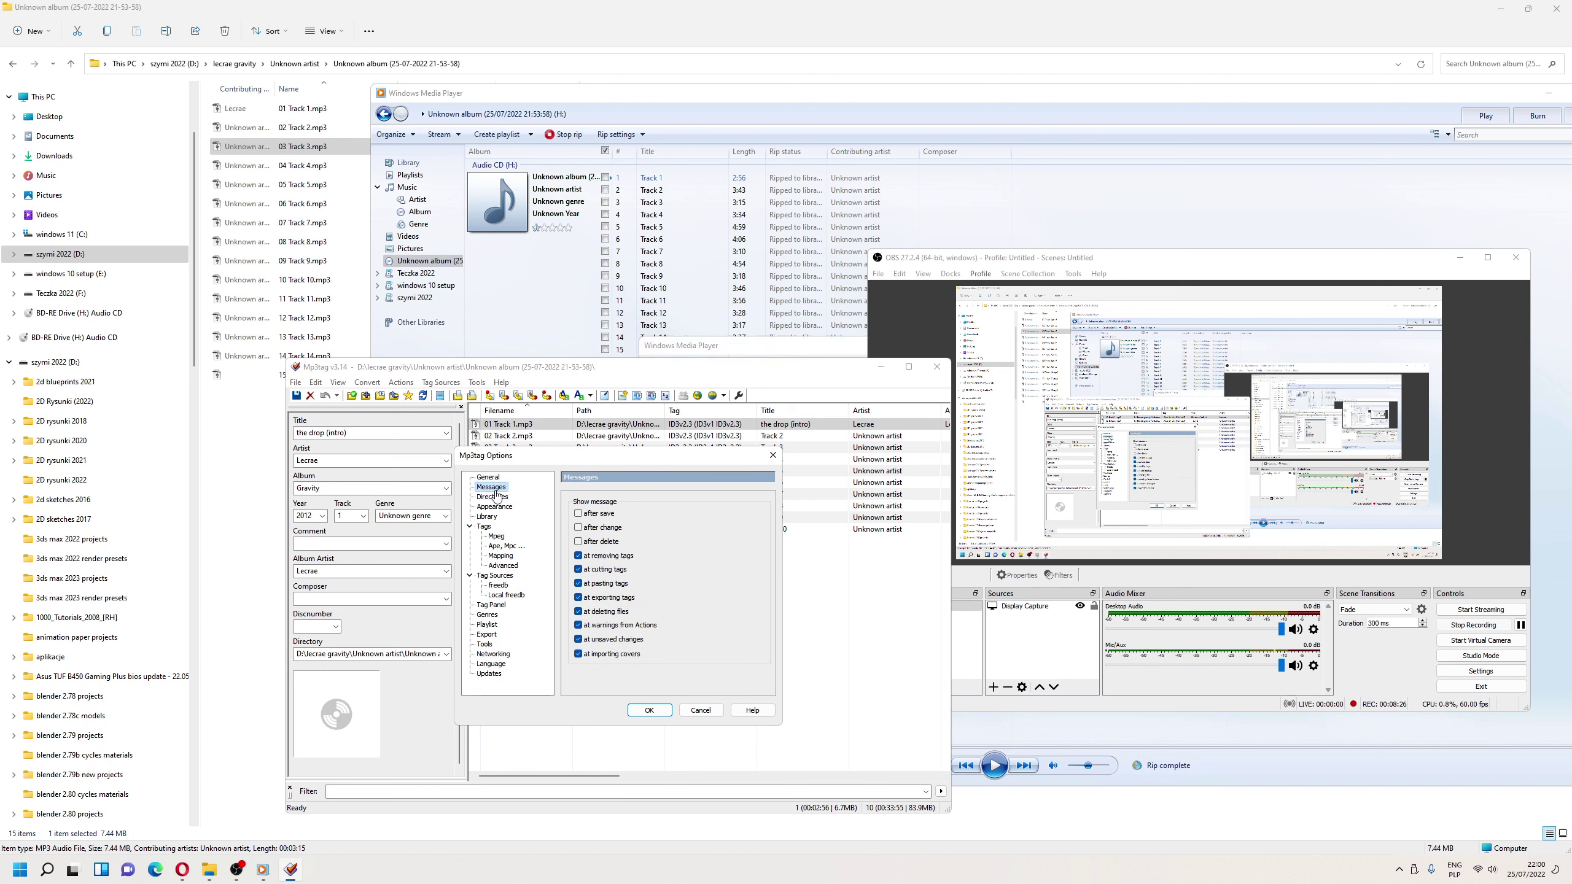
left_click(503, 566)
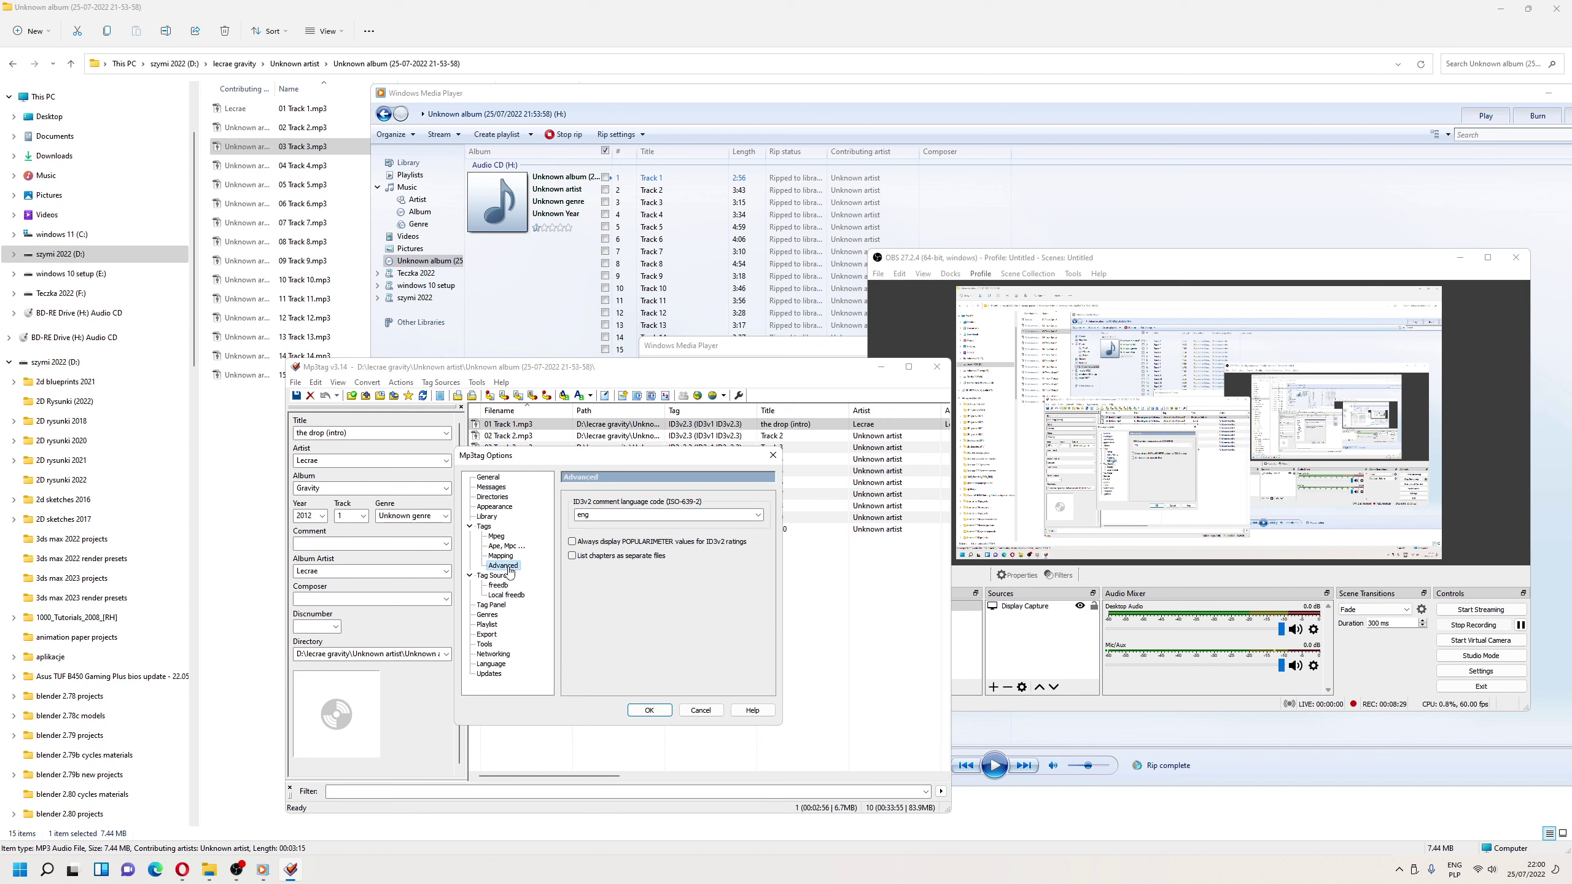
left_click(497, 616)
left_click(701, 710)
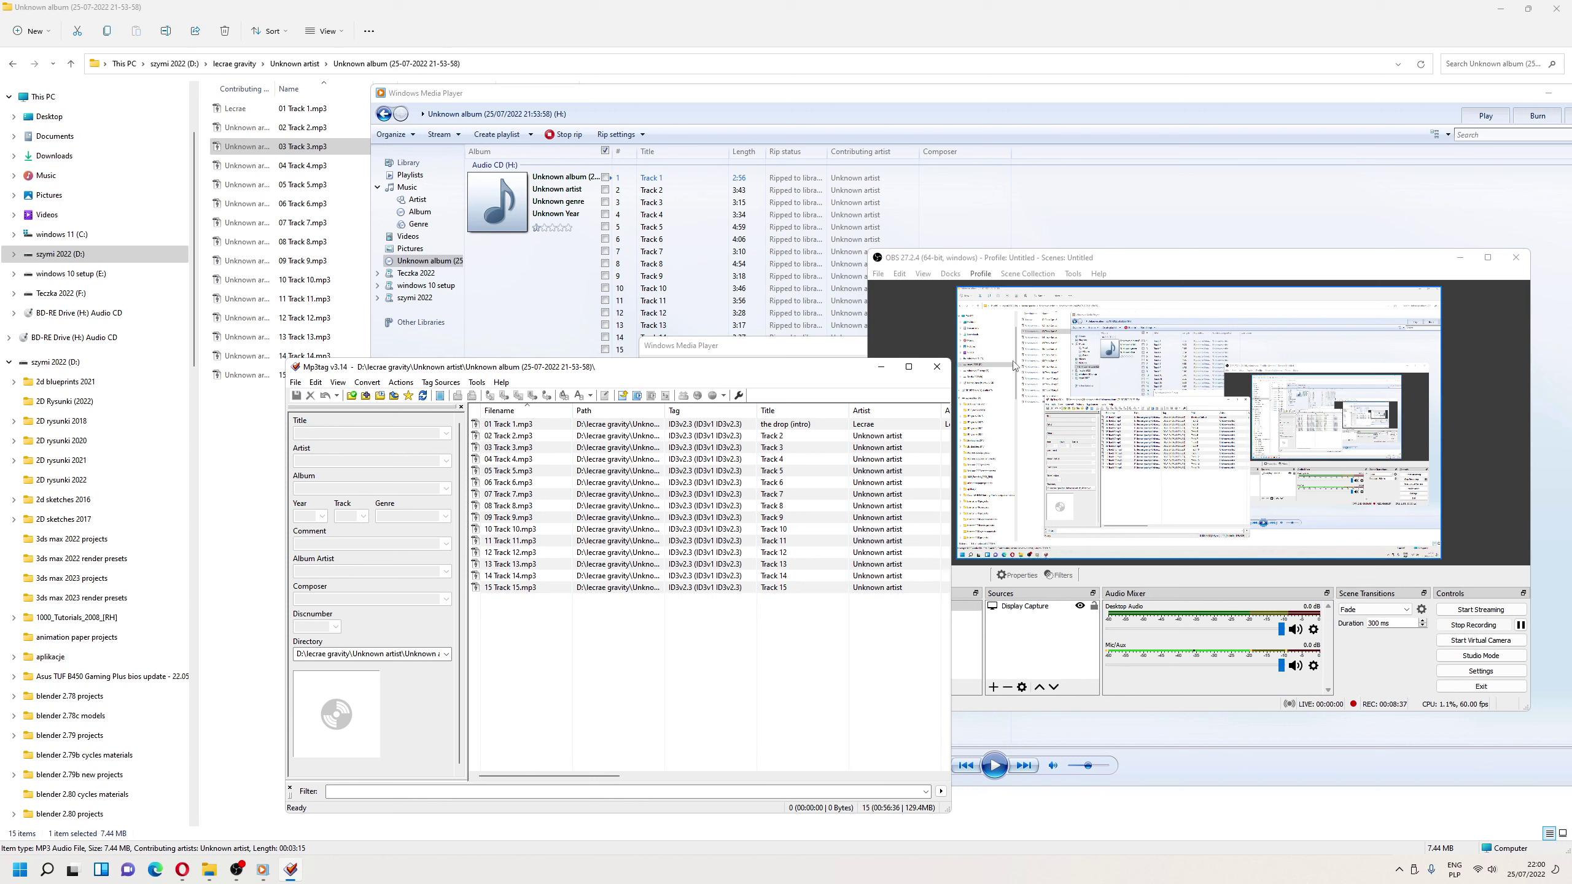
Close Mp3tag and dismiss the notice about media information for the CD in Windows Media Player
left_click(937, 367)
left_click(702, 476)
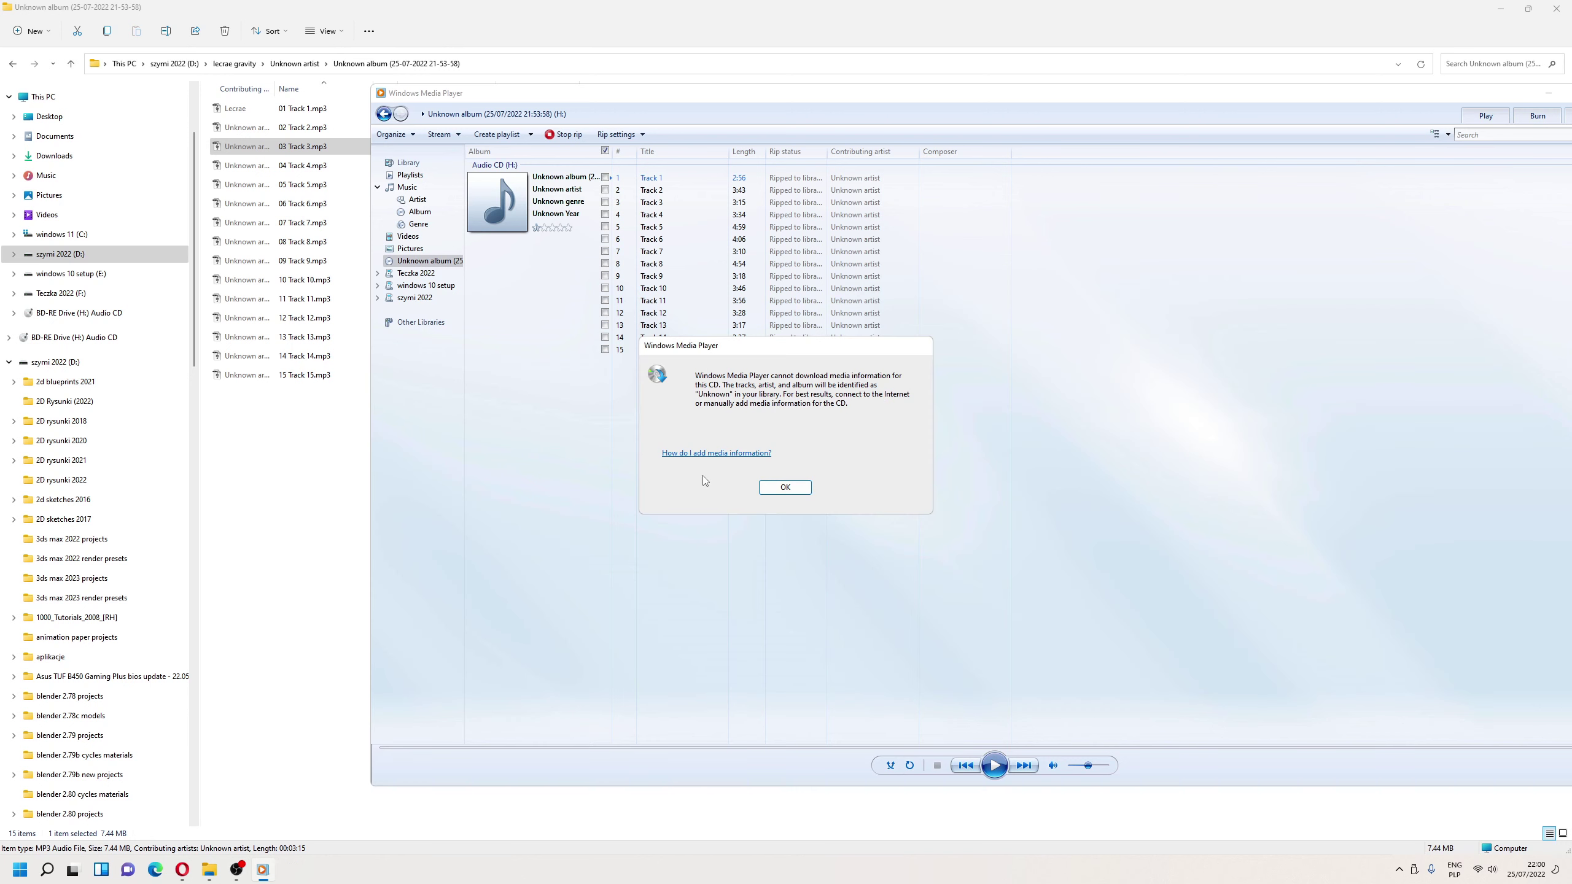
left_click(767, 487)
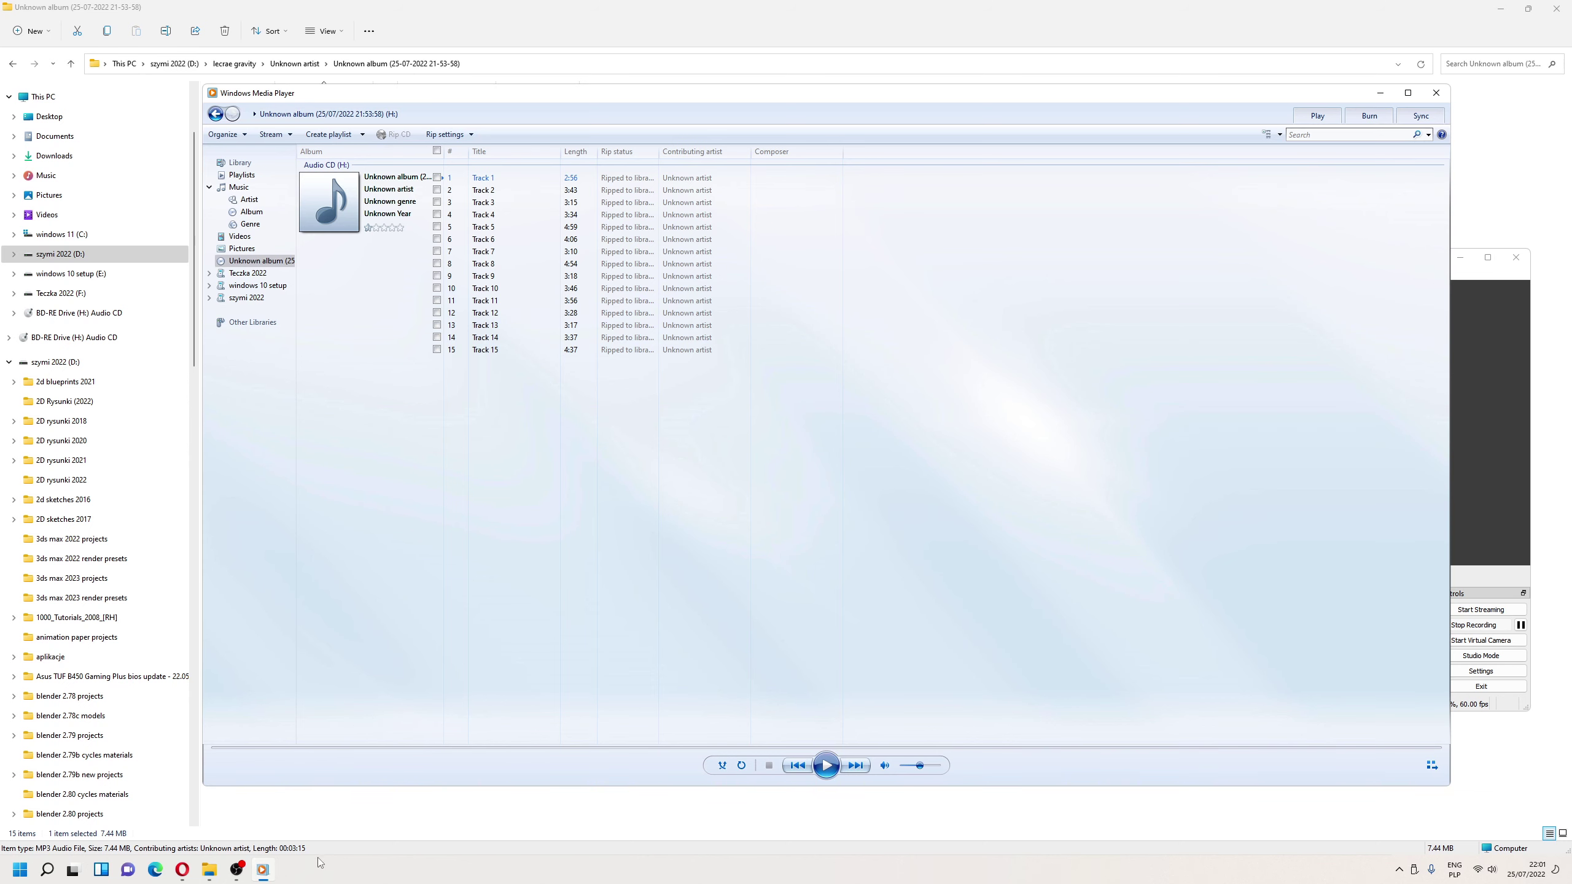
left_click(238, 870)
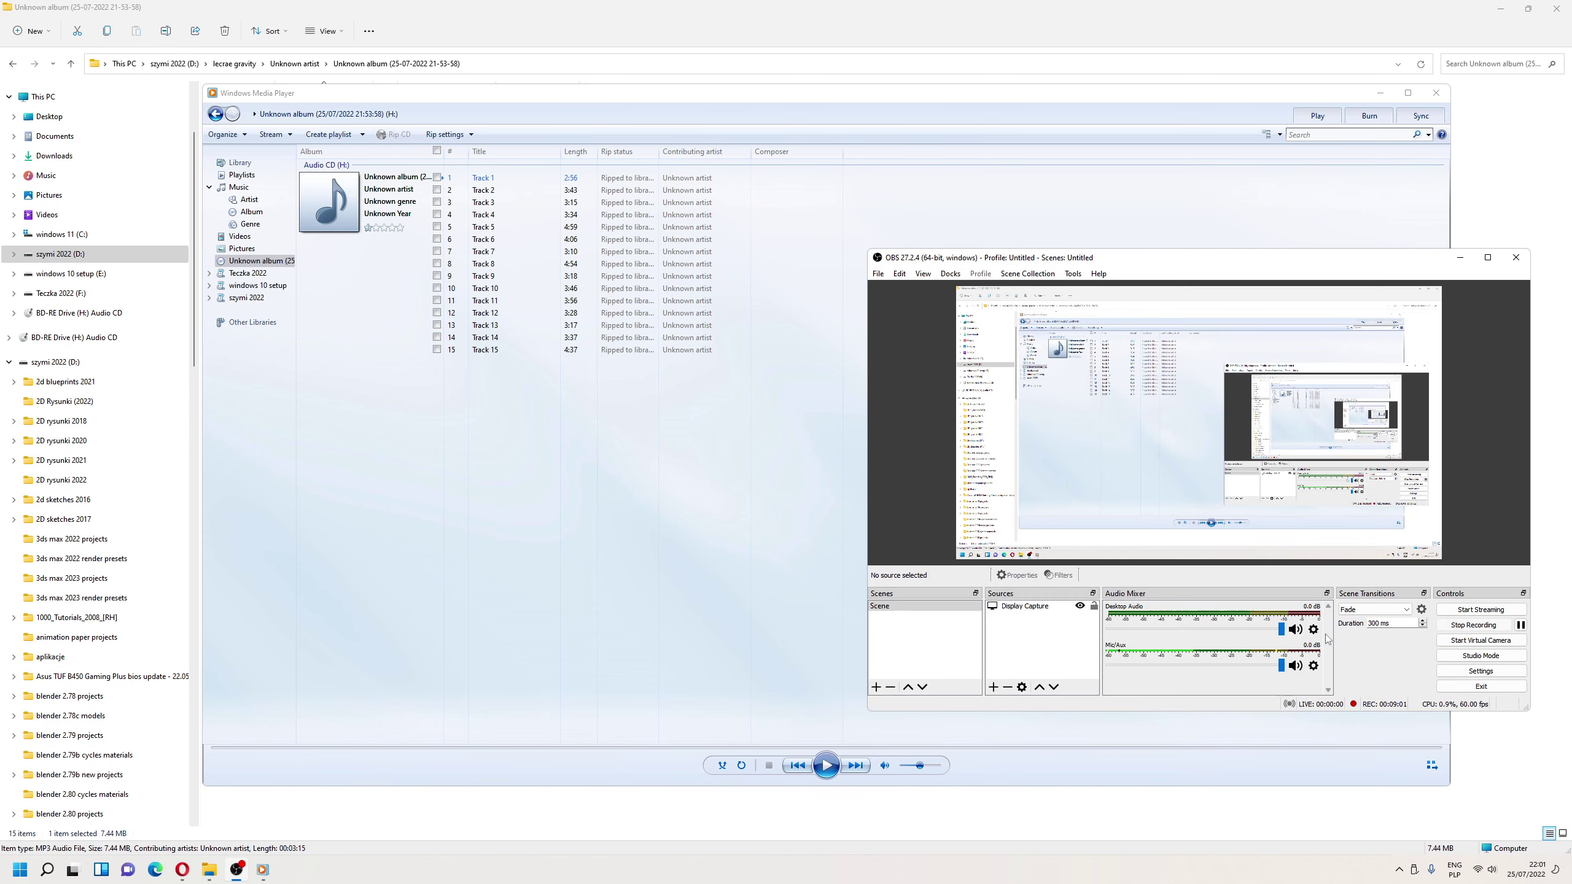